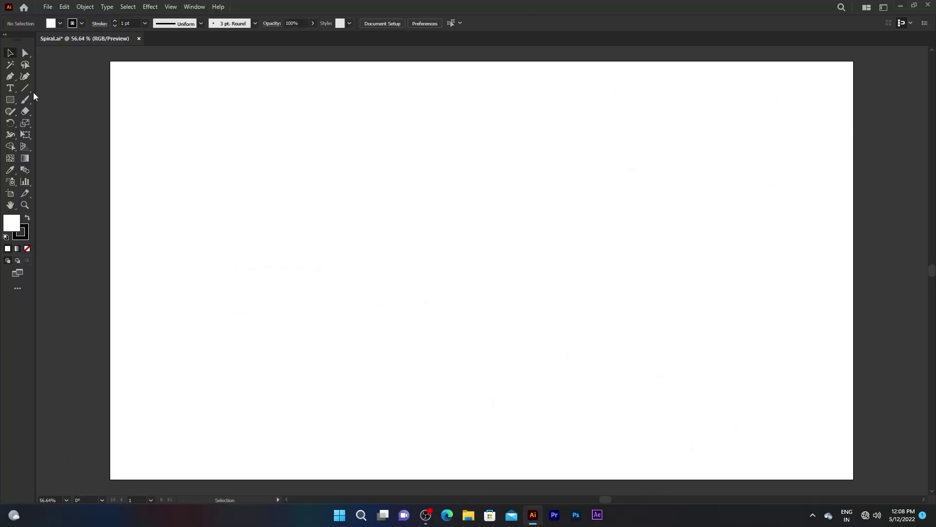
Set the Rectangular Grid Tool options to 5 horizontal and 5 vertical dividers
{"action": "left_click", "coordinate": [25, 88]}
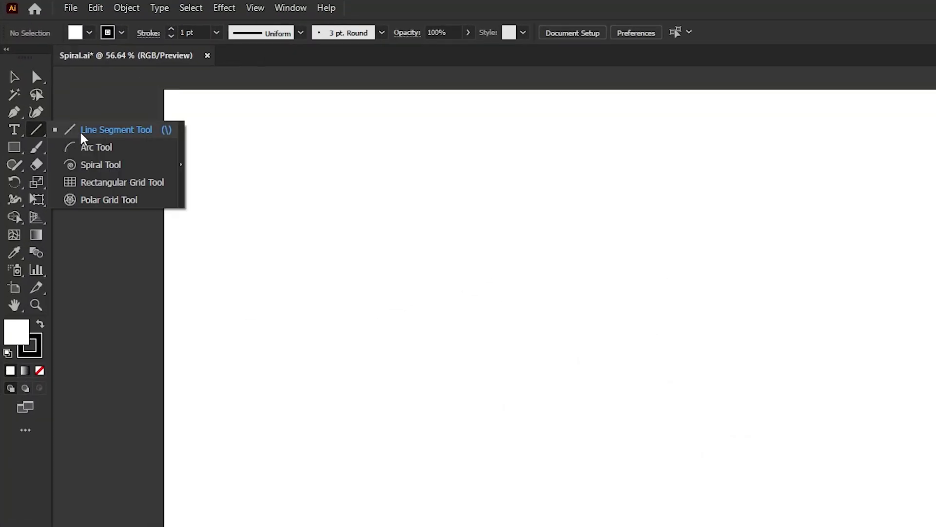
{"action": "left_click", "coordinate": [92, 183]}
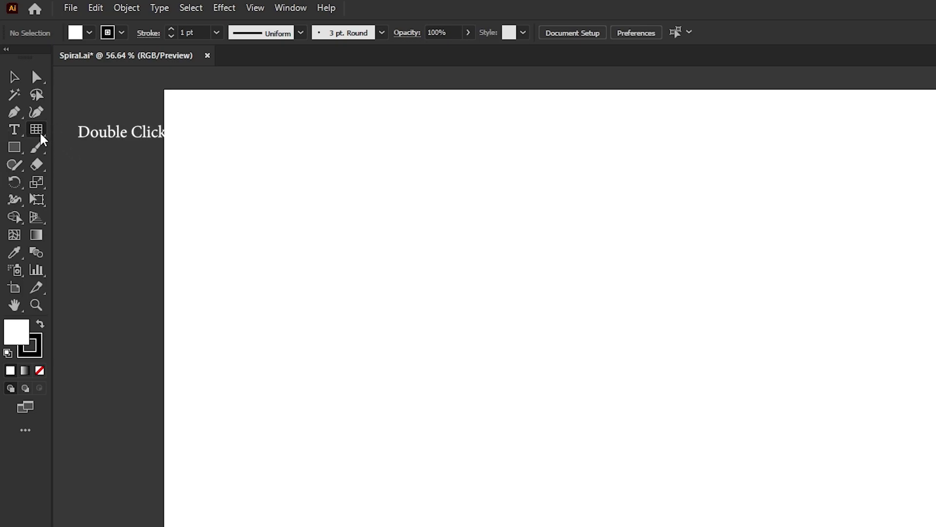
{"action": "double_click", "coordinate": [41, 136]}
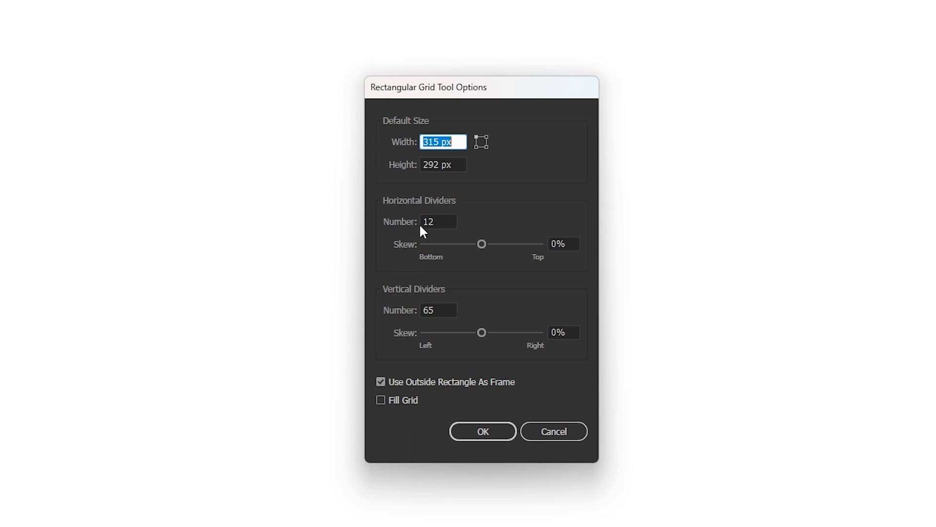
{"action": "left_click", "coordinate": [432, 221]}
{"action": "type", "text": "5"}
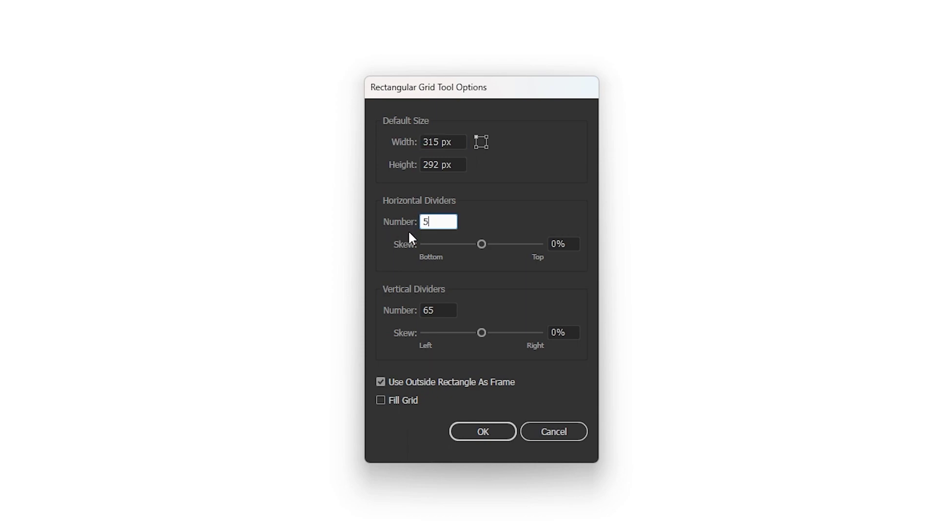
{"action": "left_click_drag", "start_coordinate": [449, 310], "coordinate": [405, 315]}
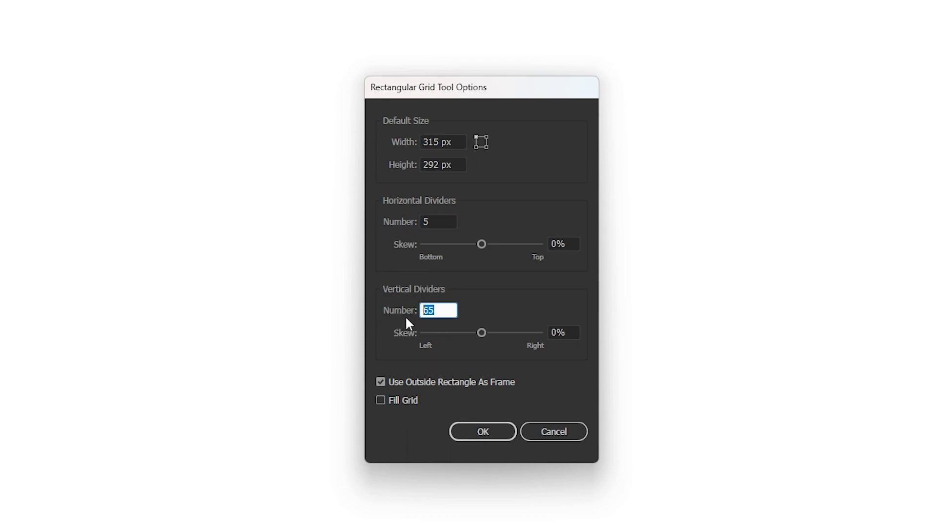
{"action": "type", "text": "5"}
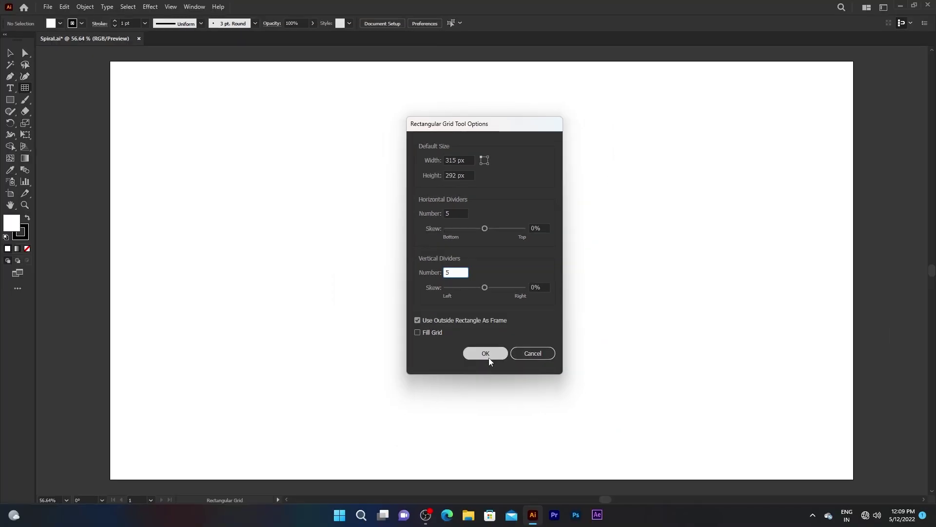
{"action": "left_click", "coordinate": [489, 358]}
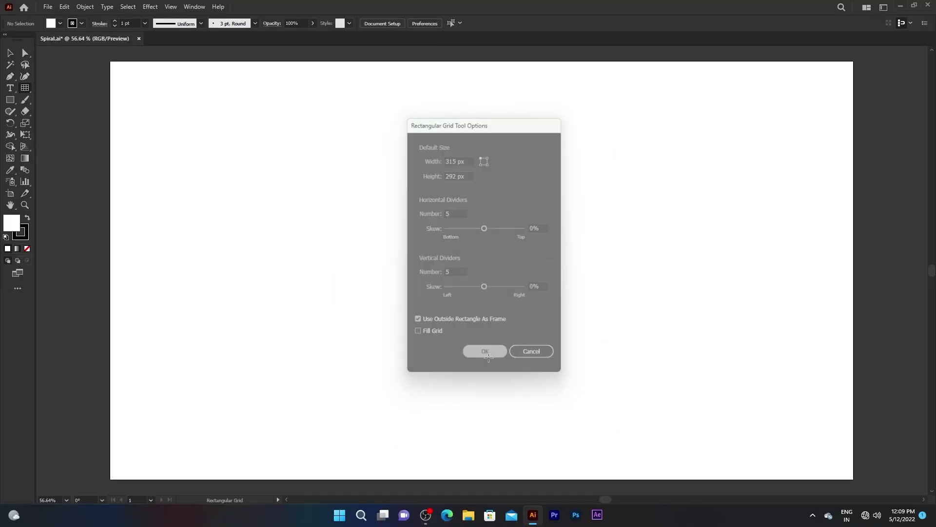
Draw a 996 × 996 px square rectangular grid on the left of the artboard
{"action": "mouse_move", "coordinate": [183, 79]}
{"action": "left_mouse_down"}
{"action": "mouse_move", "coordinate": [288, 424]}
{"action": "mouse_move", "coordinate": [498, 440]}
{"action": "mouse_move", "coordinate": [269, 192]}
{"action": "mouse_move", "coordinate": [489, 329]}
{"action": "mouse_move", "coordinate": [236, 125]}
{"action": "mouse_move", "coordinate": [567, 465]}
{"action": "left_mouse_up"}
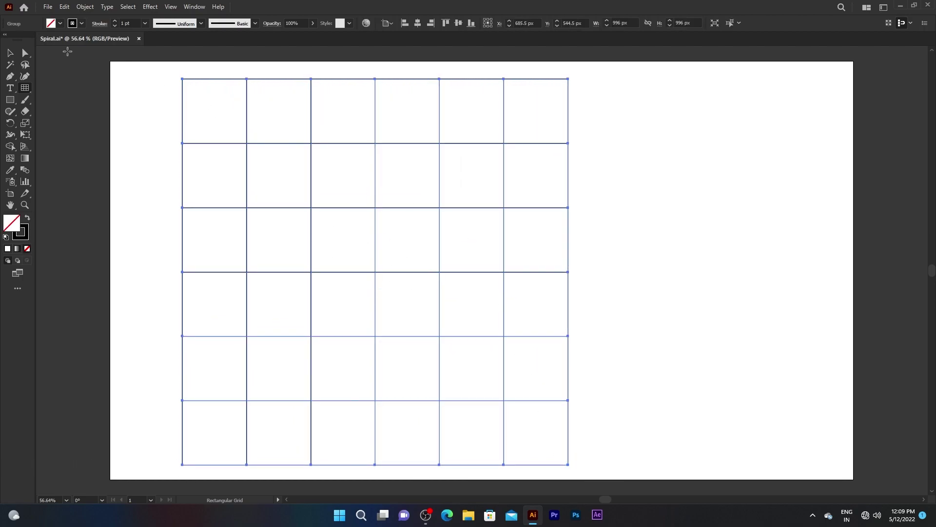
{"action": "left_click", "coordinate": [11, 55]}
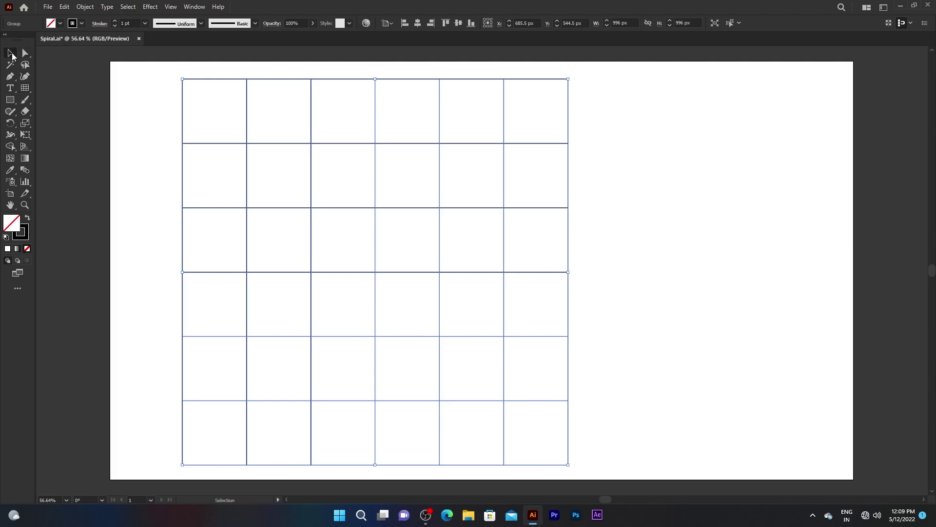
{"action": "left_click", "coordinate": [195, 7]}
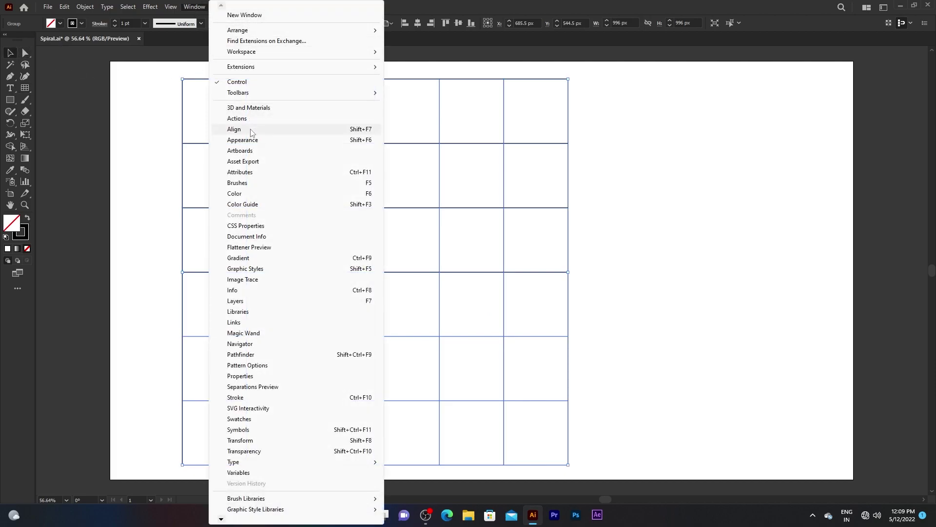
Align the grid to the artboard's horizontal and vertical centre with the Align panel, then reselect it
{"action": "left_click", "coordinate": [234, 129]}
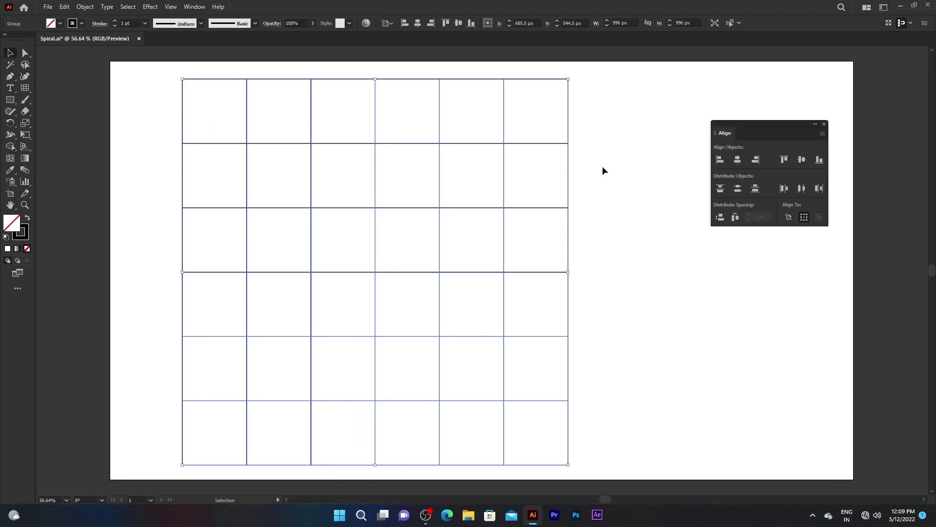
{"action": "left_click_drag", "start_coordinate": [747, 128], "coordinate": [660, 174]}
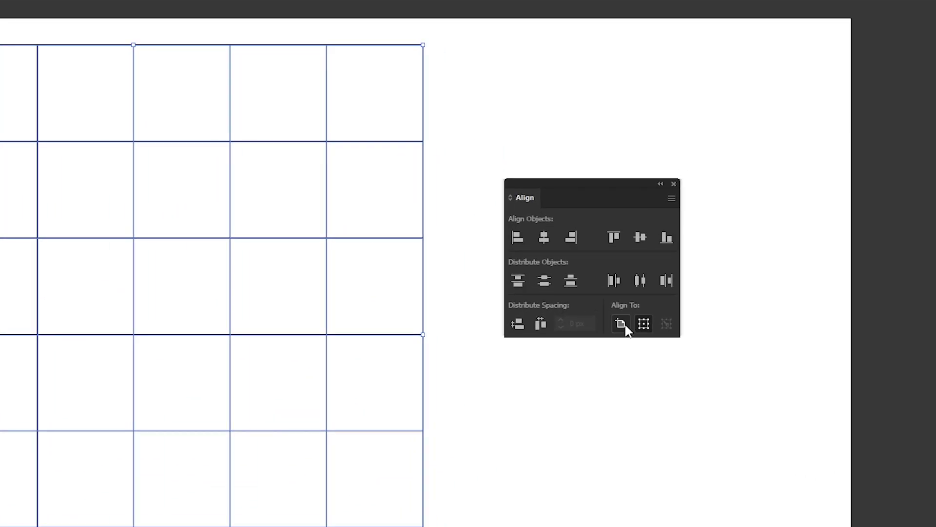
{"action": "left_click", "coordinate": [690, 272]}
{"action": "left_click", "coordinate": [545, 237]}
{"action": "left_click", "coordinate": [639, 238]}
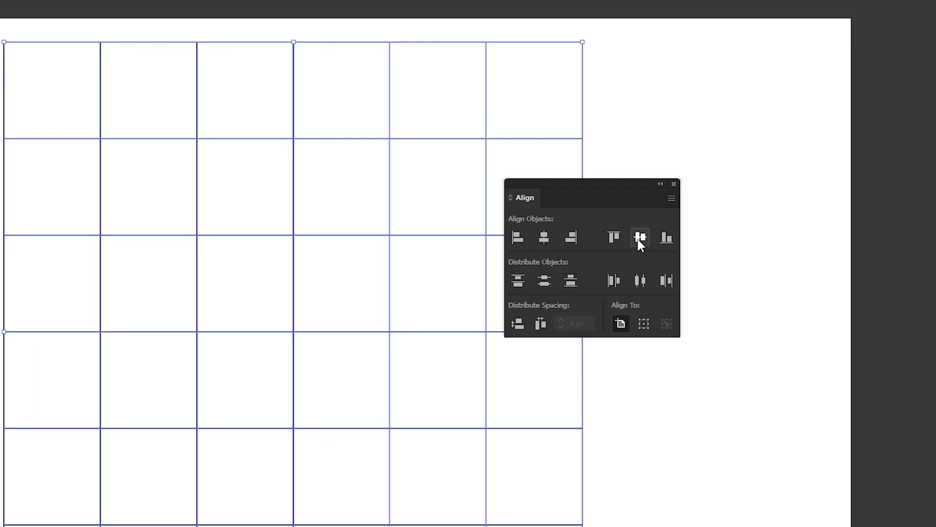
{"action": "left_click_drag", "start_coordinate": [595, 191], "coordinate": [821, 63]}
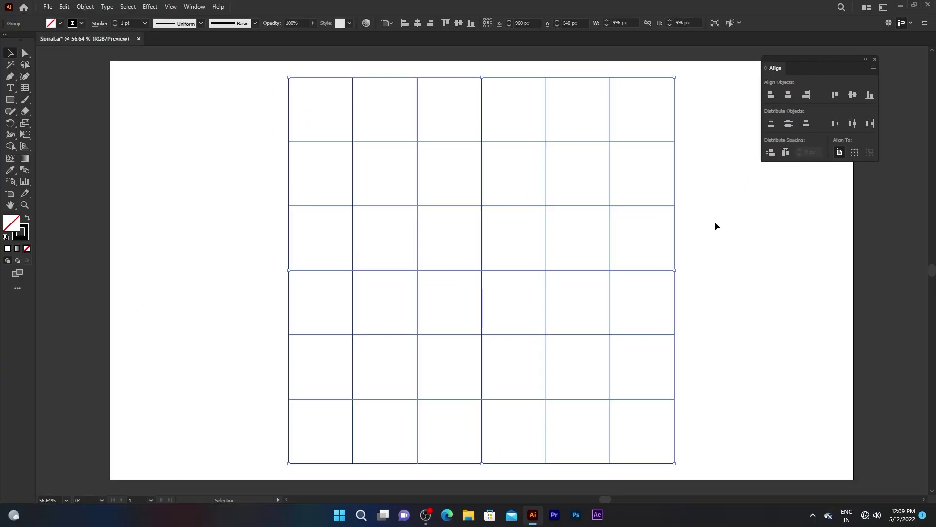
{"action": "left_click", "coordinate": [714, 224]}
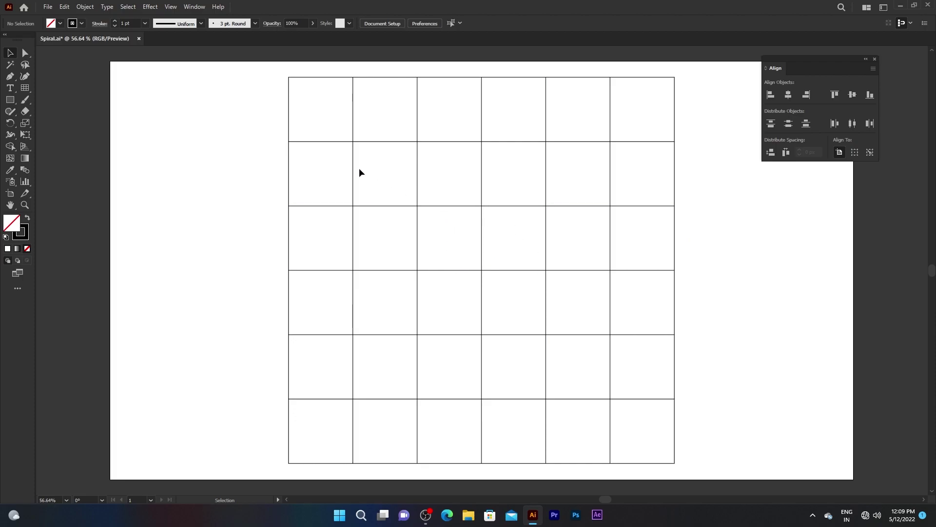
{"action": "left_click_drag", "start_coordinate": [238, 131], "coordinate": [422, 299]}
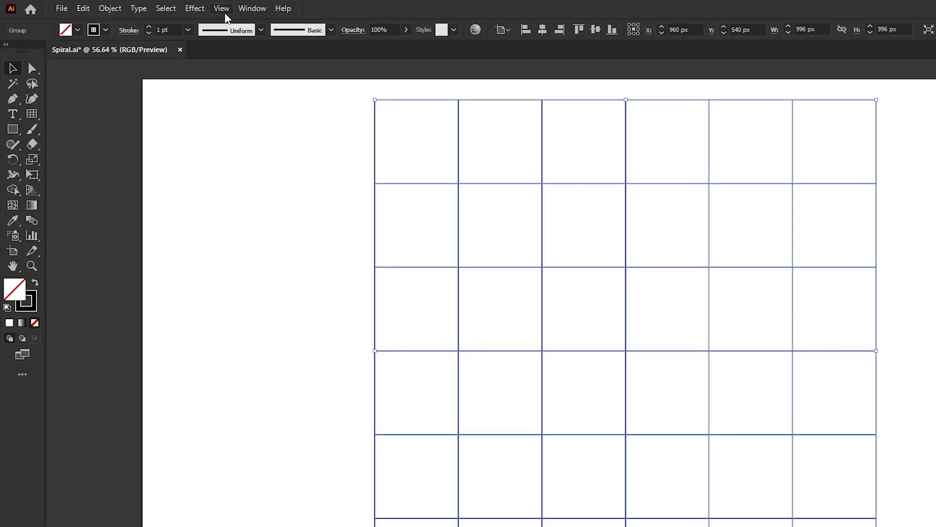
{"action": "left_click", "coordinate": [171, 6]}
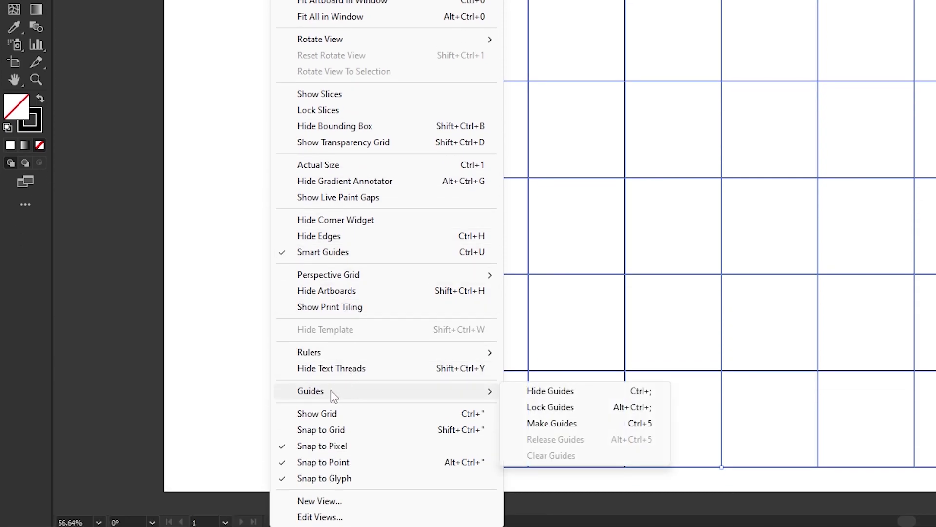
Convert the grid into guides and lock them in place
{"action": "left_click", "coordinate": [549, 424]}
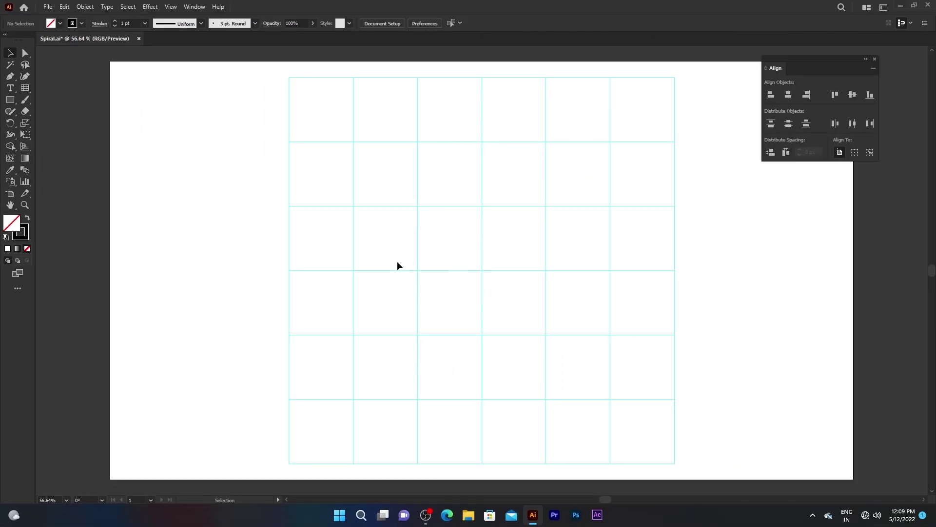
{"action": "left_click_drag", "start_coordinate": [301, 174], "coordinate": [391, 283]}
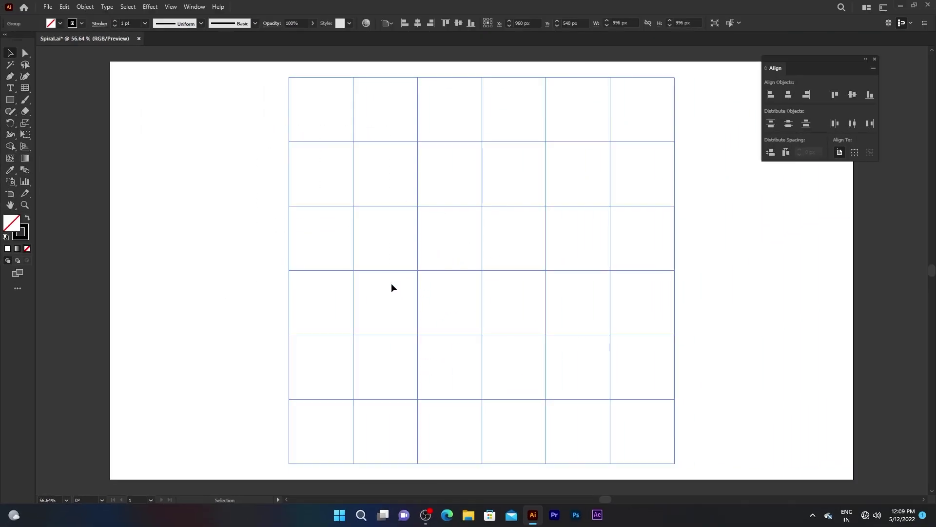
{"action": "left_click", "coordinate": [86, 7]}
{"action": "mouse_move", "coordinate": [145, 113]}
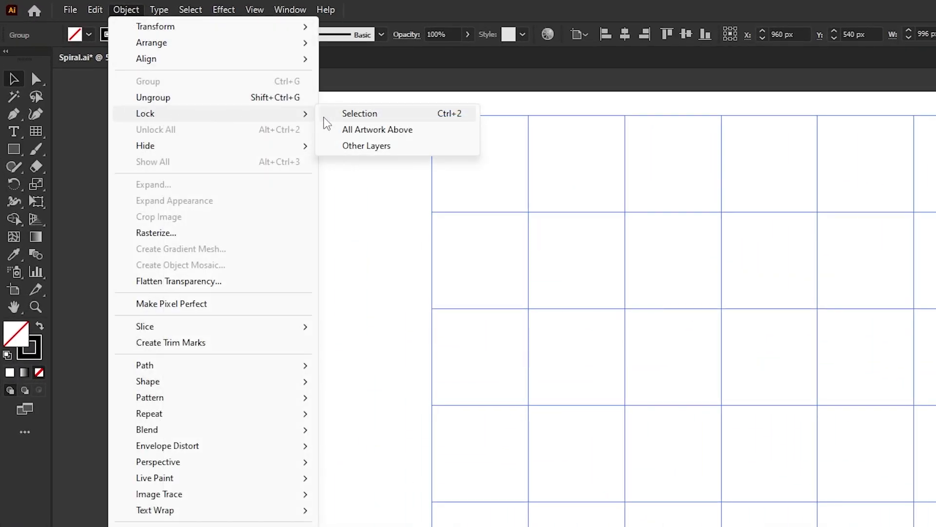
{"action": "left_click", "coordinate": [379, 116]}
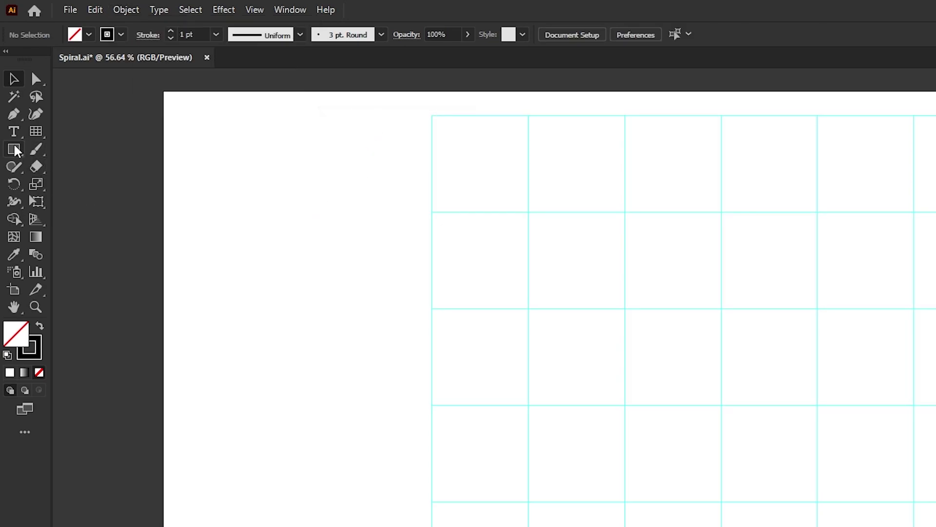
Draw a 540 px circle at the grid centre and paste a copy moved one cell up-left
{"action": "mouse_move", "coordinate": [14, 149]}
{"action": "left_mouse_down"}
{"action": "mouse_move", "coordinate": [84, 152]}
{"action": "mouse_move", "coordinate": [75, 186]}
{"action": "left_mouse_up"}
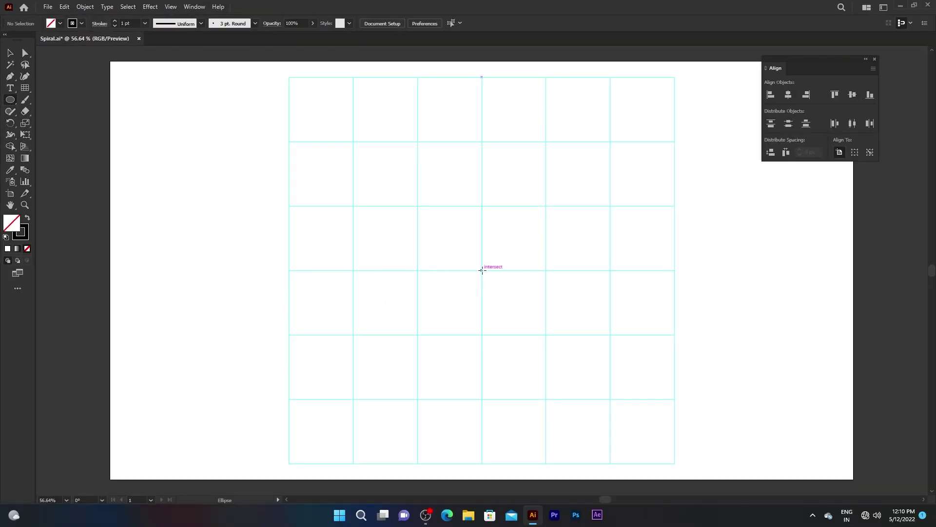
{"action": "left_click_drag", "start_coordinate": [481, 269], "coordinate": [558, 166]}
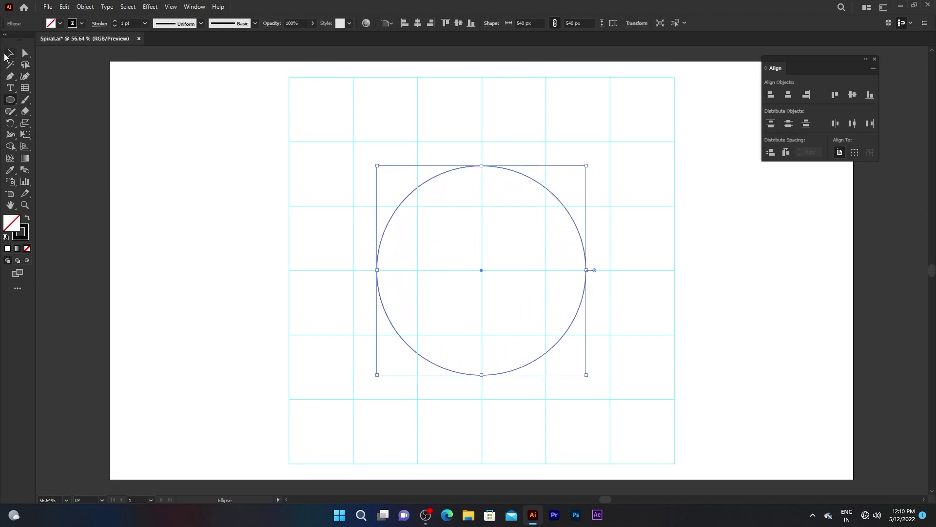
{"action": "left_click", "coordinate": [7, 54]}
{"action": "left_click", "coordinate": [64, 7]}
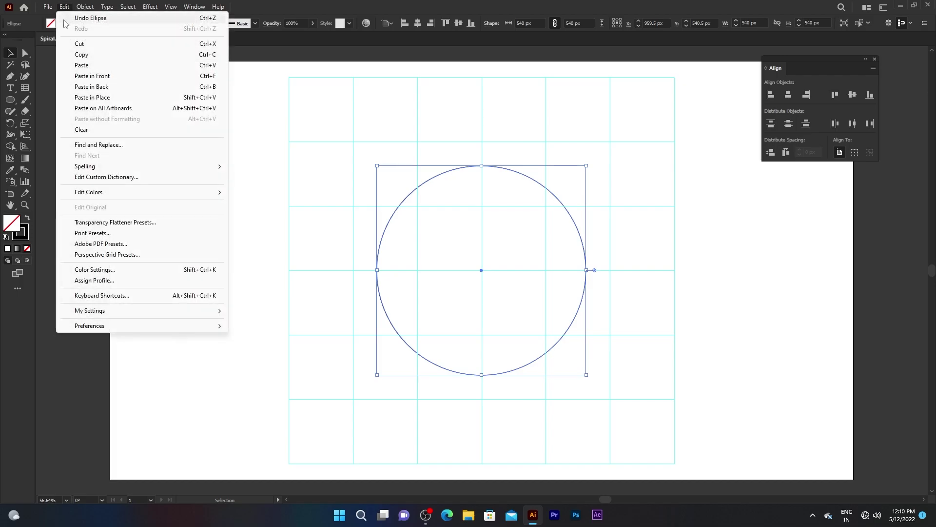
{"action": "left_click", "coordinate": [66, 55]}
{"action": "left_click", "coordinate": [64, 7]}
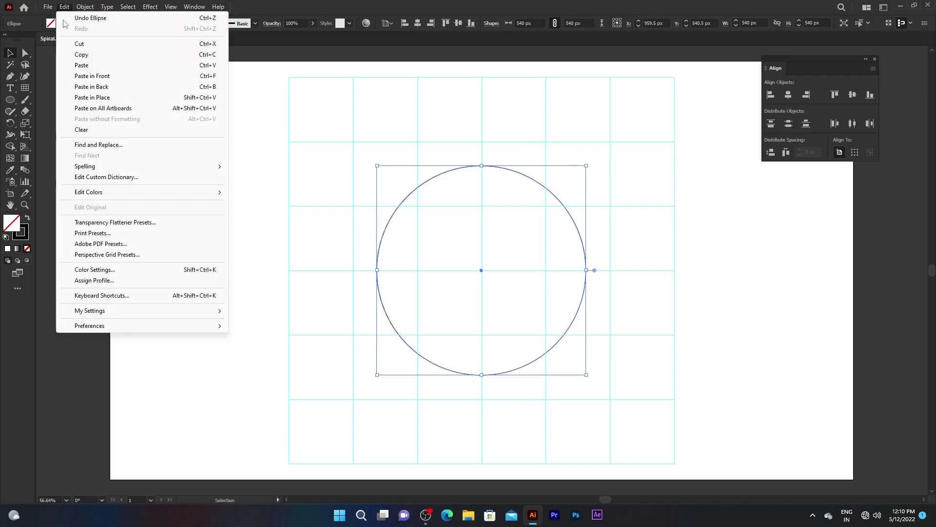
{"action": "left_click", "coordinate": [65, 78]}
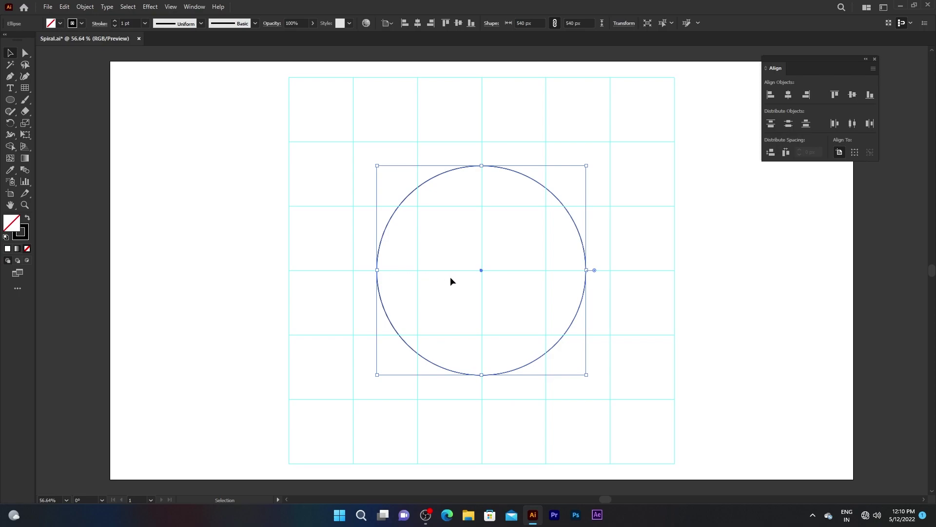
{"action": "left_click_drag", "start_coordinate": [480, 273], "coordinate": [417, 204]}
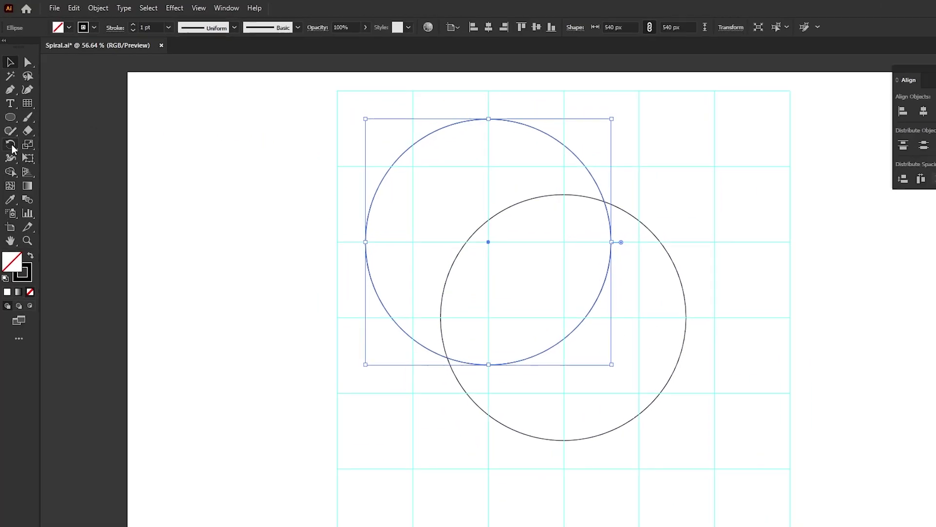
Rotate-copy the circle 90° around the centre circle, repeating with Ctrl+D to fill four positions
{"action": "left_click", "coordinate": [11, 123]}
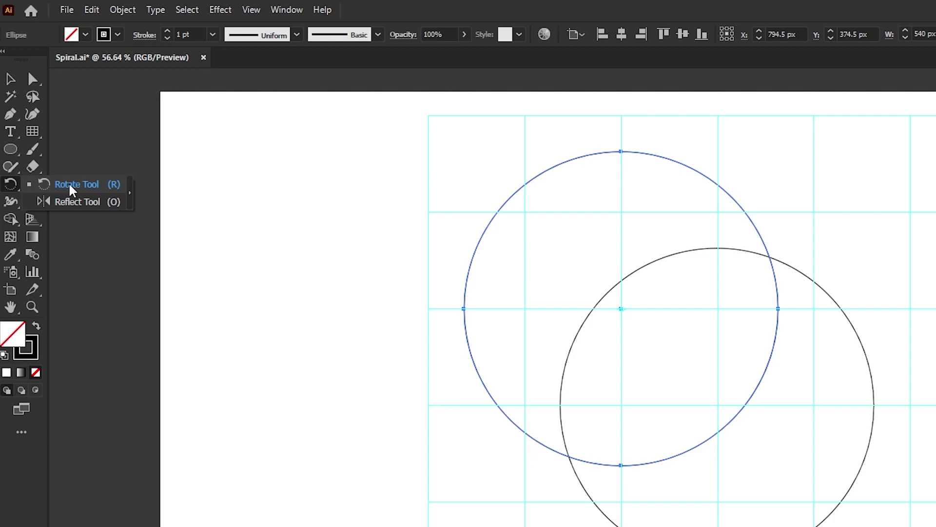
{"action": "left_click", "coordinate": [48, 190]}
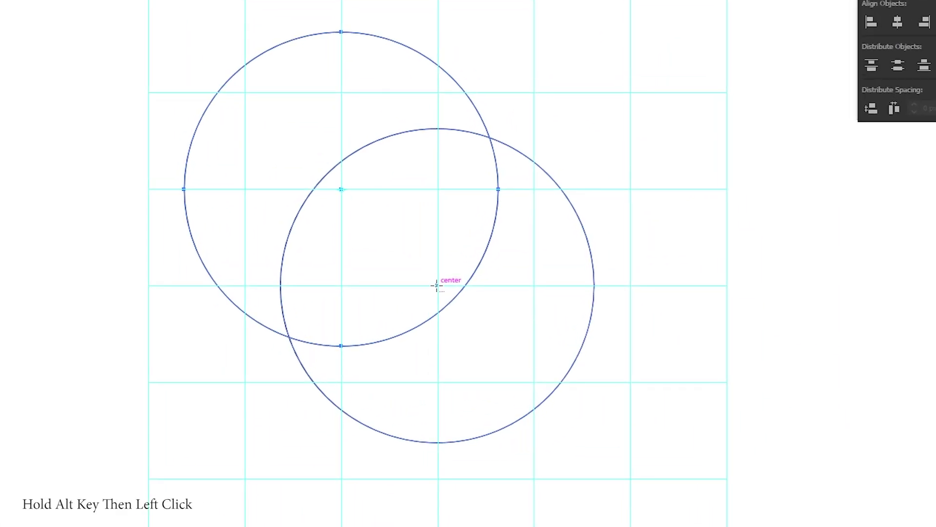
{"action": "left_click", "coordinate": [437, 285], "text": "alt"}
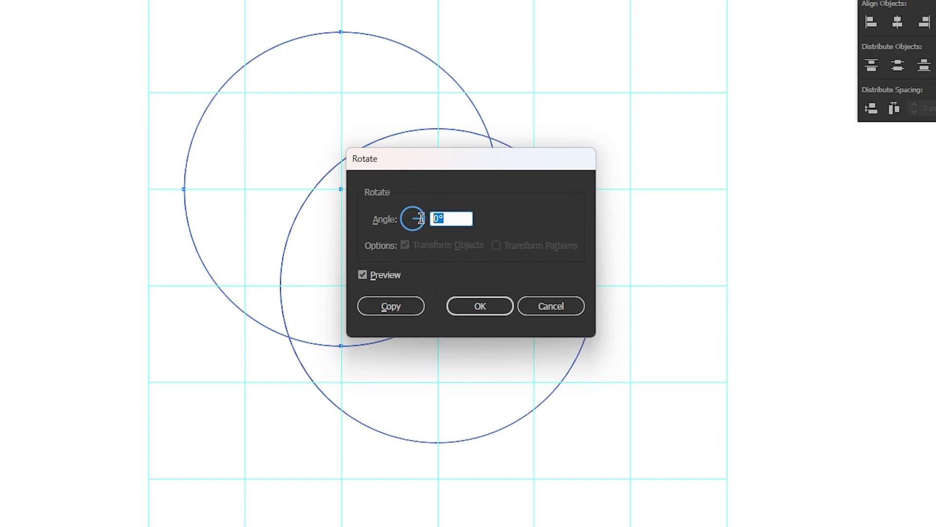
{"action": "type", "text": "90"}
{"action": "left_click", "coordinate": [362, 275]}
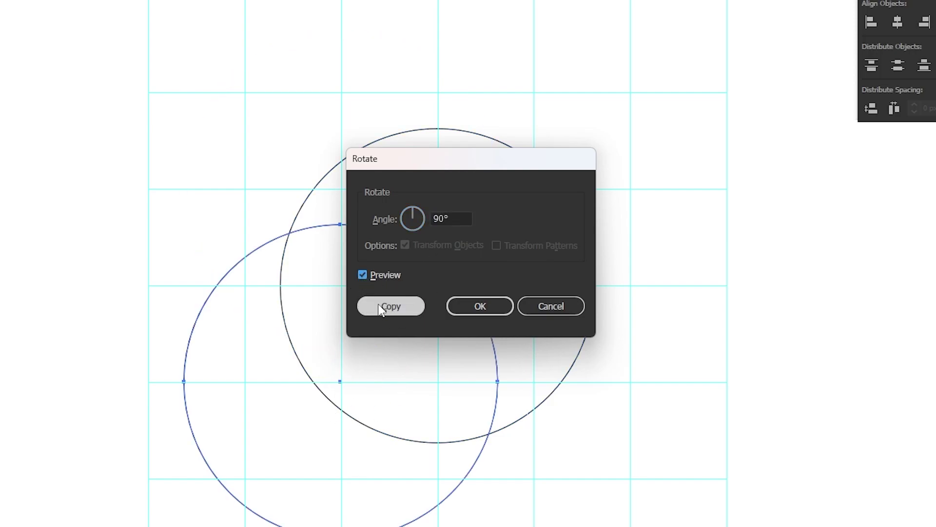
{"action": "left_click", "coordinate": [391, 307]}
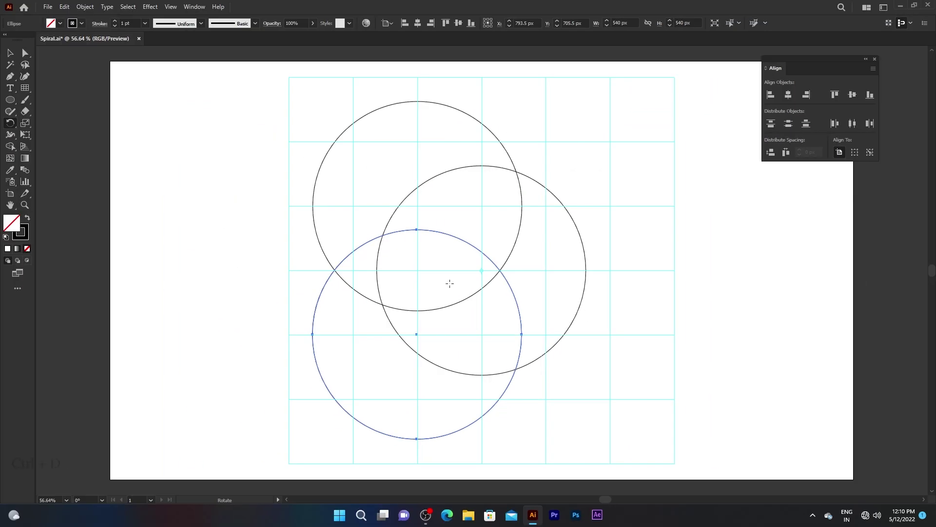
{"action": "key", "text": "ctrl+d"}
{"action": "key", "text": "ctrl+d"}
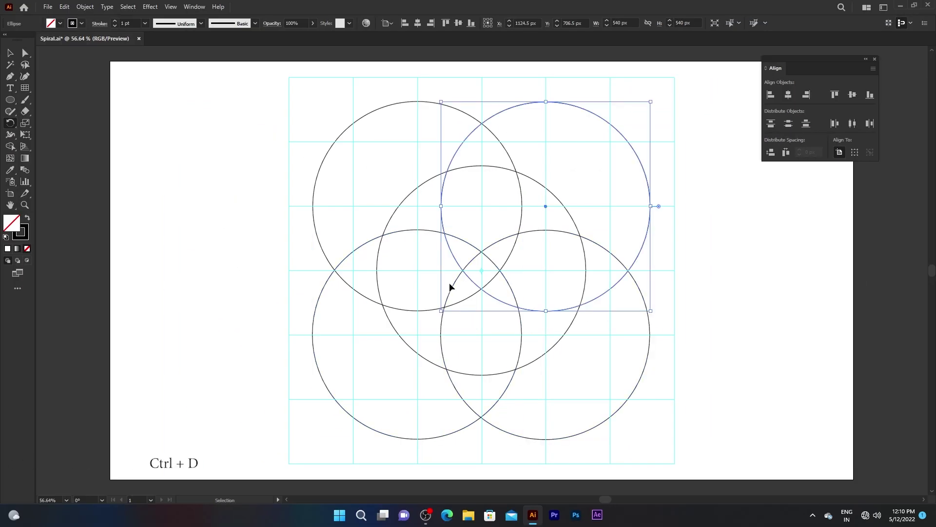
{"action": "key", "text": "ctrl+d"}
{"action": "key", "text": "r"}
{"action": "left_click", "coordinate": [11, 55]}
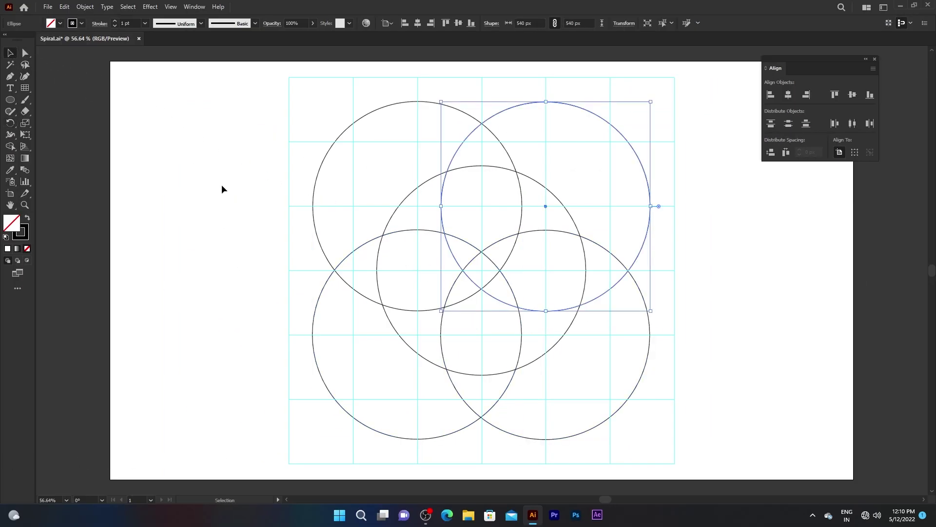
{"action": "left_click", "coordinate": [221, 185]}
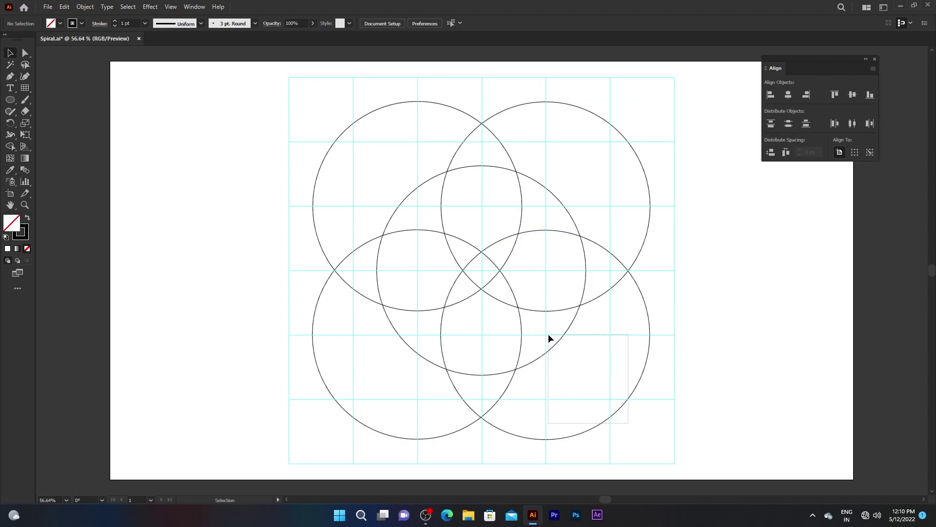
Copy the centre and lower-right circles and paste the pair to the right of the grid
{"action": "left_click_drag", "start_coordinate": [582, 381], "coordinate": [549, 336]}
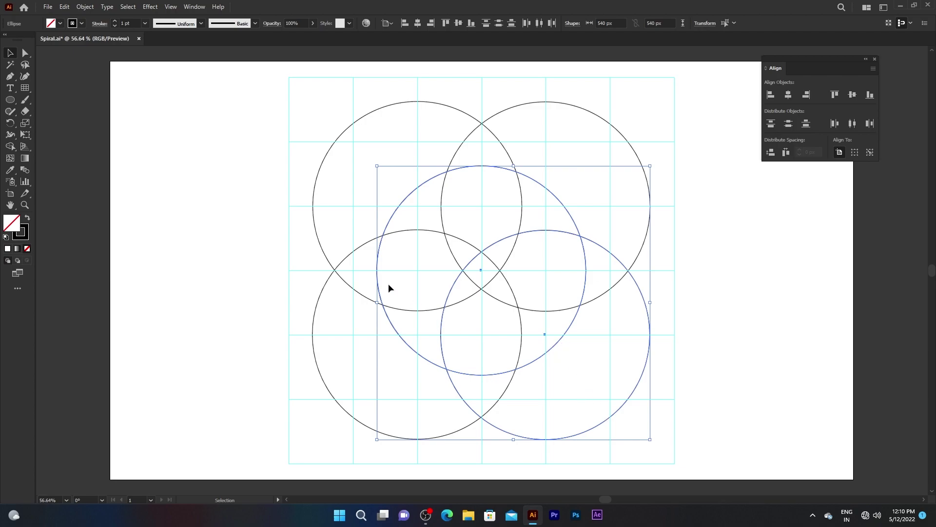
{"action": "left_click", "coordinate": [64, 7]}
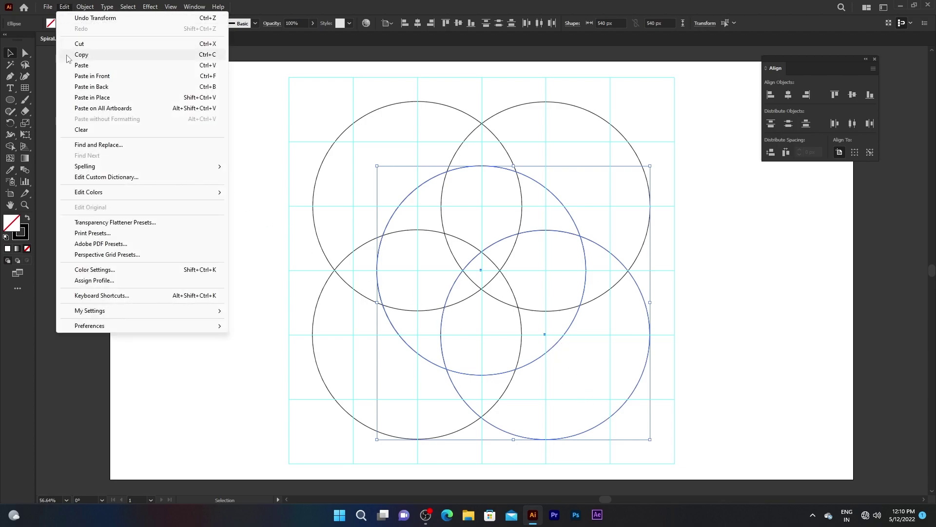
{"action": "left_click", "coordinate": [68, 55]}
{"action": "left_click", "coordinate": [65, 7]}
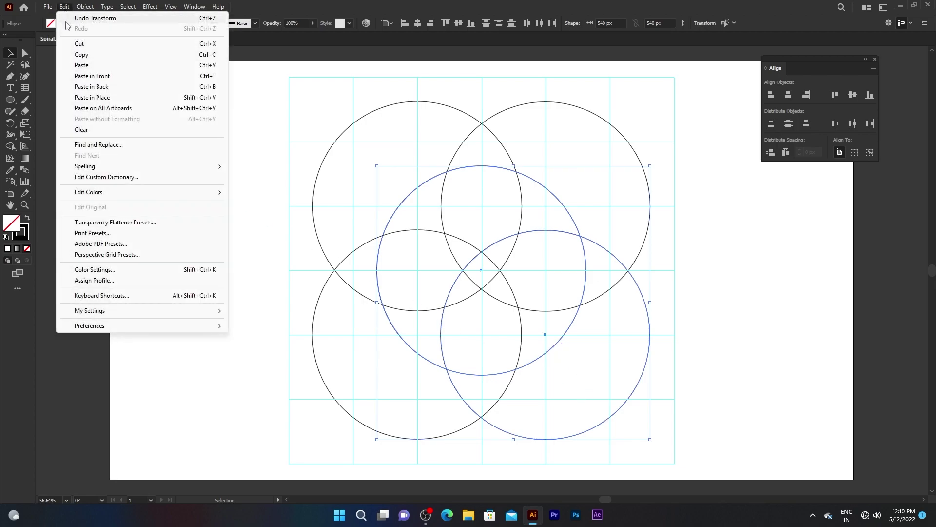
{"action": "left_click", "coordinate": [68, 78]}
{"action": "mouse_move", "coordinate": [488, 272]}
{"action": "left_mouse_down"}
{"action": "mouse_move", "coordinate": [797, 275]}
{"action": "mouse_move", "coordinate": [805, 288]}
{"action": "left_mouse_up"}
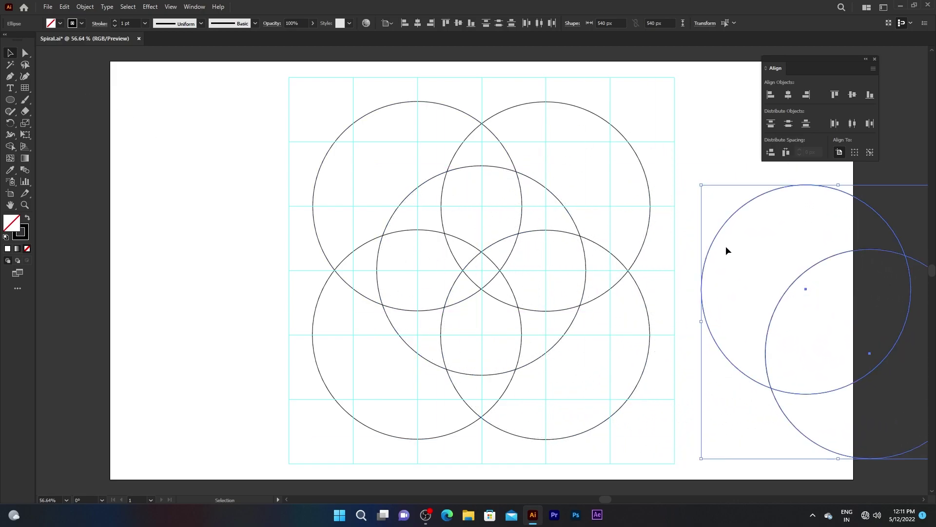
{"action": "left_click", "coordinate": [708, 167]}
Merge two overlapping circle regions into one black-filled shape with the Shape Builder Tool
{"action": "left_click_drag", "start_coordinate": [273, 91], "coordinate": [586, 416]}
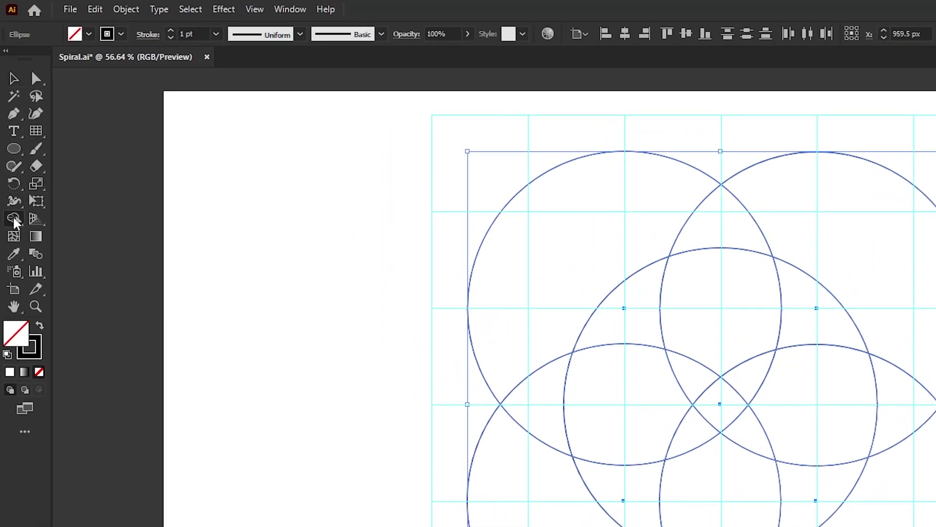
{"action": "left_click_drag", "start_coordinate": [9, 146], "coordinate": [73, 149]}
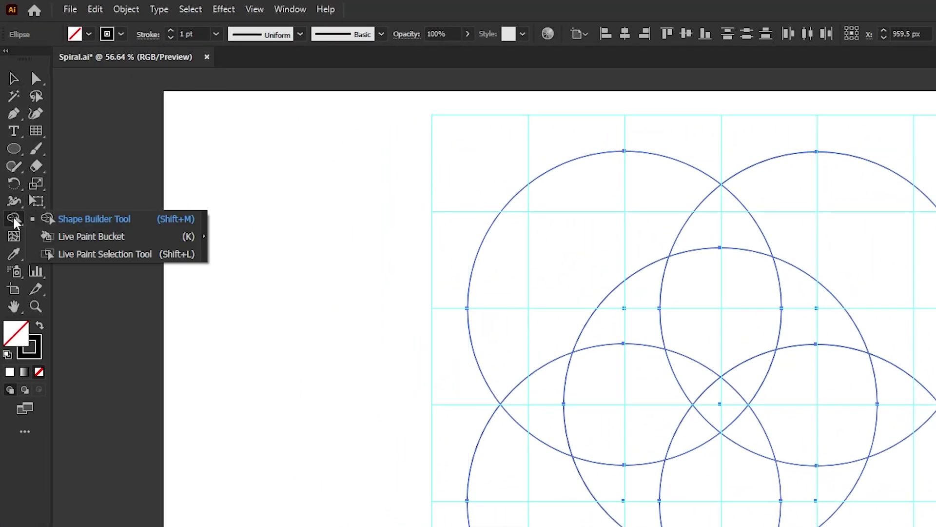
{"action": "left_click", "coordinate": [83, 222]}
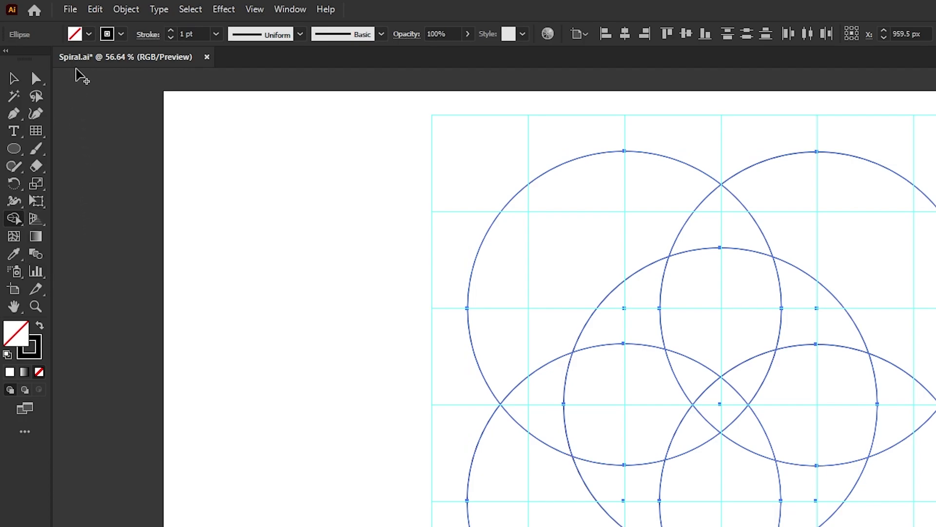
{"action": "left_click", "coordinate": [90, 34]}
{"action": "left_click", "coordinate": [38, 58]}
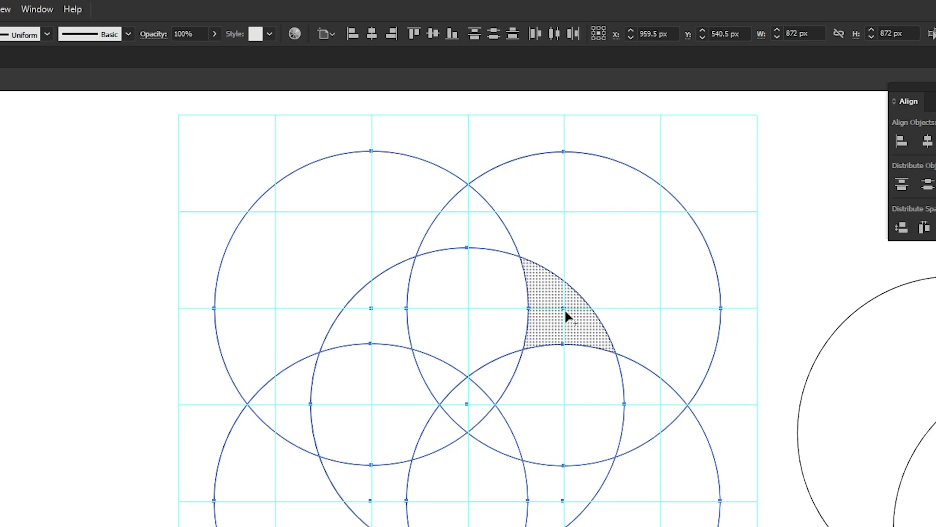
{"action": "left_click_drag", "start_coordinate": [565, 309], "coordinate": [505, 314]}
{"action": "left_click_drag", "start_coordinate": [441, 376], "coordinate": [442, 377]}
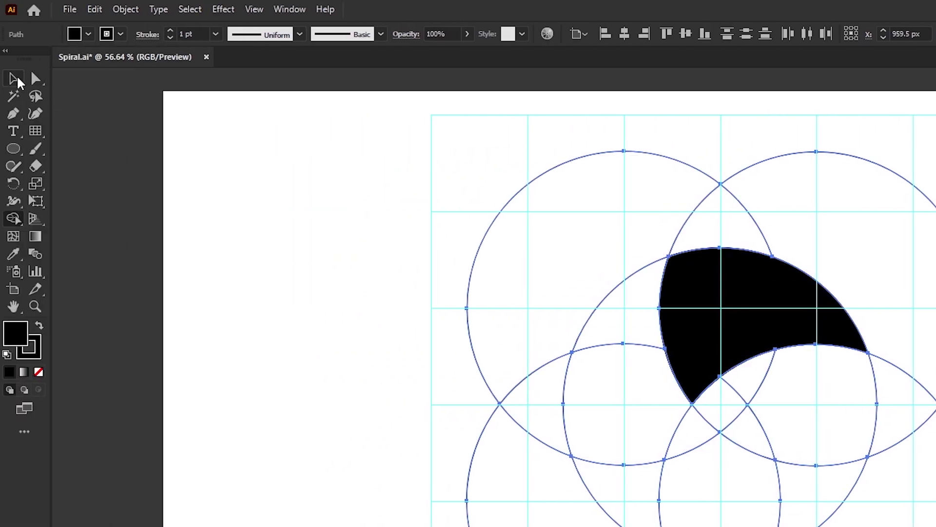
{"action": "left_click", "coordinate": [16, 79]}
{"action": "left_click", "coordinate": [247, 236]}
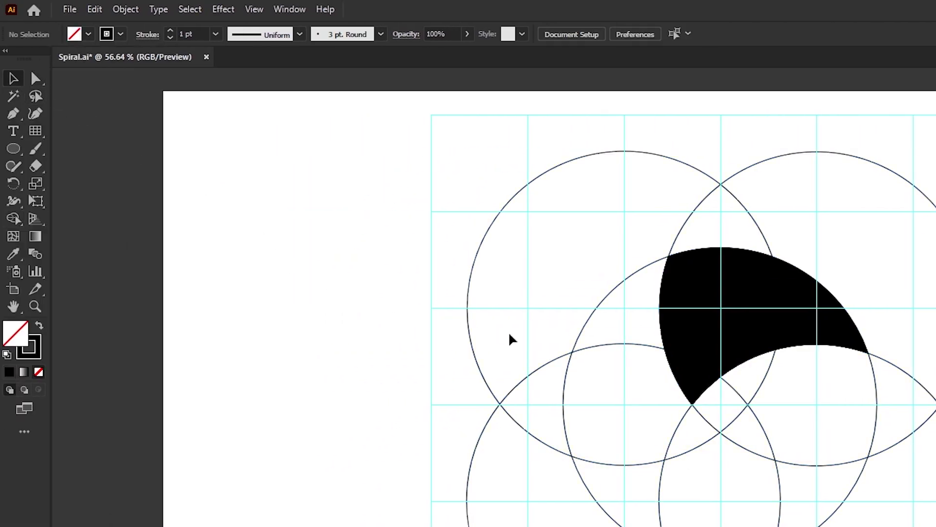
{"action": "left_click", "coordinate": [713, 298]}
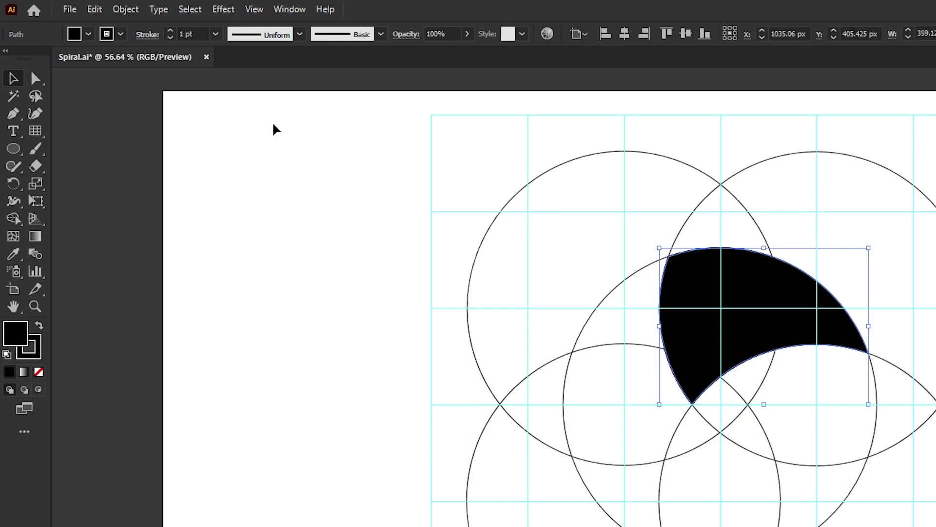
Cut the black shape, delete the circles, and paste it back in place with no fill
{"action": "left_click", "coordinate": [103, 15]}
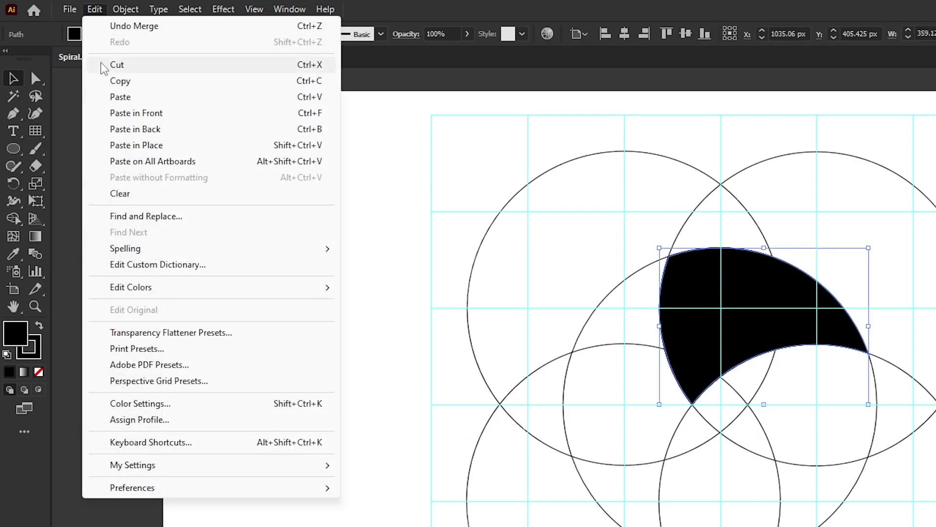
{"action": "left_click", "coordinate": [117, 64]}
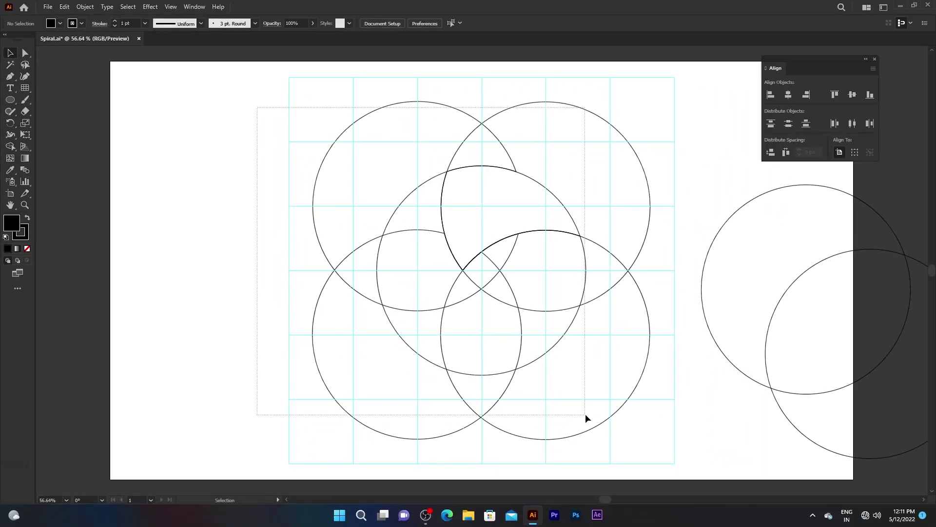
{"action": "left_click_drag", "start_coordinate": [258, 88], "coordinate": [587, 418]}
{"action": "key", "text": "Delete"}
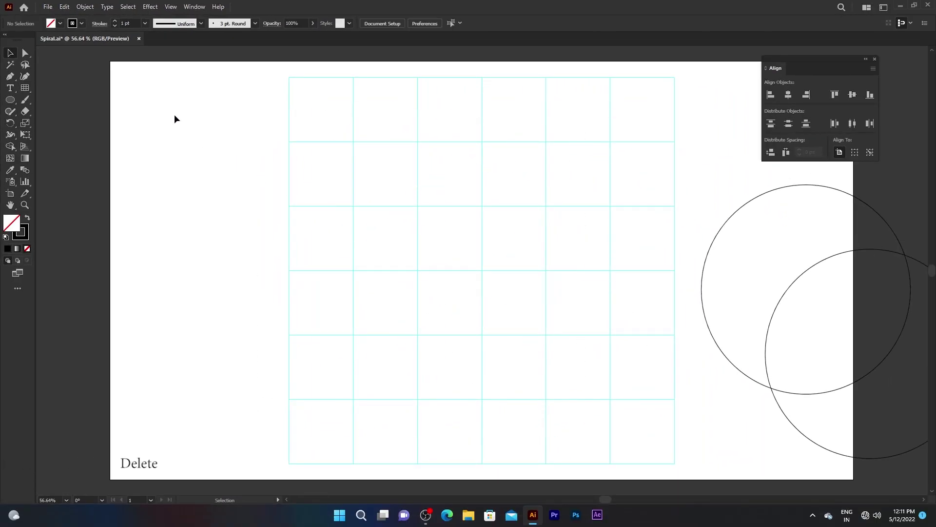
{"action": "left_click", "coordinate": [65, 7]}
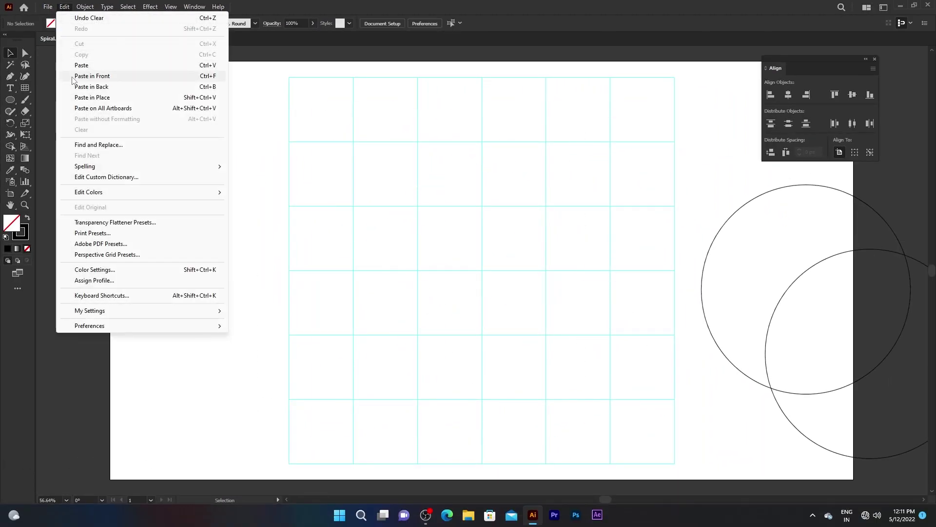
{"action": "left_click", "coordinate": [72, 76]}
{"action": "left_click", "coordinate": [61, 23]}
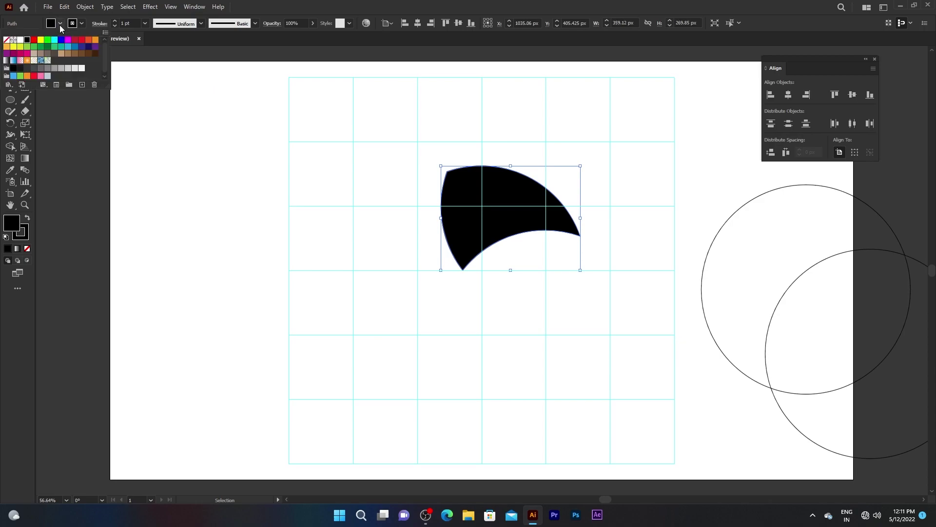
{"action": "left_click", "coordinate": [5, 40]}
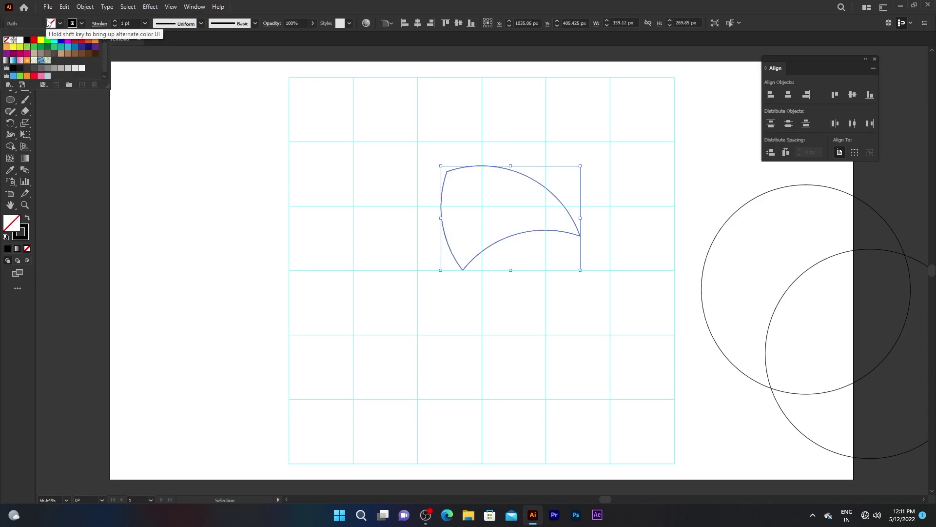
Duplicate the outlined crescent and move the copy to the artboard's left edge
{"action": "left_click", "coordinate": [64, 7]}
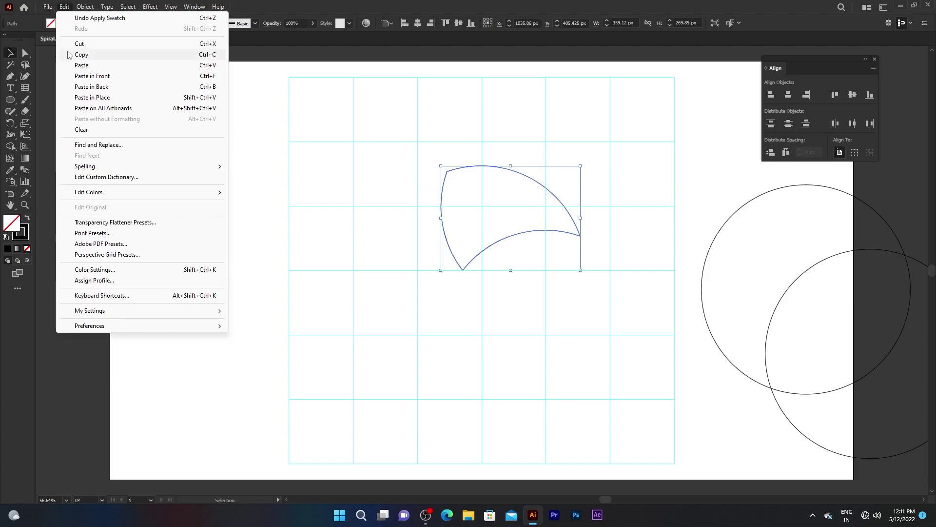
{"action": "left_click", "coordinate": [70, 54]}
{"action": "left_click", "coordinate": [64, 7]}
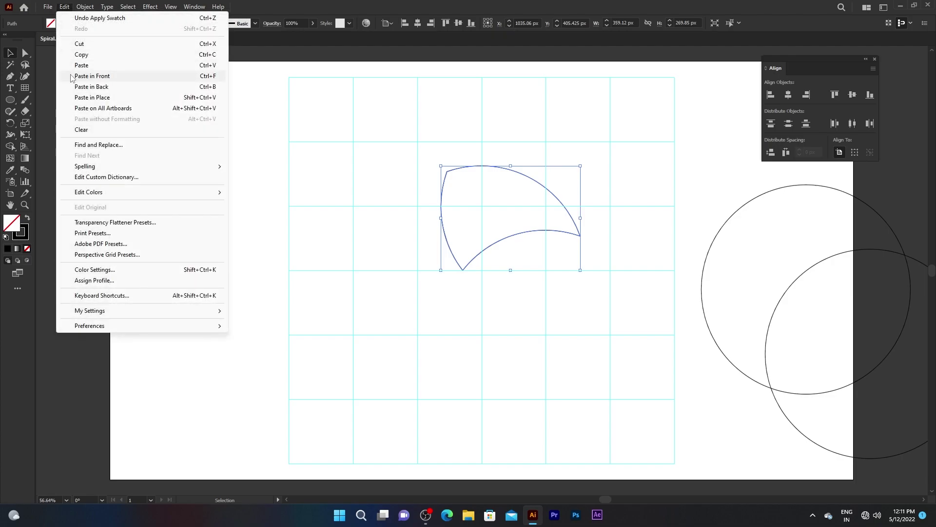
{"action": "left_click", "coordinate": [93, 76]}
{"action": "mouse_move", "coordinate": [512, 170]}
{"action": "left_mouse_down"}
{"action": "mouse_move", "coordinate": [488, 181]}
{"action": "mouse_move", "coordinate": [167, 155]}
{"action": "mouse_move", "coordinate": [165, 145]}
{"action": "left_mouse_up"}
{"action": "left_click", "coordinate": [207, 98]}
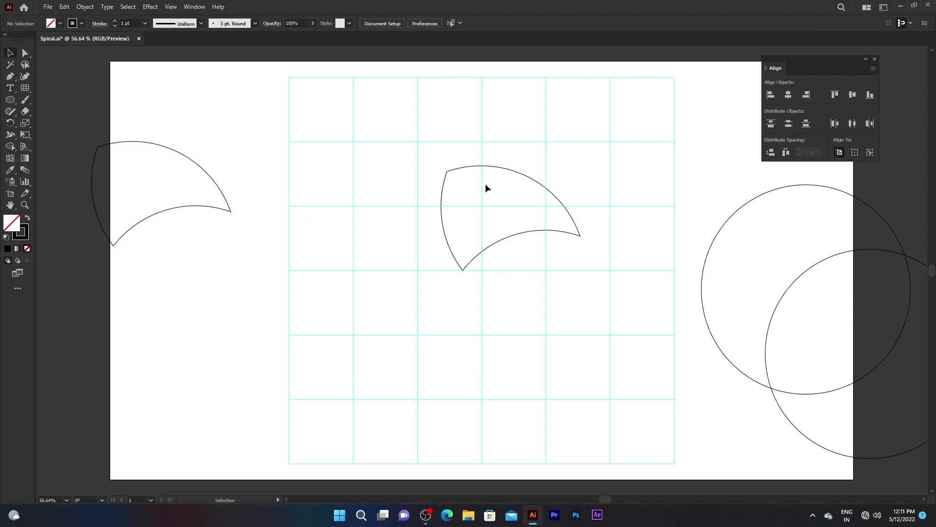
Alt-drag the Shape Builder through the spare lower circle to leave a crescent, then move it onto the grid
{"action": "left_click_drag", "start_coordinate": [618, 268], "coordinate": [516, 264]}
{"action": "mouse_move", "coordinate": [617, 160]}
{"action": "left_mouse_down"}
{"action": "mouse_move", "coordinate": [717, 303]}
{"action": "mouse_move", "coordinate": [713, 264]}
{"action": "mouse_move", "coordinate": [613, 198]}
{"action": "left_mouse_up"}
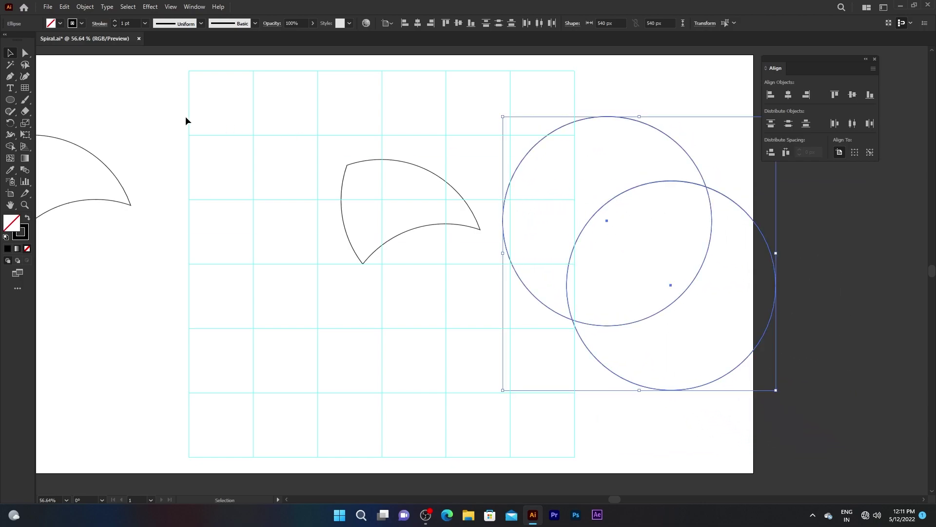
{"action": "left_click", "coordinate": [15, 150]}
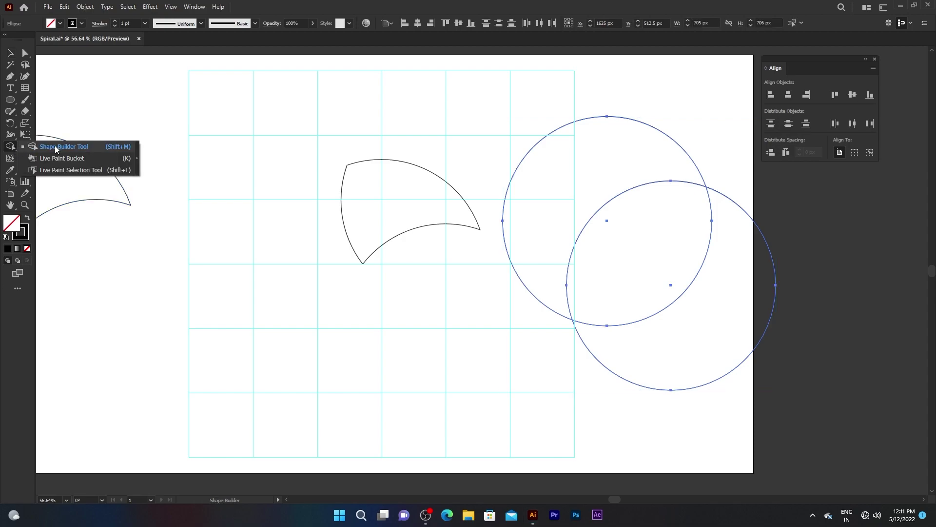
{"action": "left_click", "coordinate": [54, 147]}
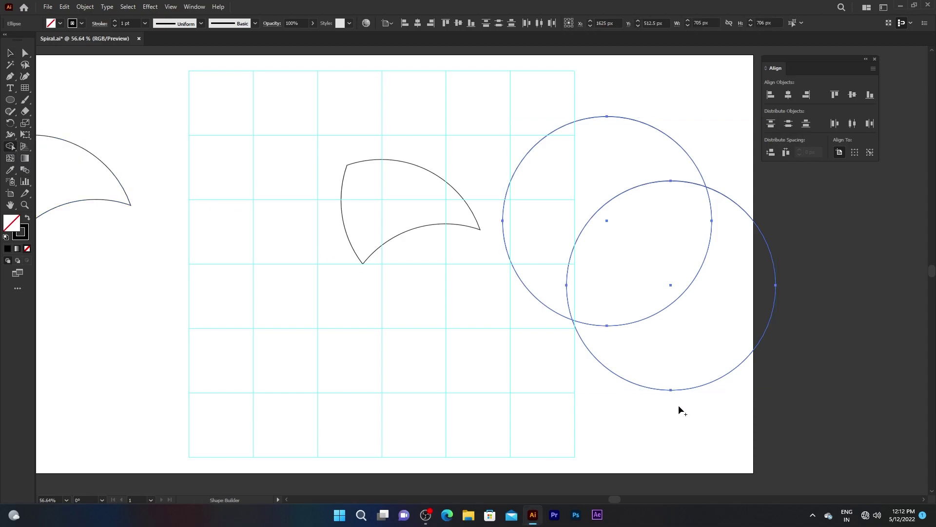
{"action": "left_click_drag", "start_coordinate": [678, 406], "coordinate": [652, 286]}
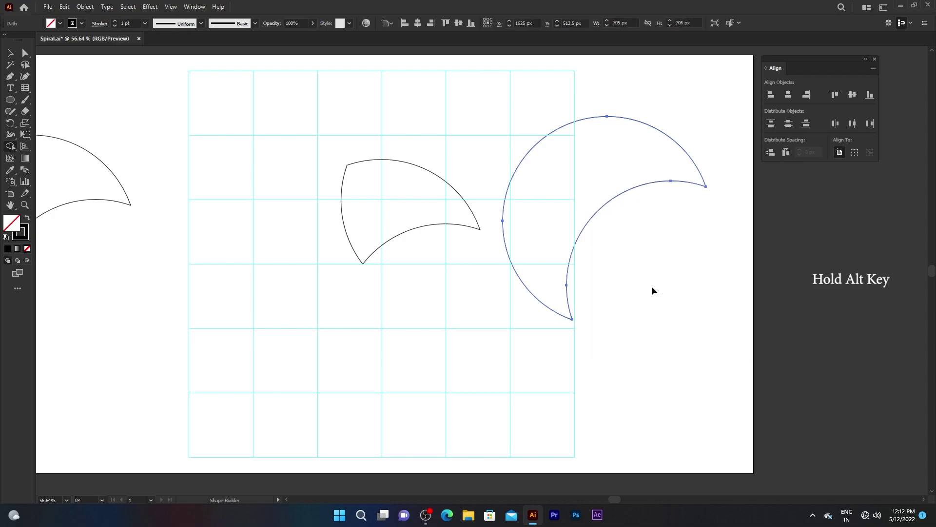
{"action": "left_click", "coordinate": [13, 56]}
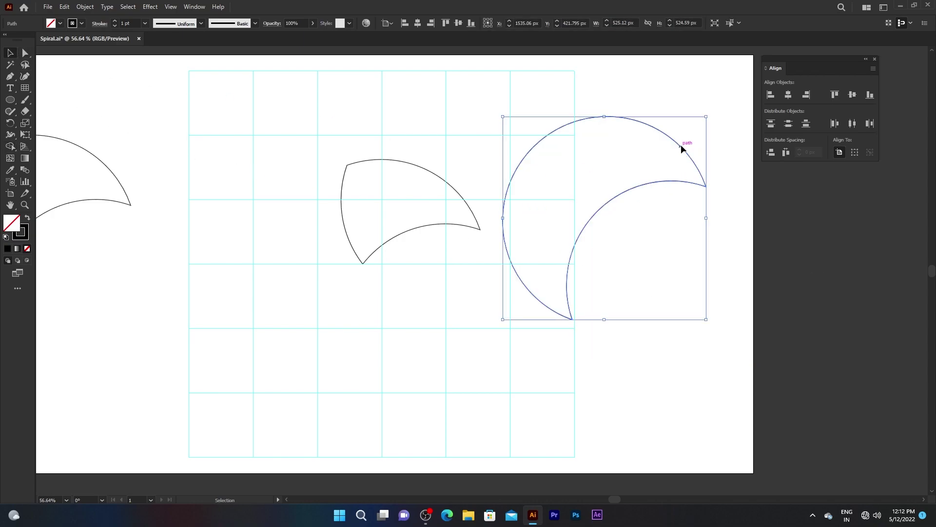
{"action": "left_click_drag", "start_coordinate": [682, 144], "coordinate": [454, 189]}
Nudge the crescent up so its edge snaps onto the middle shape's black outline
{"action": "key", "text": "v"}
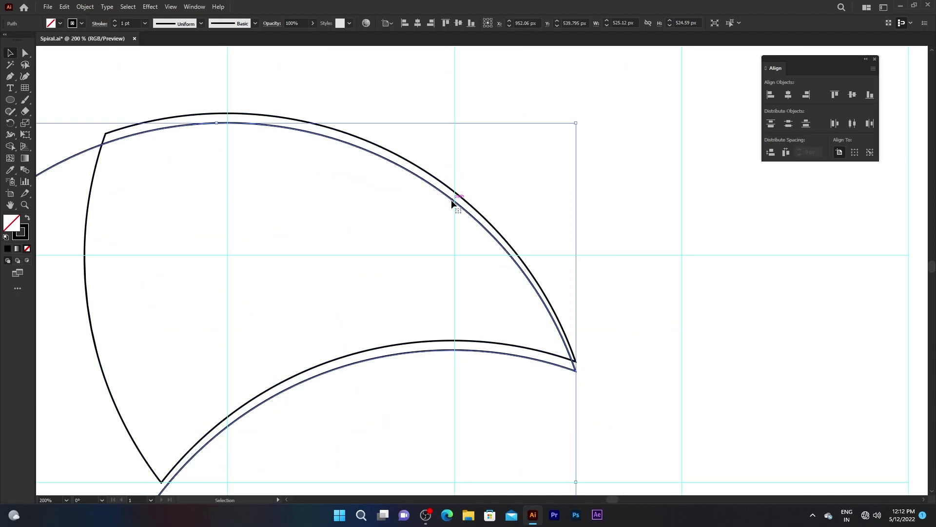
{"action": "left_click_drag", "start_coordinate": [453, 202], "coordinate": [454, 192]}
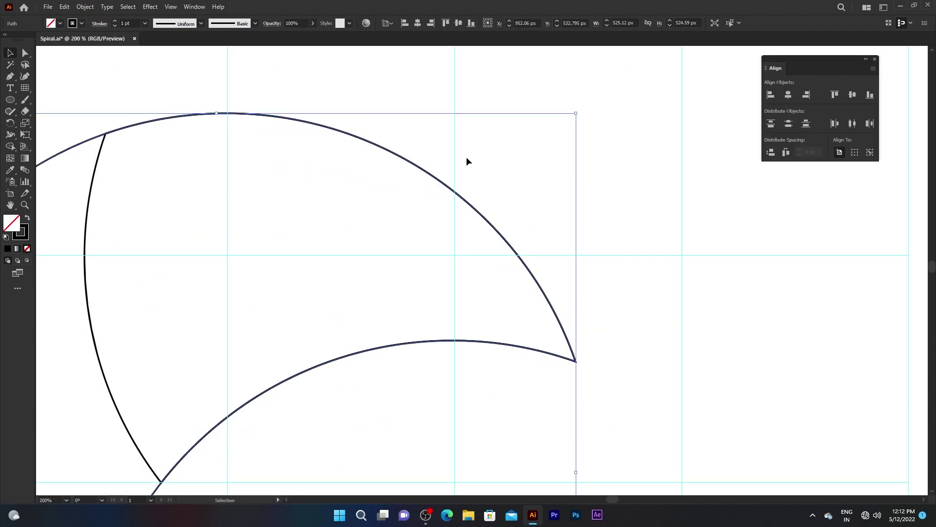
{"action": "key", "text": "ctrl"}
{"action": "scroll", "coordinate": [498, 183], "scroll_direction": "down", "scroll_amount": 4}
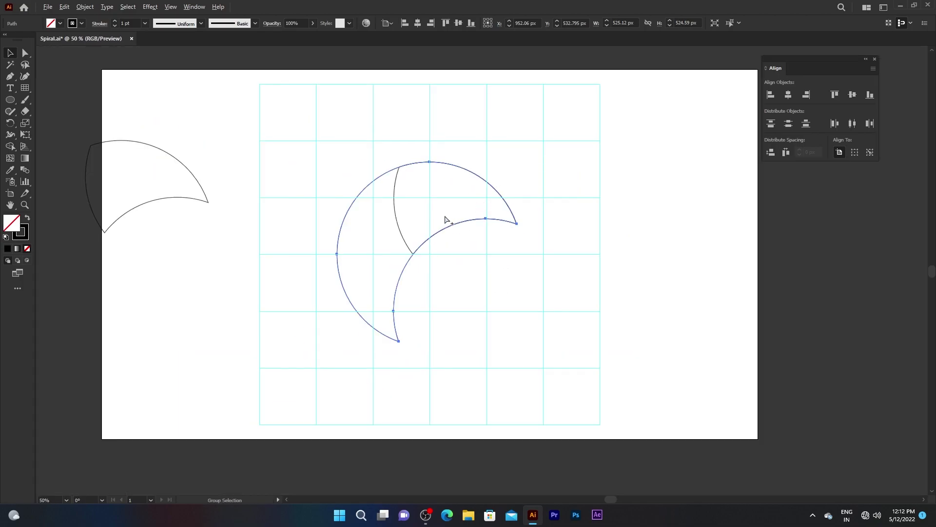
{"action": "scroll", "coordinate": [445, 220], "scroll_direction": "up", "scroll_amount": 1}
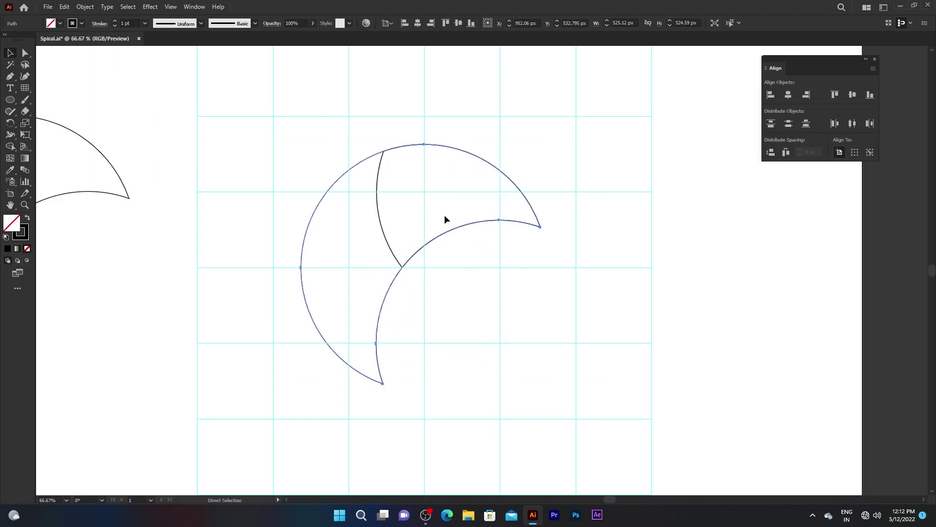
Cut the crescent path at its bottom and right tip anchor points
{"action": "left_click", "coordinate": [25, 53]}
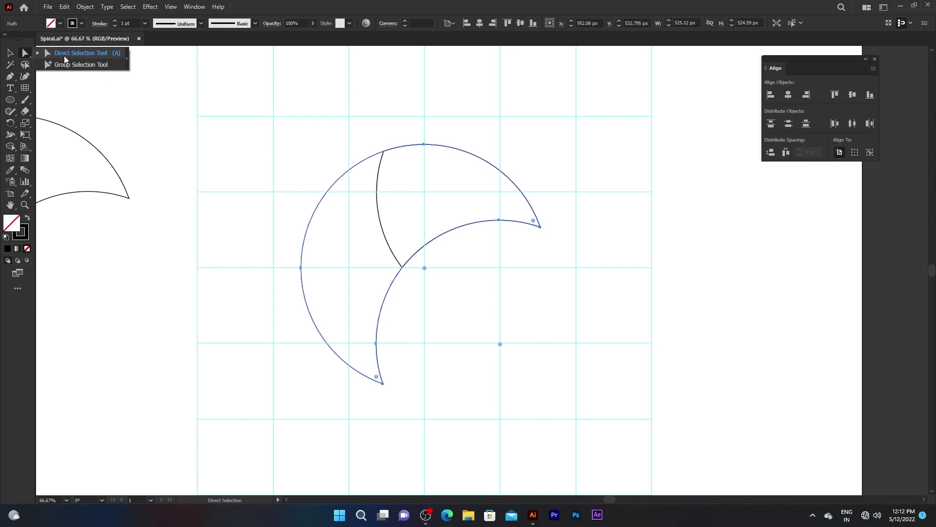
{"action": "left_click", "coordinate": [65, 58]}
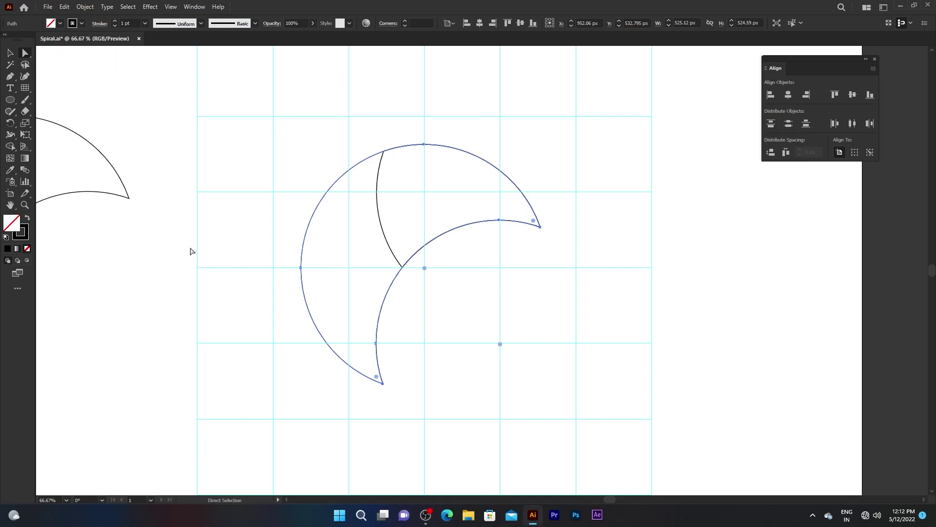
{"action": "left_click", "coordinate": [383, 384]}
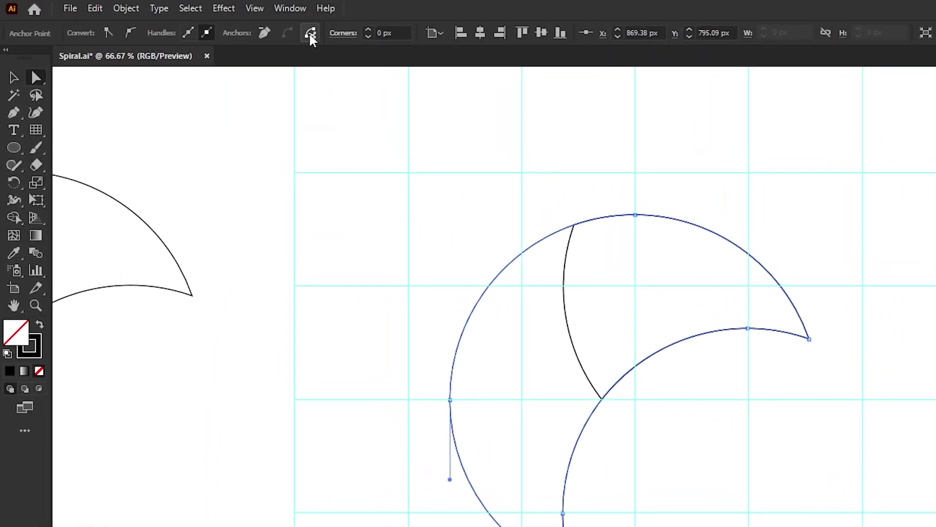
{"action": "left_click", "coordinate": [310, 36]}
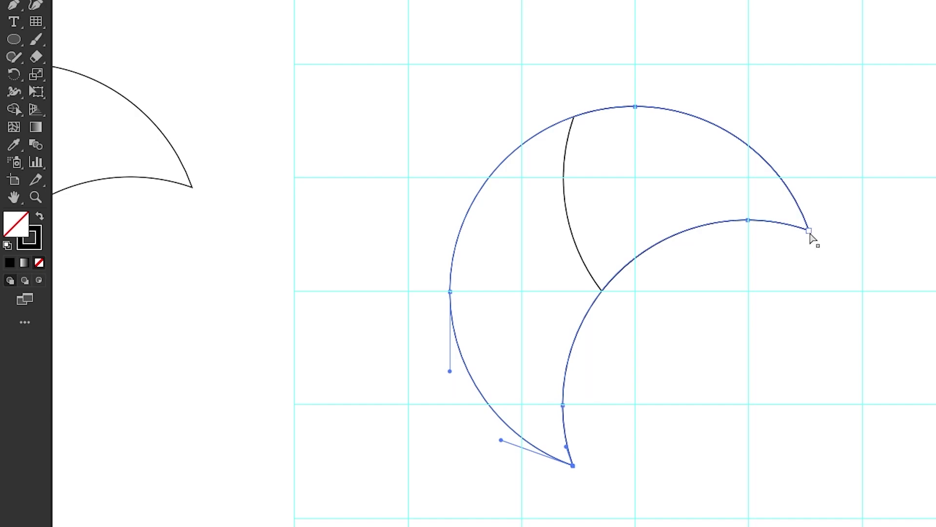
{"action": "left_click", "coordinate": [810, 233]}
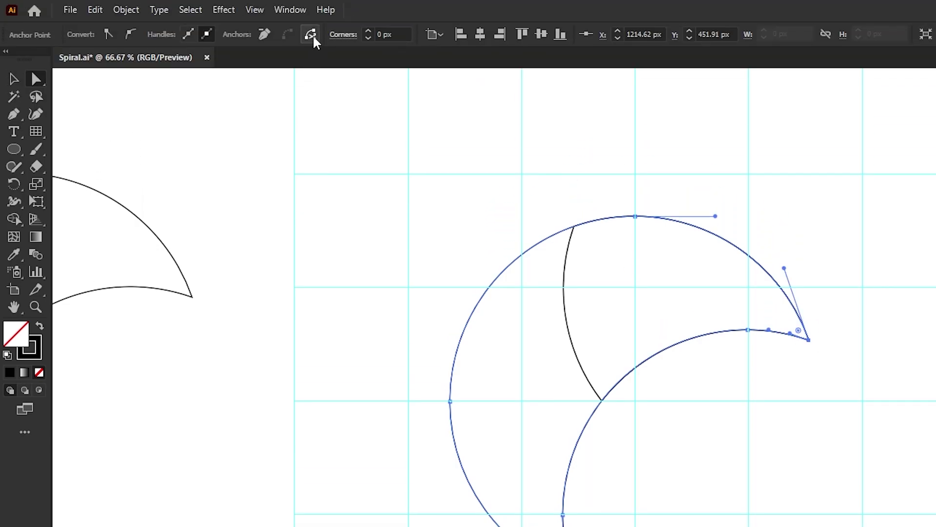
{"action": "left_click", "coordinate": [312, 35]}
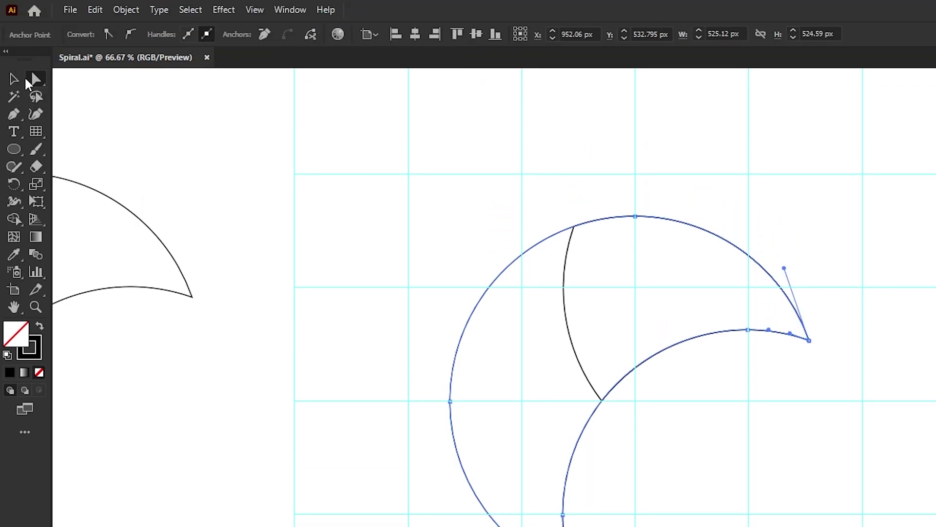
Test-move both arcs to confirm the split, undo the moves, and select both arcs
{"action": "key", "text": "v"}
{"action": "left_click", "coordinate": [96, 117]}
{"action": "left_click_drag", "start_coordinate": [401, 329], "coordinate": [452, 370]}
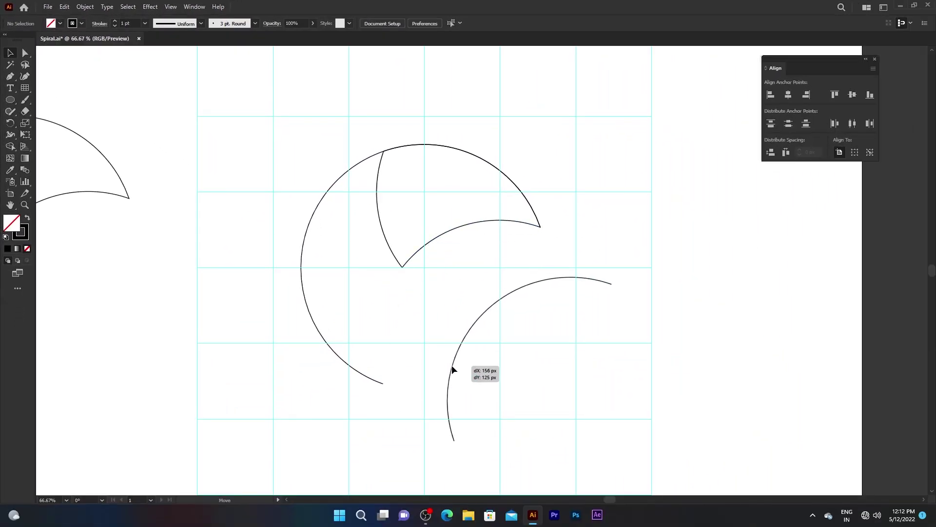
{"action": "left_click_drag", "start_coordinate": [299, 244], "coordinate": [231, 252]}
{"action": "key", "text": "ctrl+z"}
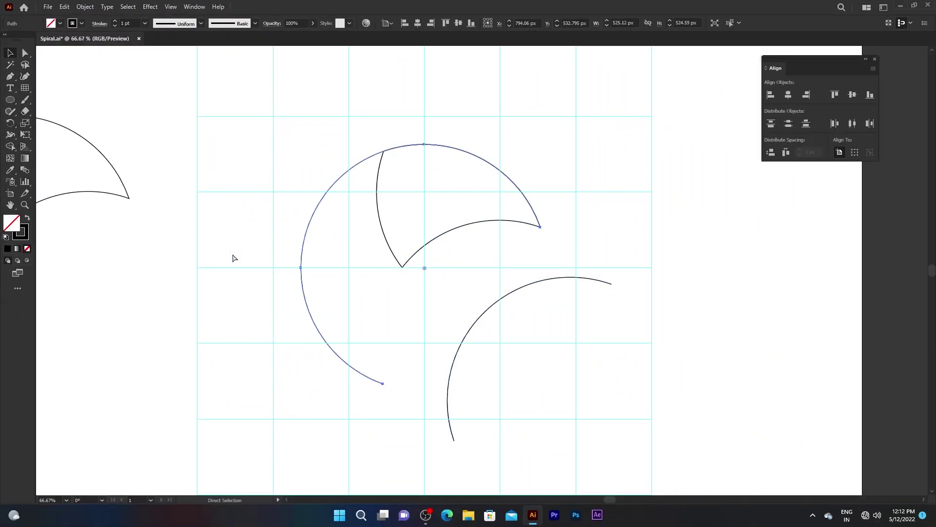
{"action": "key", "text": "ctrl+z"}
{"action": "left_click", "coordinate": [146, 259]}
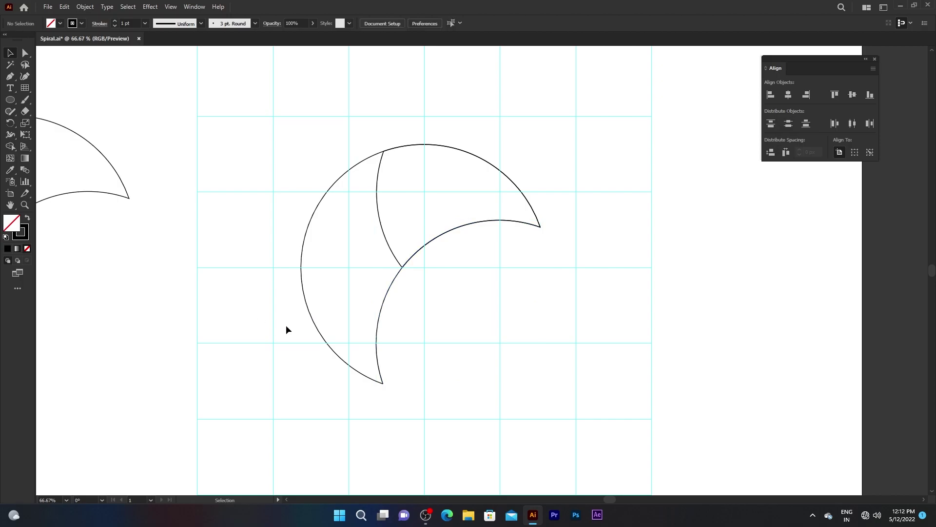
{"action": "left_click_drag", "start_coordinate": [288, 307], "coordinate": [381, 360]}
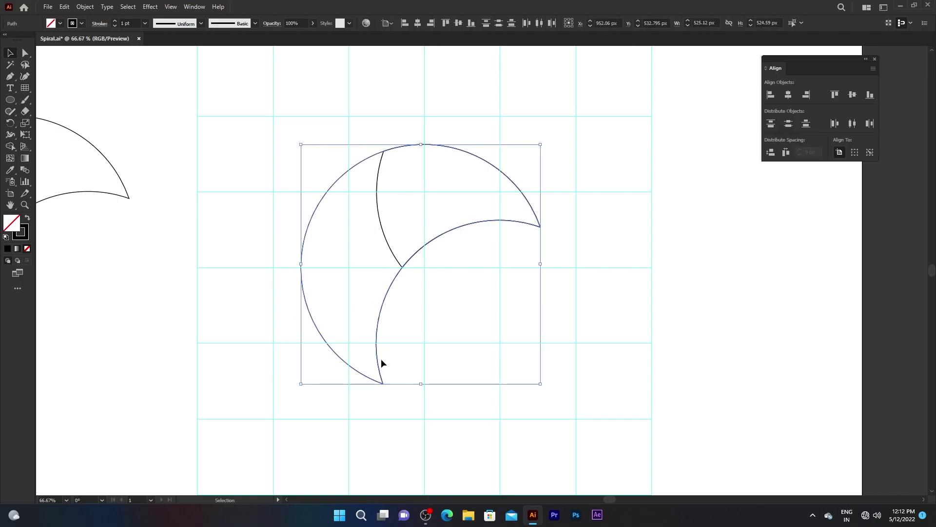
Blend the outer and inner arcs, with Blend Options set to Specified Steps, 14
{"action": "left_click", "coordinate": [86, 7]}
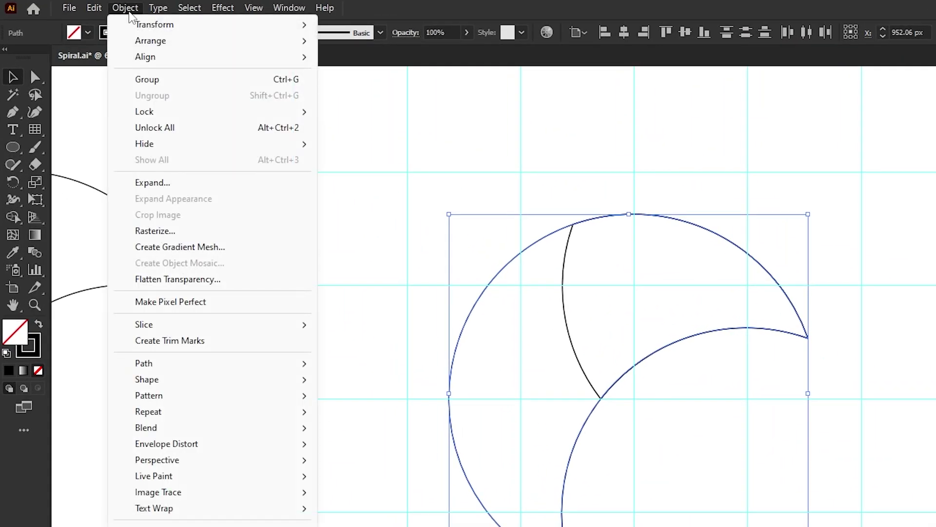
{"action": "mouse_move", "coordinate": [146, 427]}
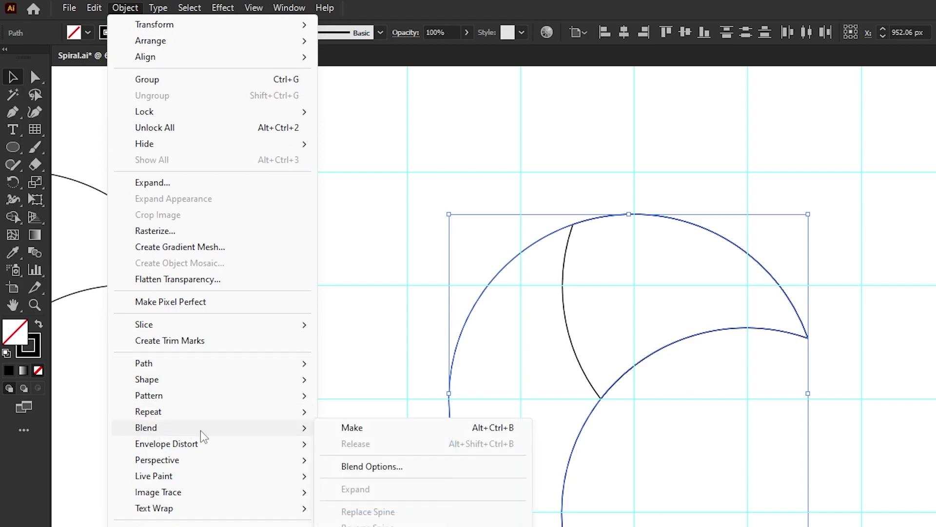
{"action": "left_click", "coordinate": [351, 427]}
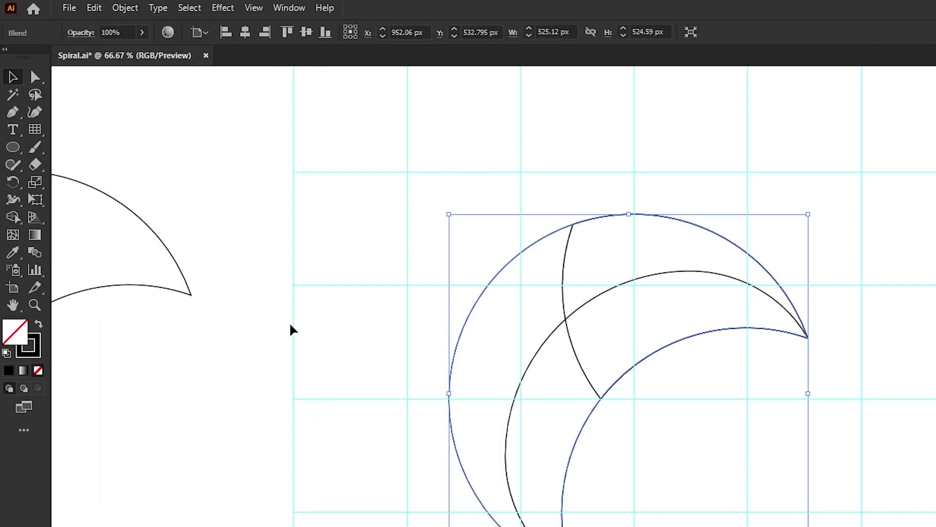
{"action": "left_click", "coordinate": [124, 8]}
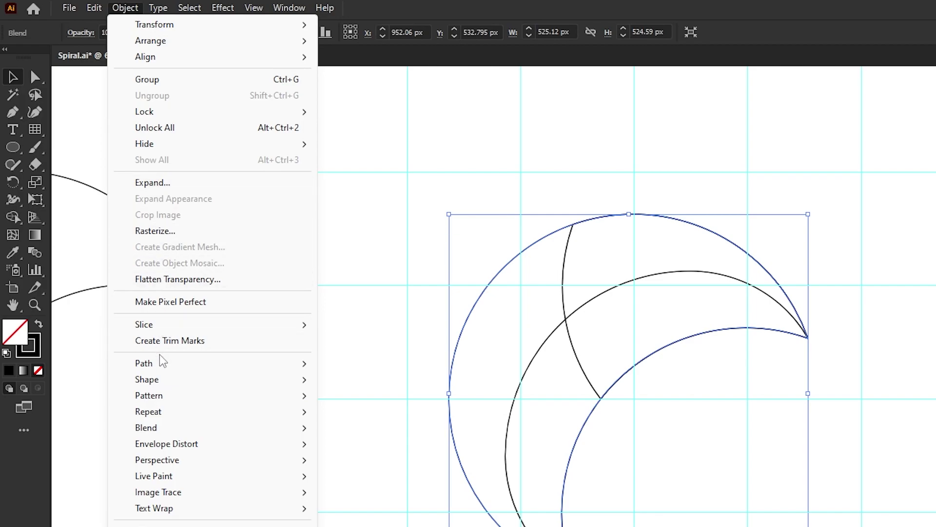
{"action": "mouse_move", "coordinate": [146, 427]}
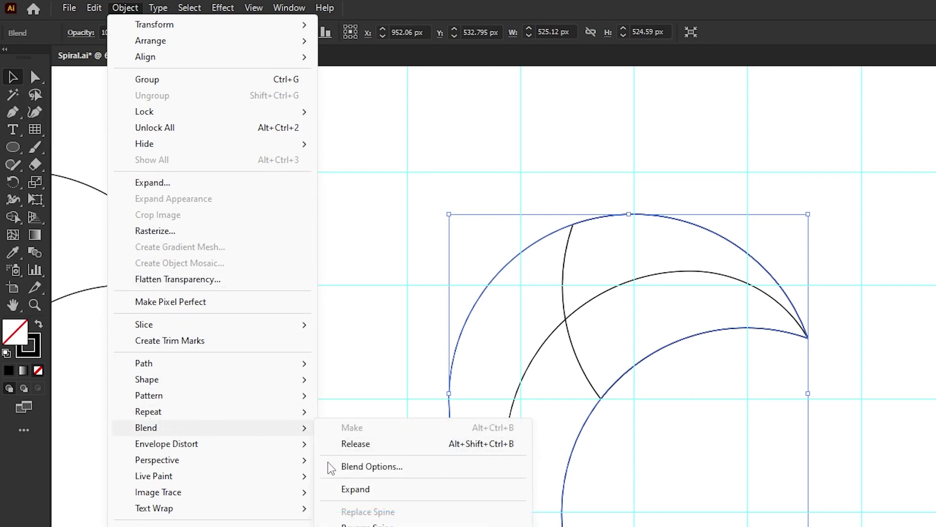
{"action": "left_click", "coordinate": [335, 467]}
{"action": "left_click", "coordinate": [338, 234]}
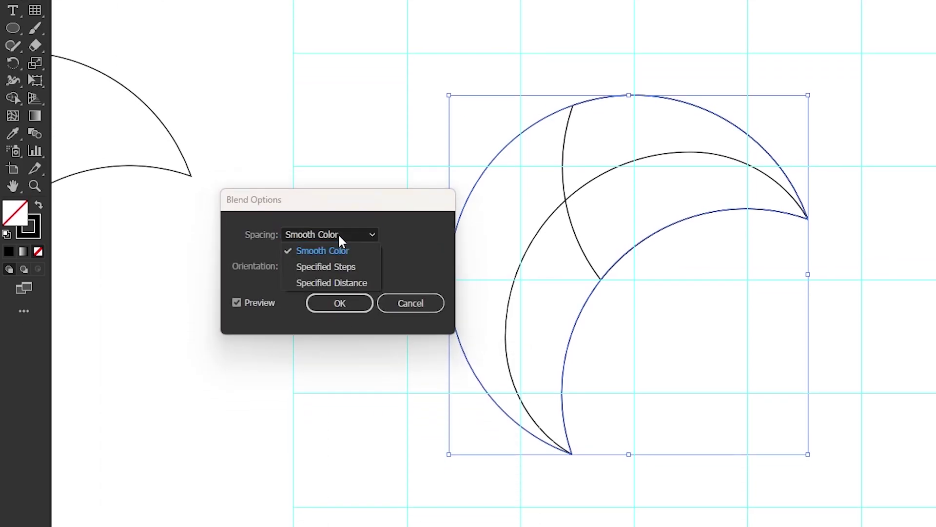
{"action": "left_click", "coordinate": [320, 267]}
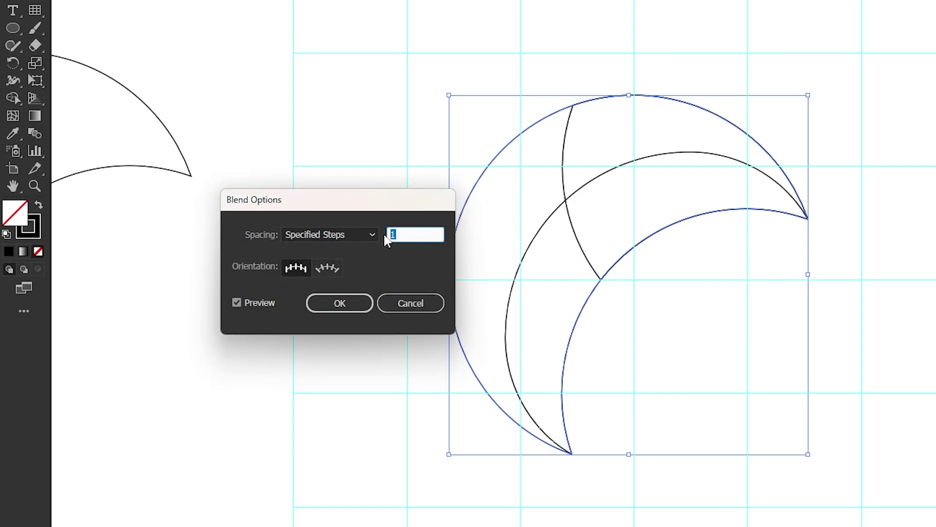
{"action": "key", "text": "Up"}
{"action": "key", "text": "Up"}
{"action": "key", "text": "Up"}
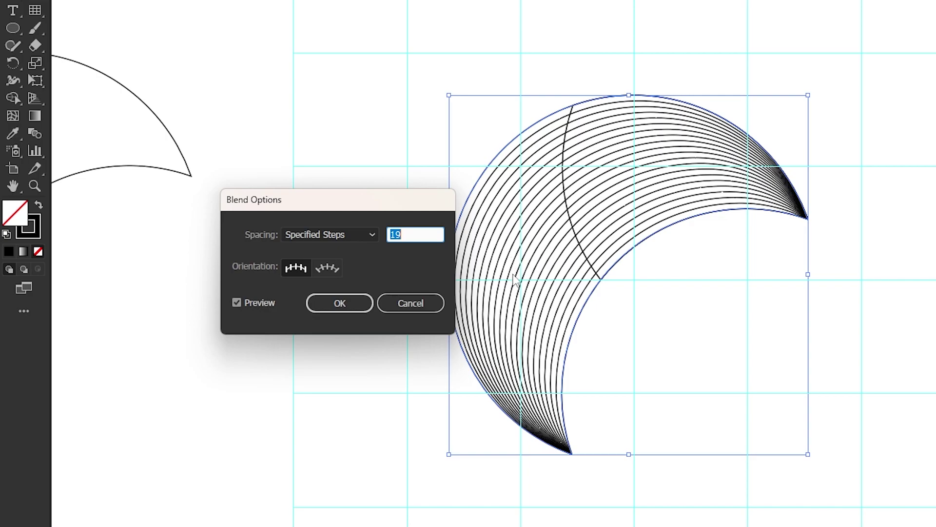
{"action": "key", "text": "Up"}
{"action": "key", "text": "Up"}
{"action": "key", "text": "Up"}
{"action": "key", "text": "Down"}
{"action": "key", "text": "Down"}
{"action": "key", "text": "Down"}
{"action": "key", "text": "Down"}
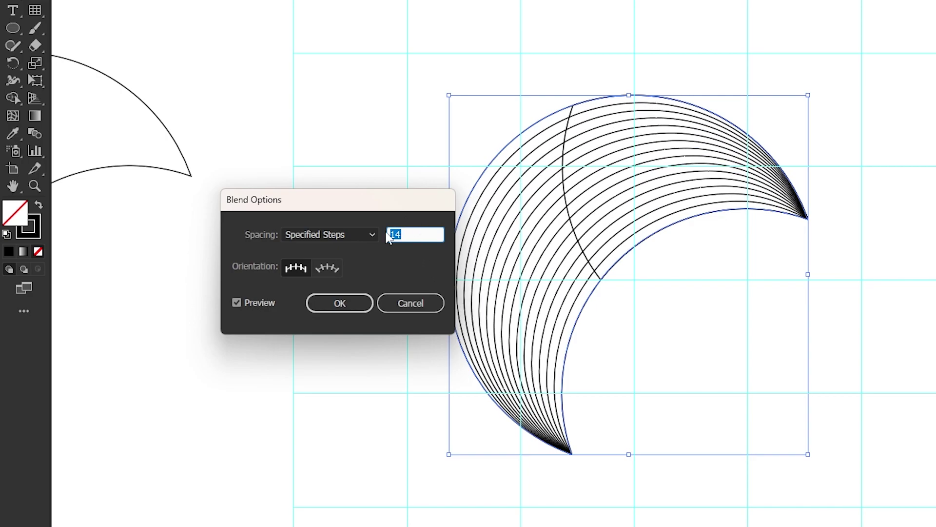
{"action": "left_click", "coordinate": [351, 305]}
{"action": "left_click", "coordinate": [395, 323]}
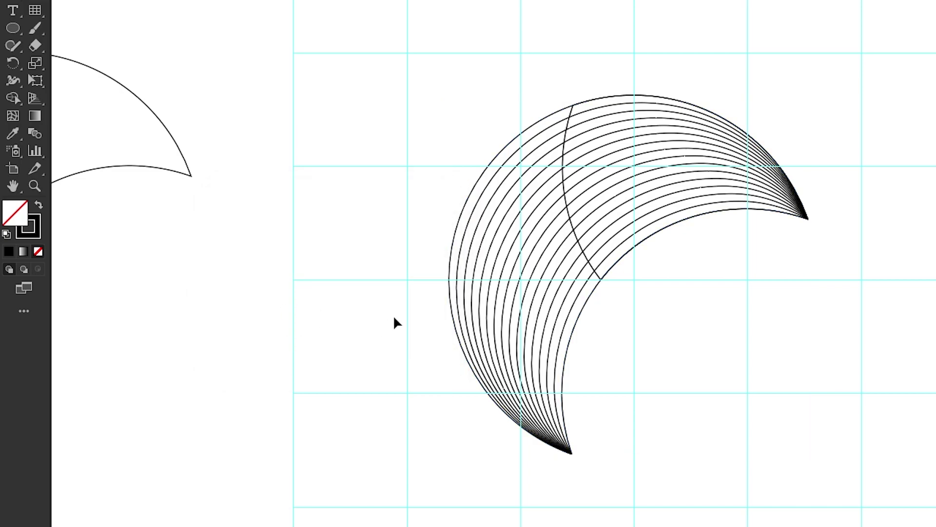
{"action": "left_click", "coordinate": [451, 265]}
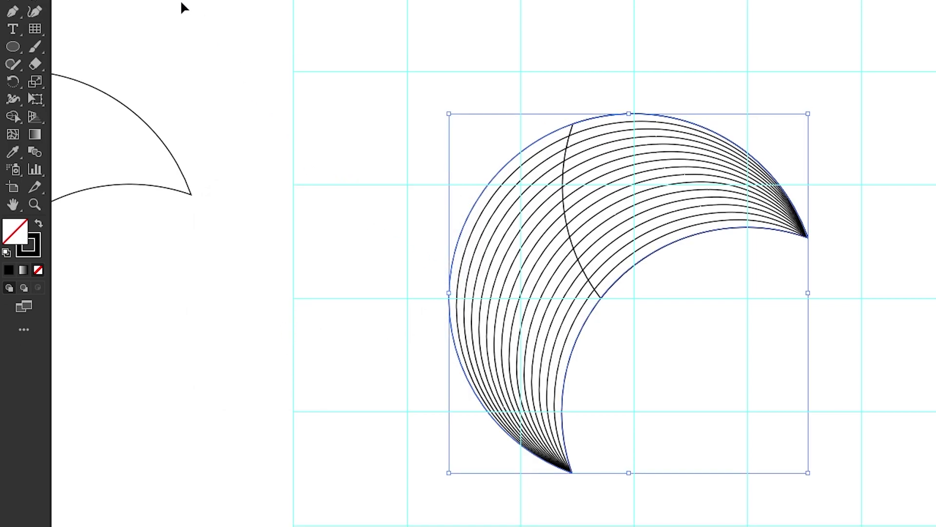
Expand the 14-step blend via Object > Expand and marquee-select the resulting crescent lines
{"action": "left_click", "coordinate": [125, 10]}
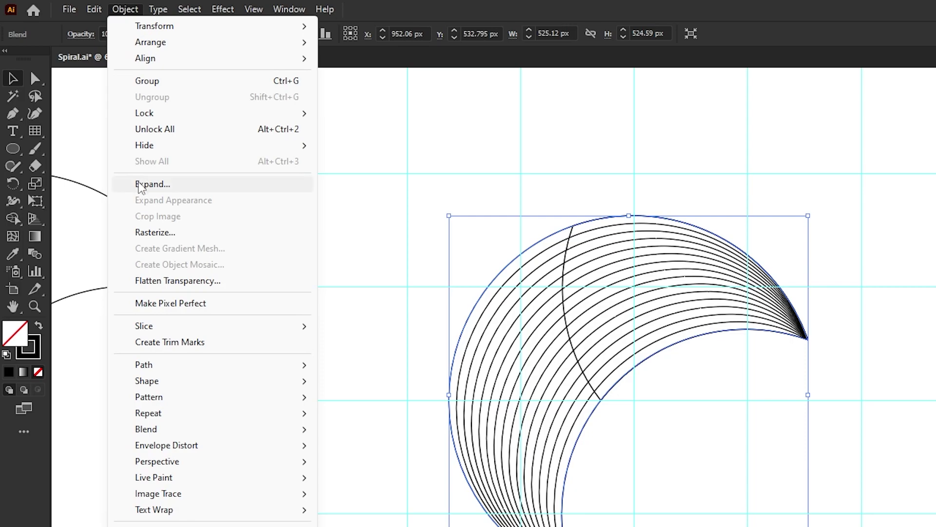
{"action": "left_click", "coordinate": [160, 186]}
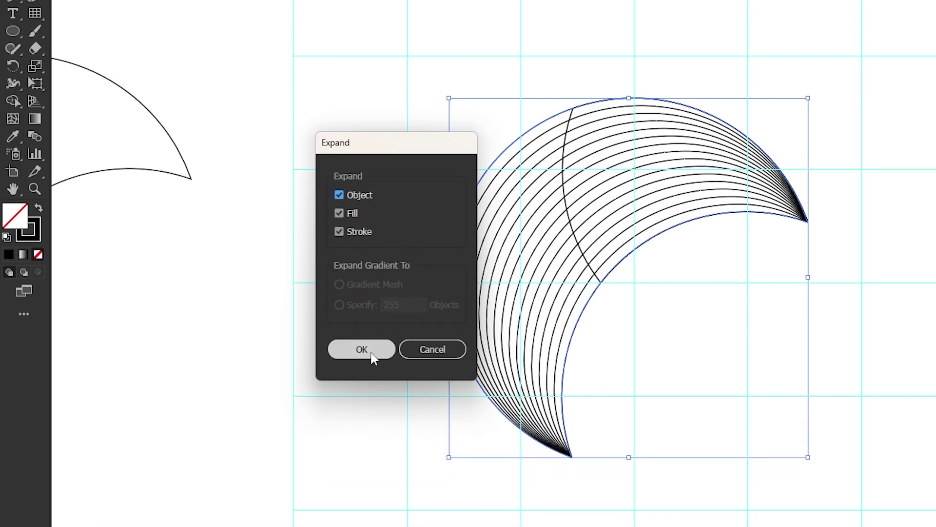
{"action": "left_click", "coordinate": [363, 349]}
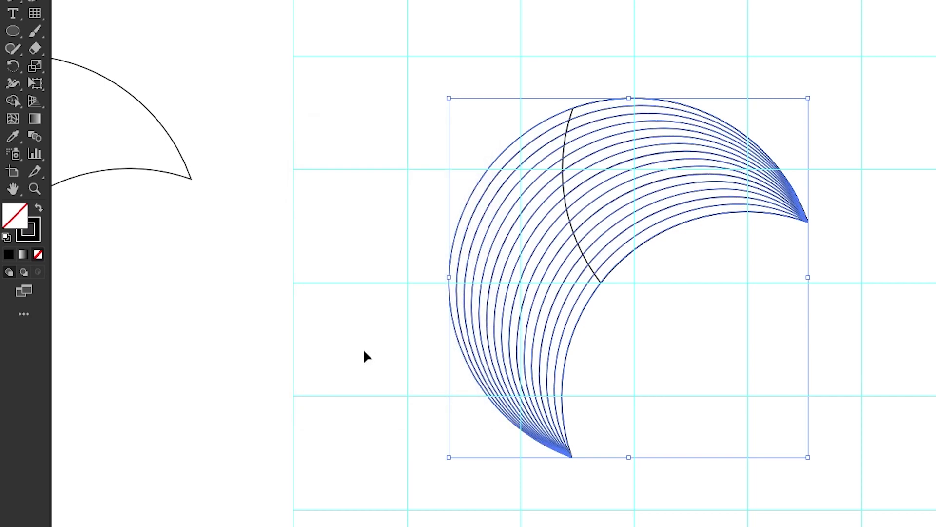
{"action": "left_click", "coordinate": [236, 295]}
{"action": "left_click_drag", "start_coordinate": [401, 117], "coordinate": [642, 364]}
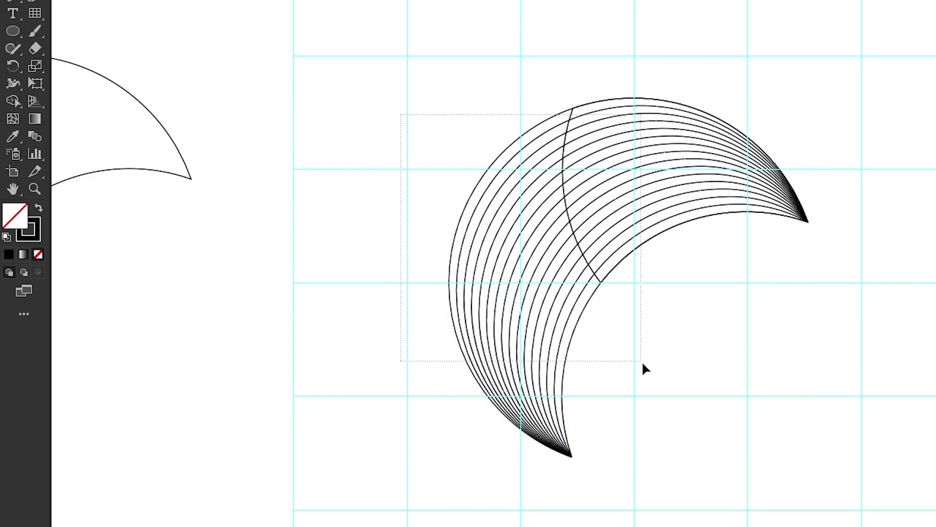
Delete the left part of the crescent lines with an Alt-drag of the Shape Builder Tool
{"action": "left_click", "coordinate": [10, 101]}
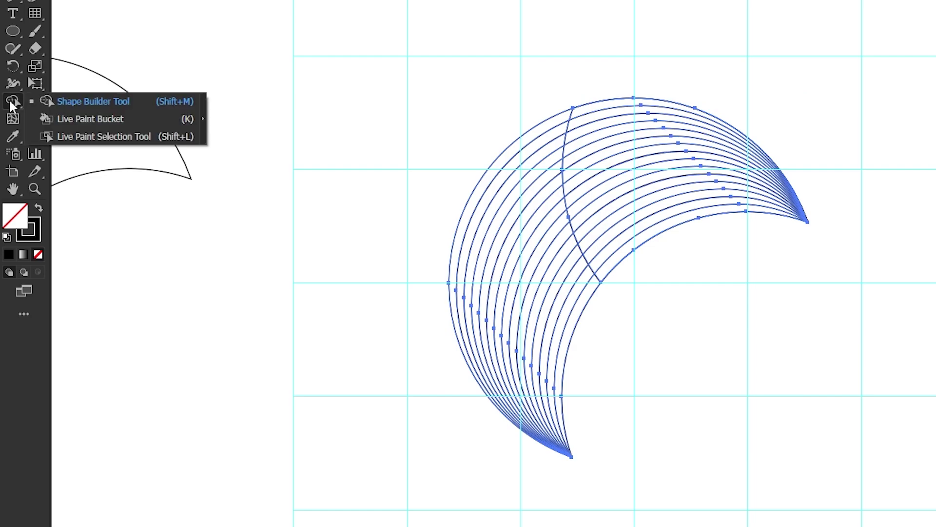
{"action": "left_click", "coordinate": [77, 102]}
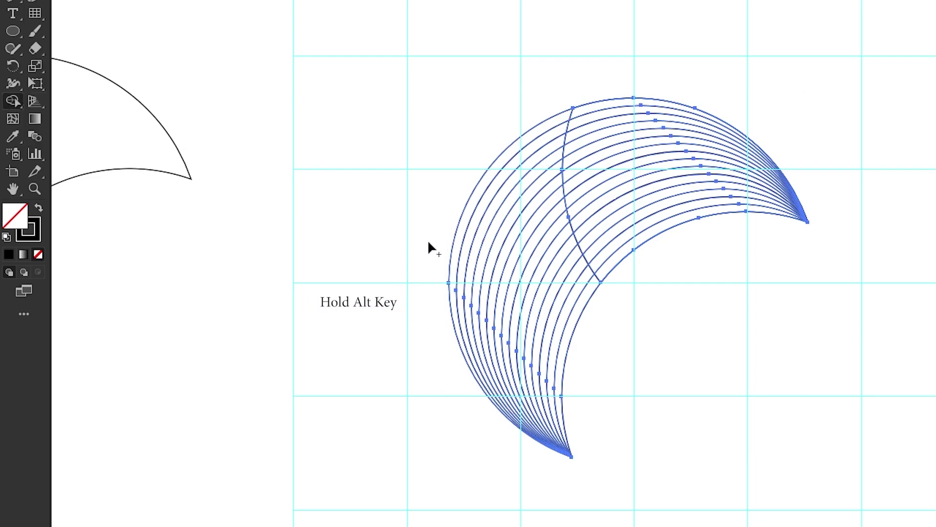
{"action": "left_click_drag", "start_coordinate": [425, 236], "coordinate": [568, 382]}
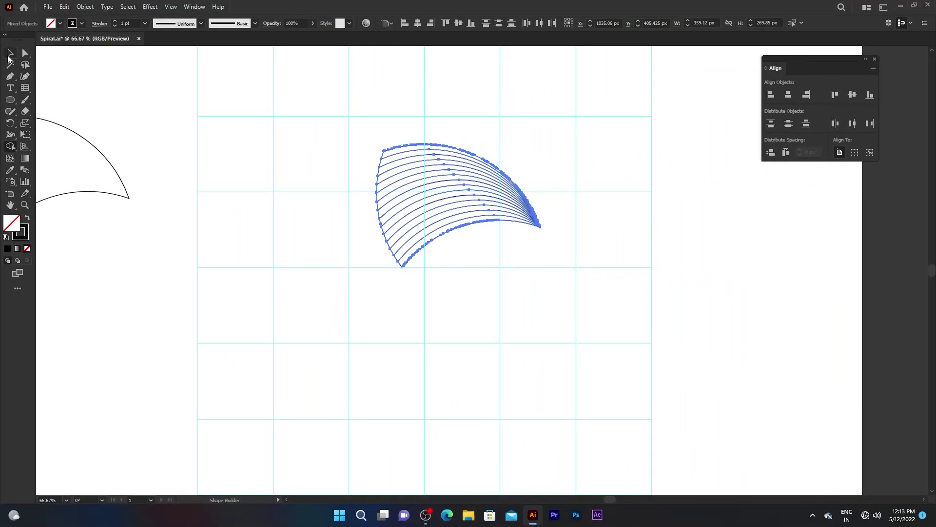
{"action": "key", "text": "v"}
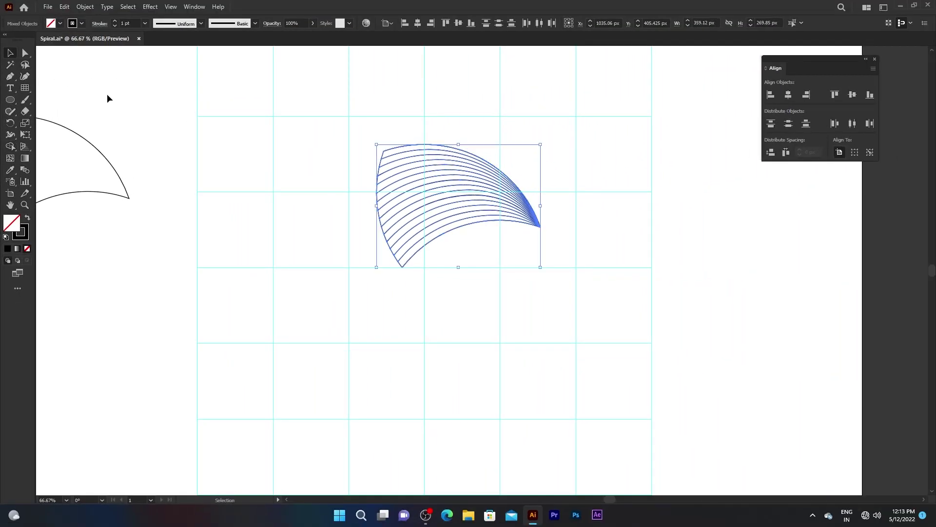
{"action": "left_click", "coordinate": [361, 169]}
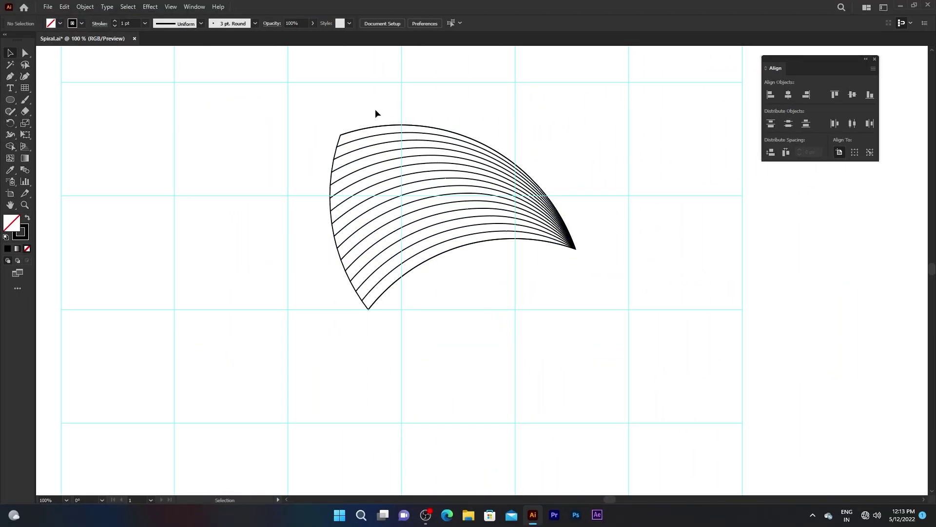
Select the whole wedge, choose the Shape Builder Tool and set the fill to black
{"action": "scroll", "coordinate": [424, 139], "scroll_direction": "up", "scroll_amount": 2}
{"action": "left_click_drag", "start_coordinate": [345, 103], "coordinate": [489, 346]}
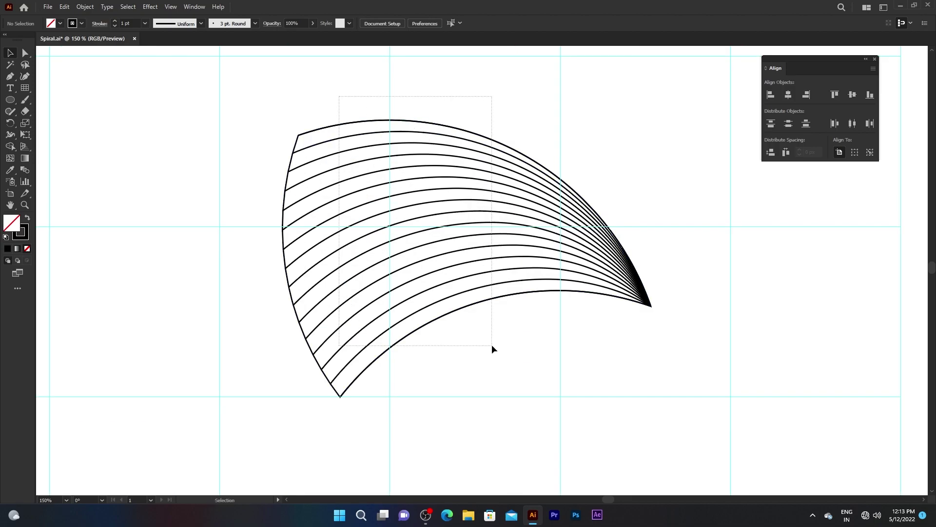
{"action": "left_click_drag", "start_coordinate": [13, 147], "coordinate": [52, 147]}
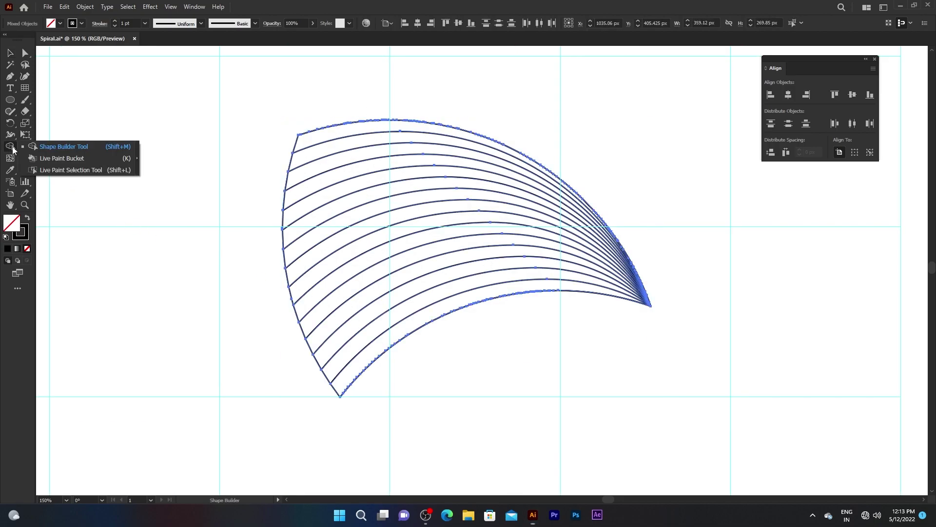
{"action": "left_click", "coordinate": [57, 147]}
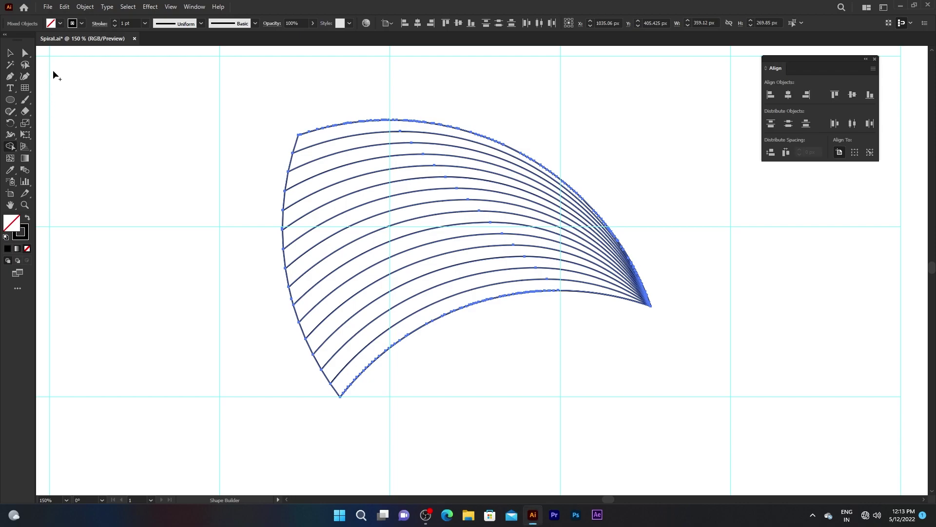
{"action": "left_click", "coordinate": [60, 25]}
{"action": "left_click", "coordinate": [28, 41]}
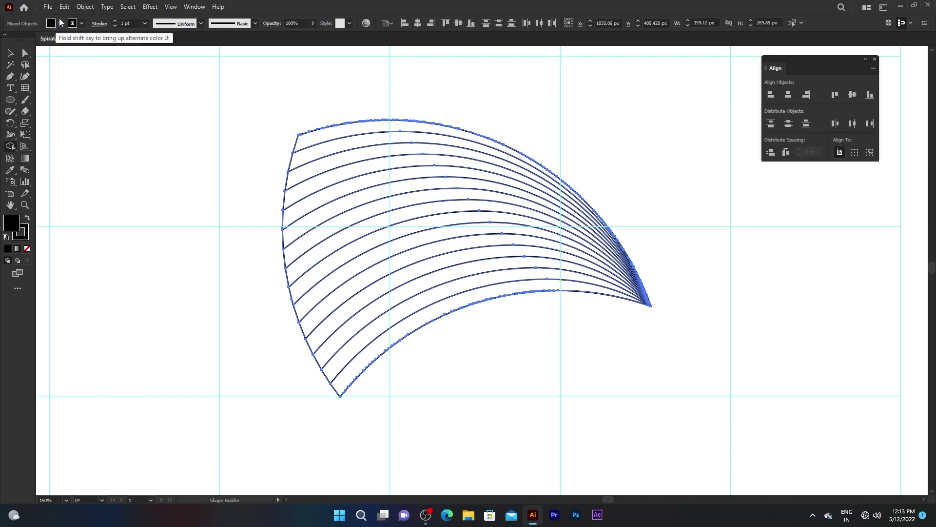
Fill nine alternating bands of the wedge black, then set the fill colour back to white
{"action": "left_click", "coordinate": [324, 136]}
{"action": "left_click", "coordinate": [328, 159]}
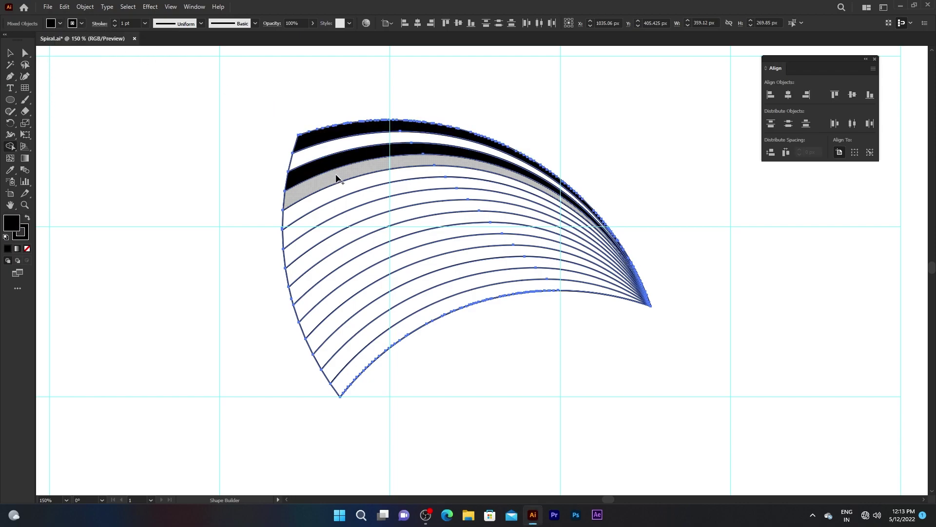
{"action": "left_click", "coordinate": [337, 178]}
{"action": "left_click", "coordinate": [341, 199]}
{"action": "left_click", "coordinate": [349, 225]}
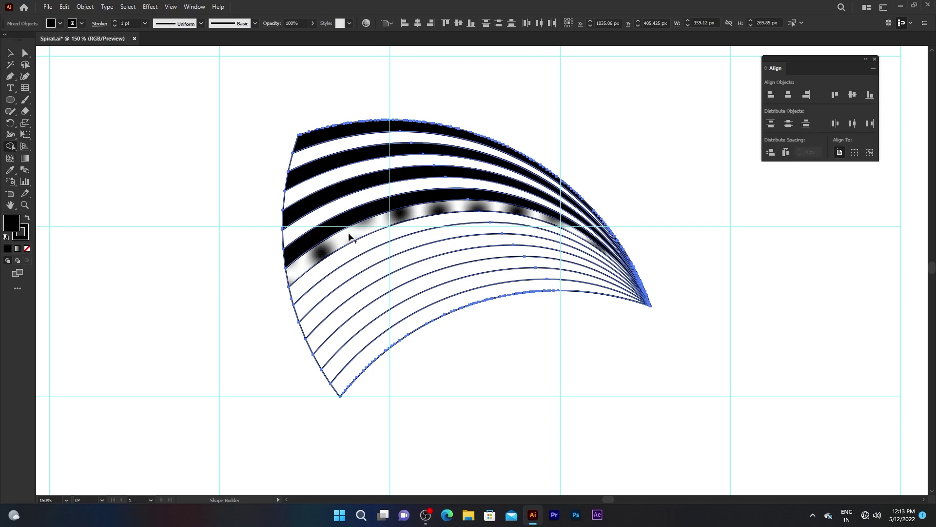
{"action": "left_click", "coordinate": [356, 260]}
{"action": "left_click", "coordinate": [363, 283]}
{"action": "left_click", "coordinate": [372, 307]}
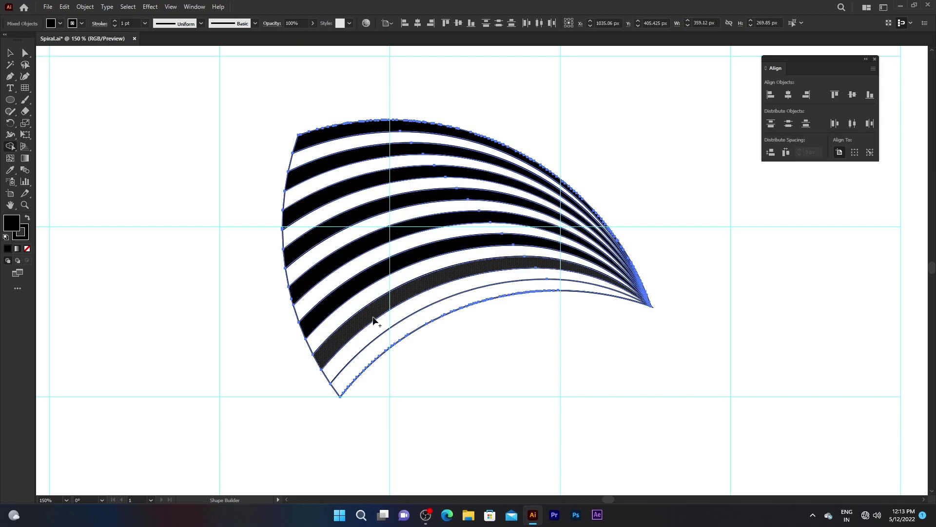
{"action": "left_click", "coordinate": [379, 349]}
{"action": "left_click", "coordinate": [60, 24]}
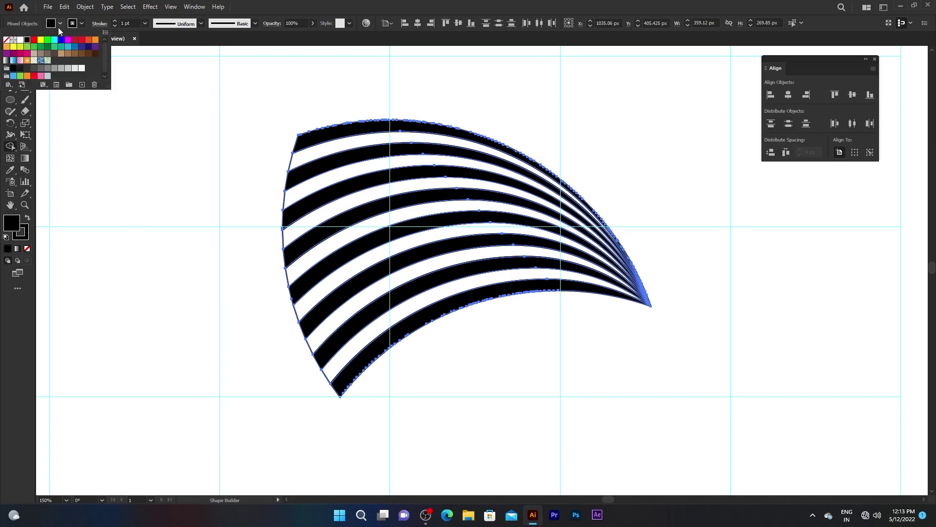
{"action": "left_click", "coordinate": [22, 42]}
{"action": "left_click", "coordinate": [68, 24]}
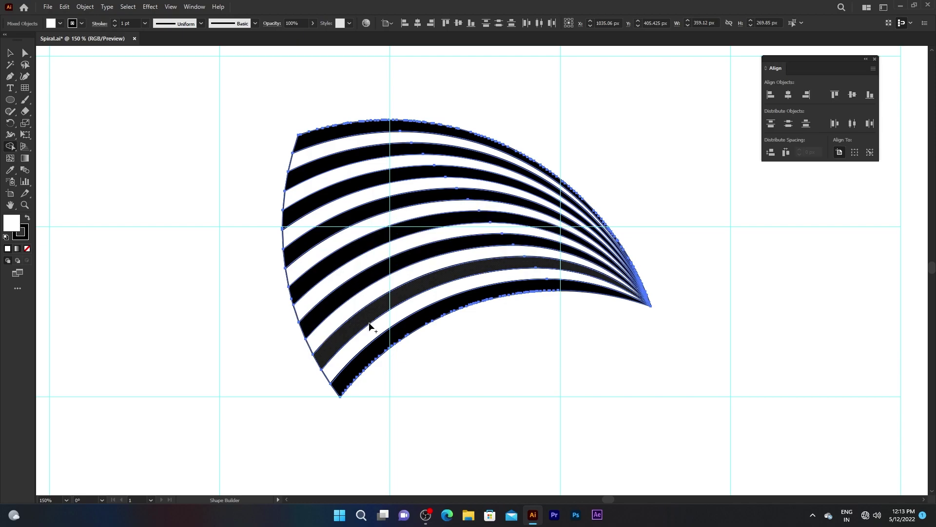
Drag the plain curved outline shape from the left onto the striped wedge
{"action": "left_click", "coordinate": [11, 54]}
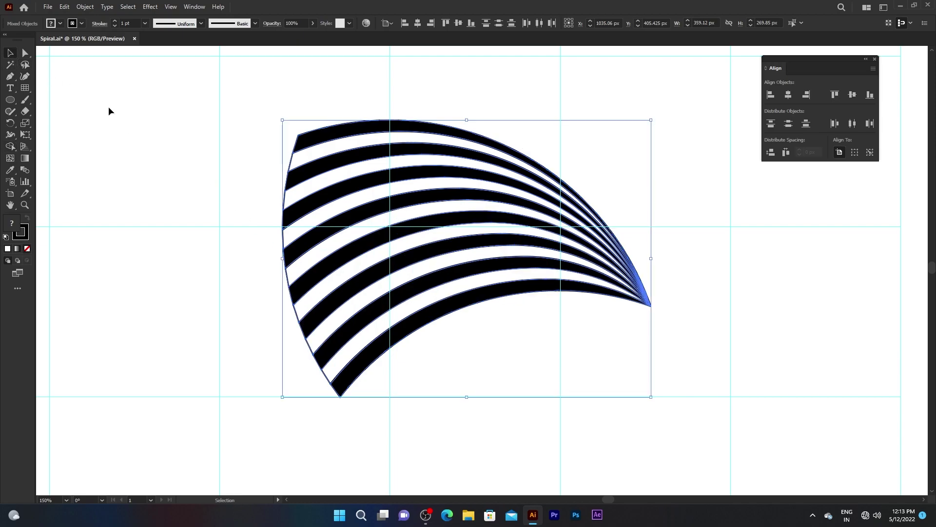
{"action": "left_click", "coordinate": [108, 106]}
{"action": "key", "text": "ctrl+alt"}
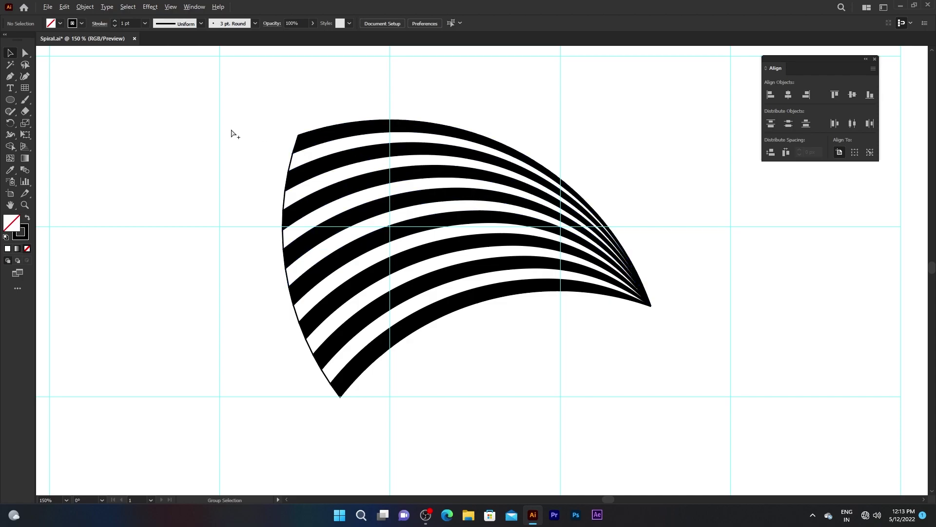
{"action": "scroll", "coordinate": [233, 135], "scroll_direction": "down", "scroll_amount": 2}
{"action": "left_click_drag", "start_coordinate": [190, 136], "coordinate": [237, 149]}
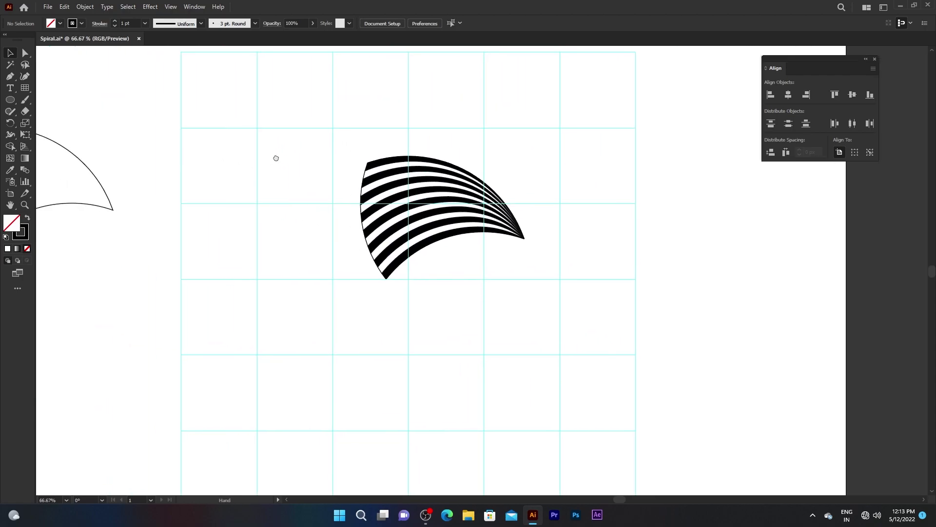
{"action": "left_click_drag", "start_coordinate": [99, 154], "coordinate": [503, 184]}
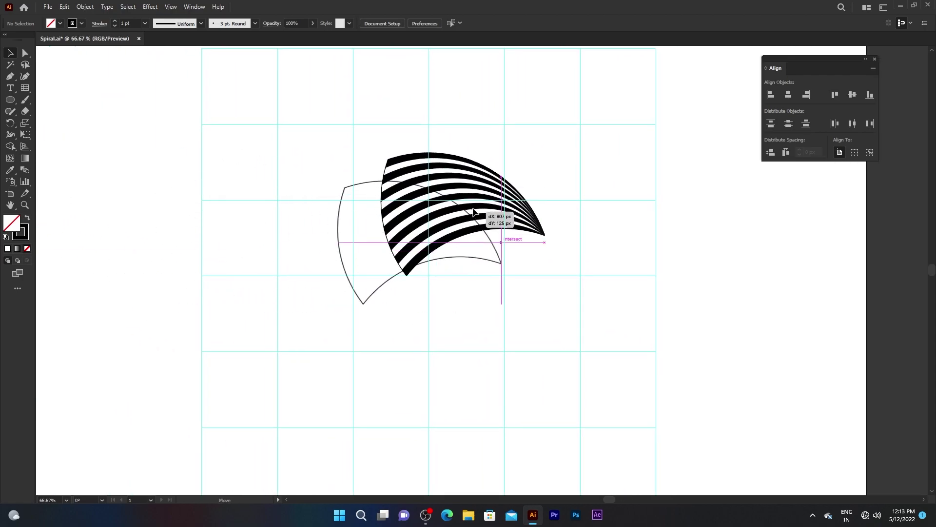
Fill the outline shape white and nudge it right to cover the stripes
{"action": "scroll", "coordinate": [502, 184], "scroll_direction": "up", "scroll_amount": 1}
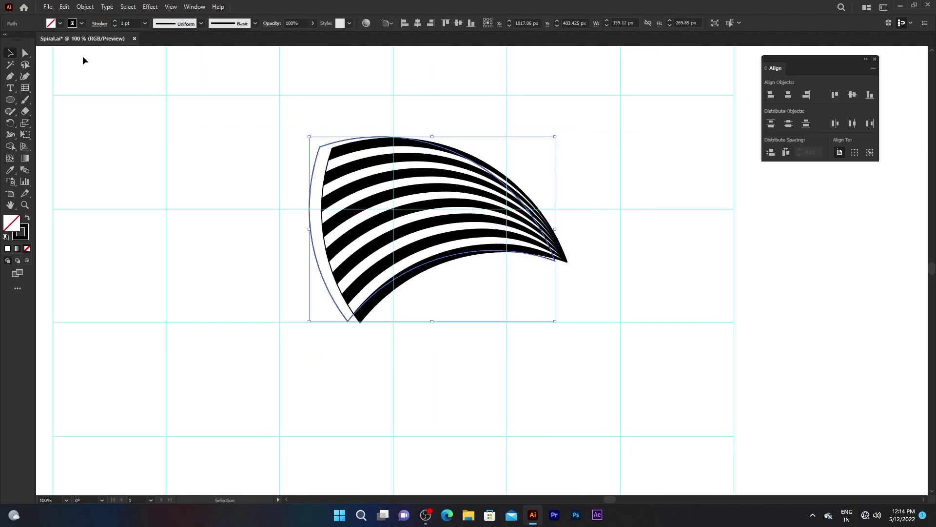
{"action": "left_click", "coordinate": [59, 26]}
{"action": "left_click", "coordinate": [20, 40]}
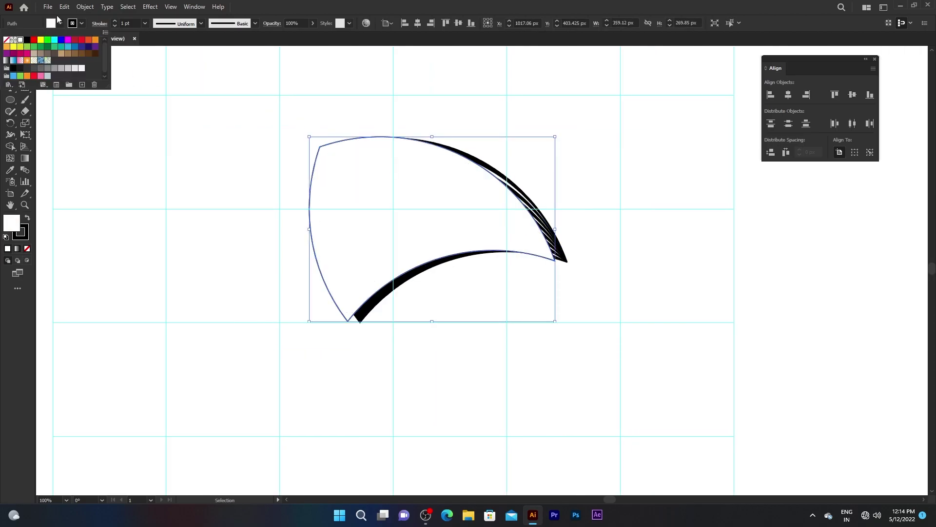
{"action": "scroll", "coordinate": [551, 209], "scroll_direction": "up", "scroll_amount": 2}
{"action": "left_click_drag", "start_coordinate": [464, 206], "coordinate": [484, 207]}
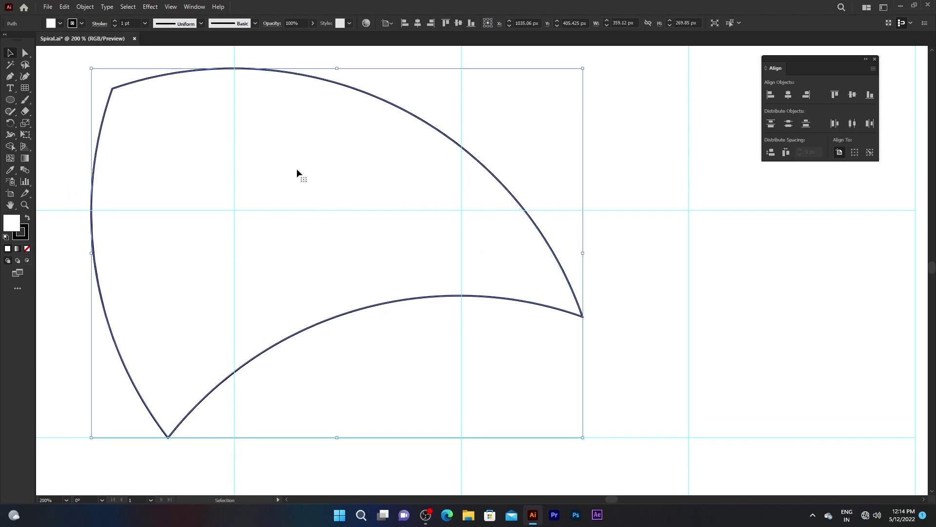
{"action": "scroll", "coordinate": [297, 146], "scroll_direction": "down", "scroll_amount": 1}
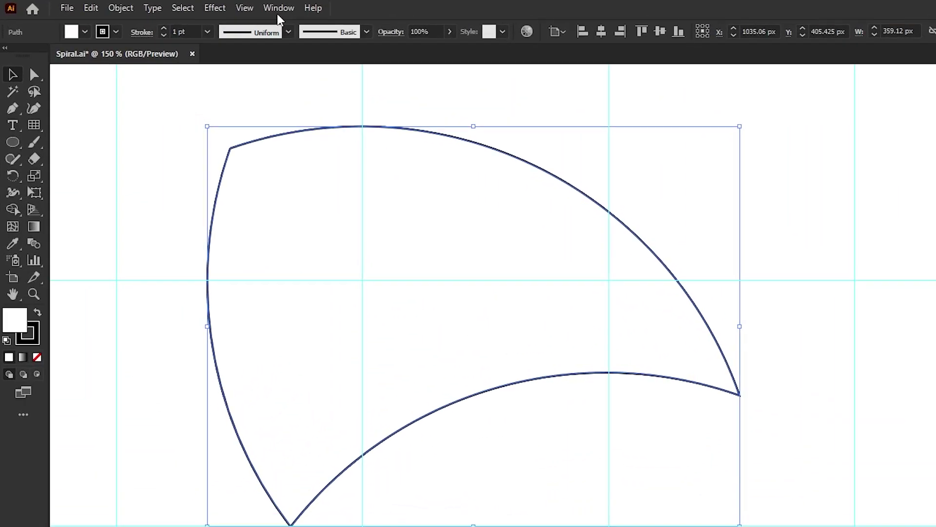
Apply the White, Black gradient to the shape and set the white stop's opacity to 0%
{"action": "left_click", "coordinate": [194, 8]}
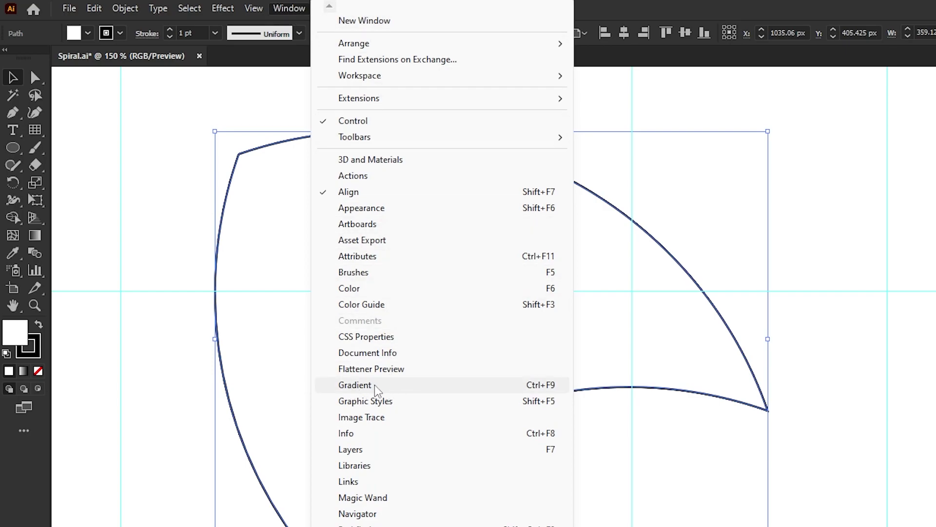
{"action": "left_click", "coordinate": [354, 384]}
{"action": "left_click_drag", "start_coordinate": [856, 169], "coordinate": [627, 146]}
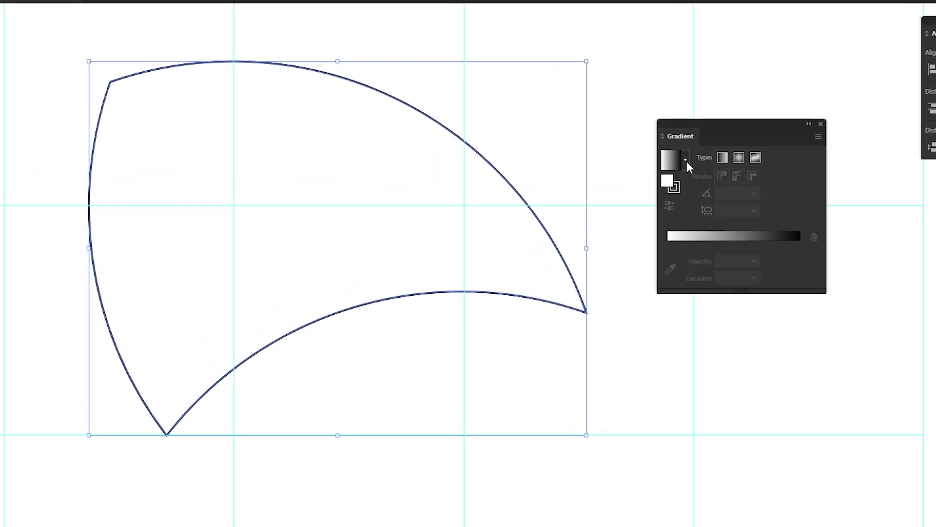
{"action": "left_click", "coordinate": [591, 168]}
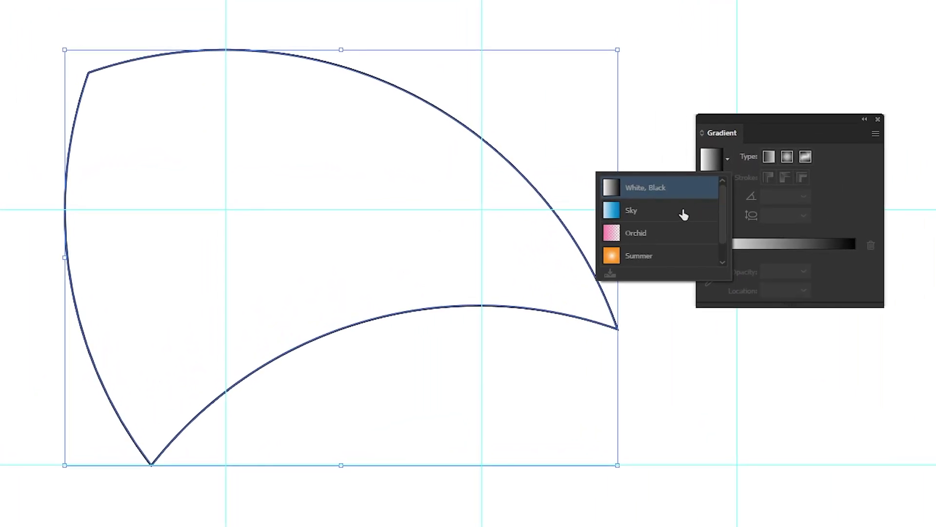
{"action": "left_click", "coordinate": [633, 191]}
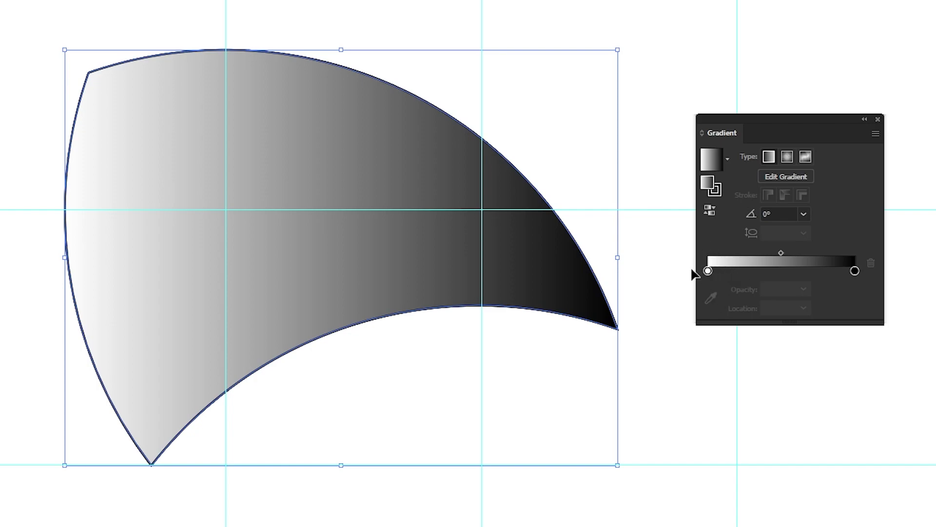
{"action": "left_click", "coordinate": [708, 271]}
{"action": "left_click", "coordinate": [803, 289]}
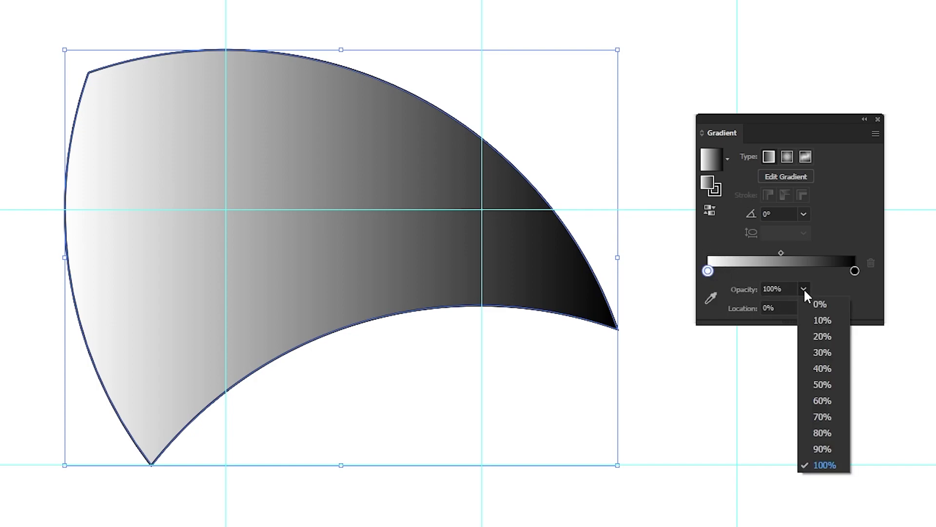
{"action": "left_click", "coordinate": [820, 305]}
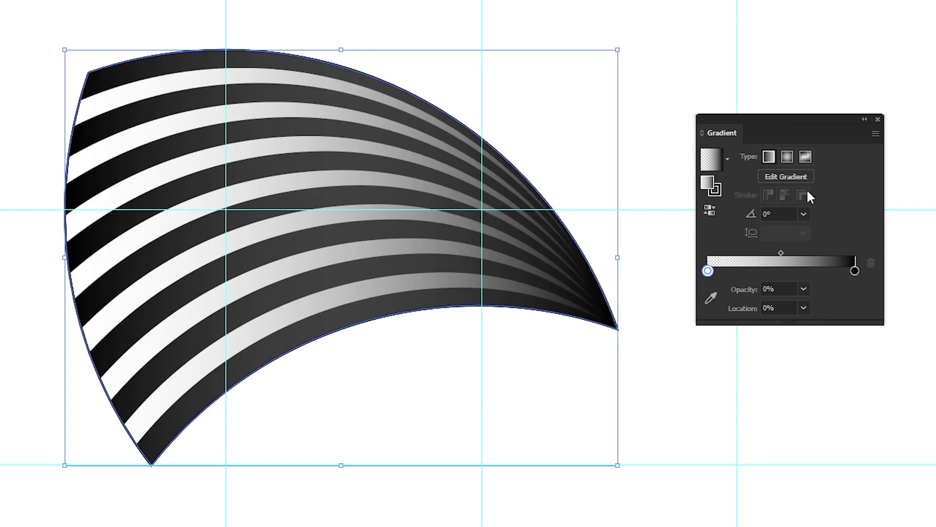
Make the gradient radial and drag it diagonally across the shape, shifting its midpoint right
{"action": "left_click", "coordinate": [786, 163]}
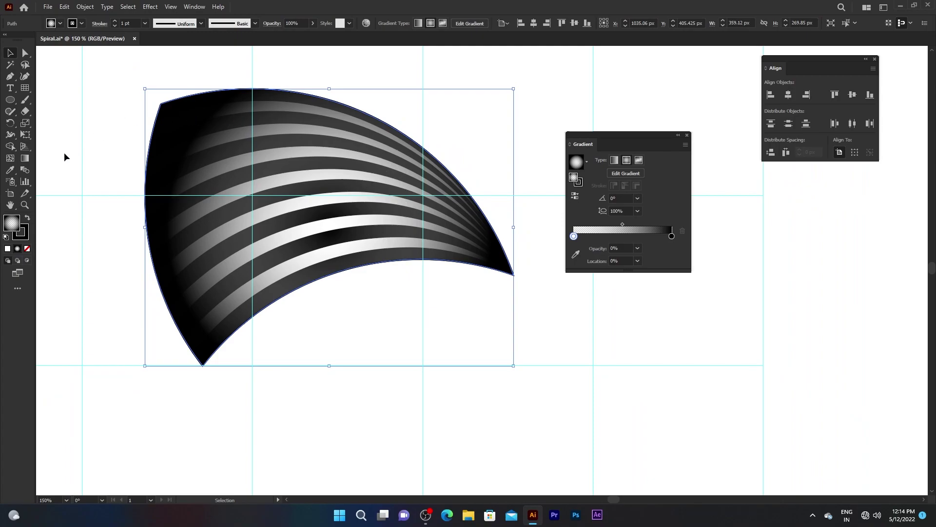
{"action": "left_click", "coordinate": [25, 161]}
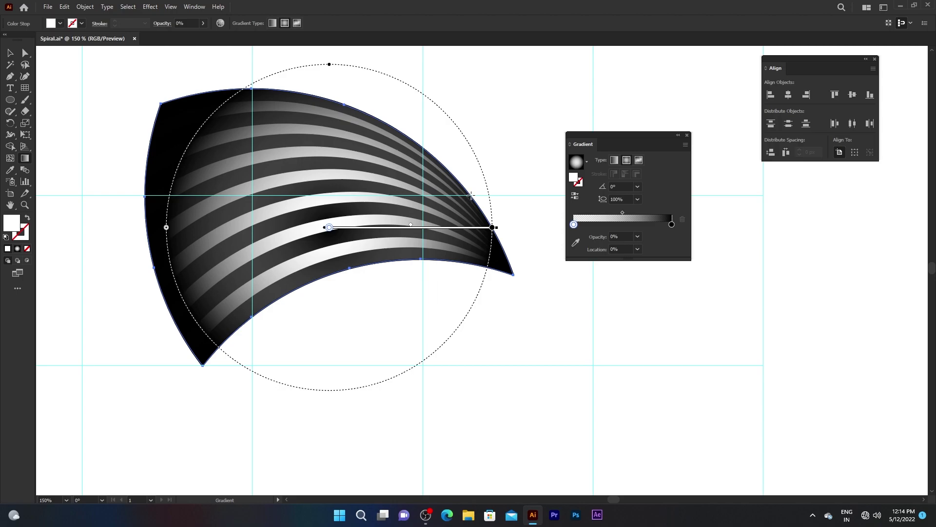
{"action": "mouse_move", "coordinate": [471, 196]}
{"action": "left_mouse_down"}
{"action": "mouse_move", "coordinate": [185, 338]}
{"action": "mouse_move", "coordinate": [199, 357]}
{"action": "mouse_move", "coordinate": [174, 328]}
{"action": "mouse_move", "coordinate": [159, 281]}
{"action": "left_mouse_up"}
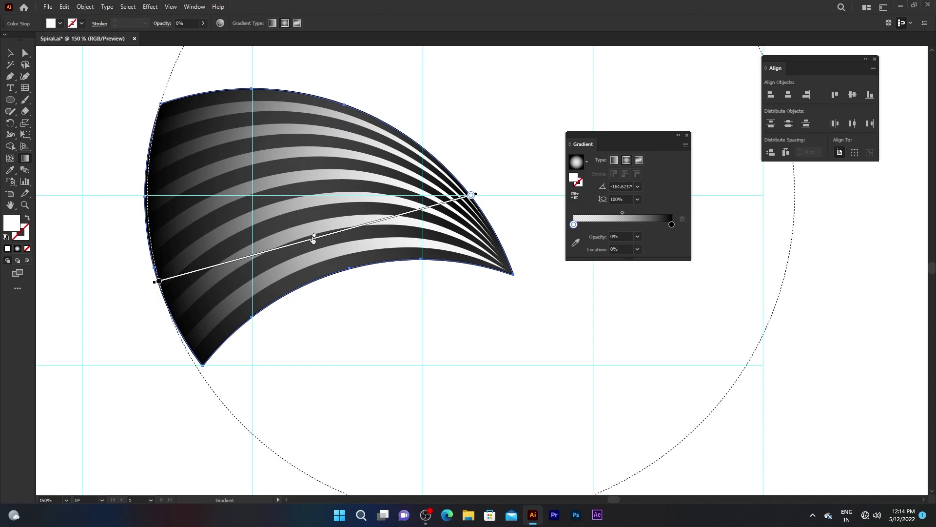
{"action": "left_click_drag", "start_coordinate": [321, 238], "coordinate": [325, 237]}
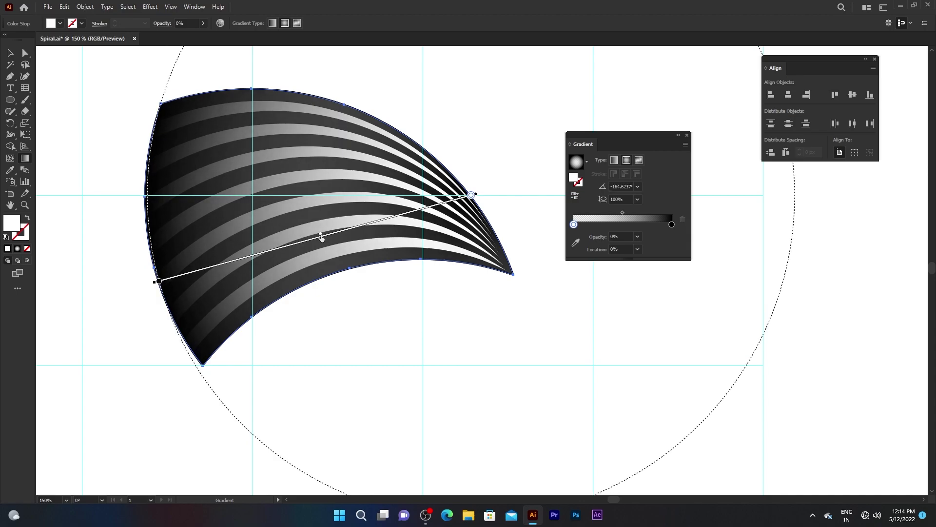
{"action": "left_click", "coordinate": [11, 54]}
{"action": "left_click", "coordinate": [62, 96]}
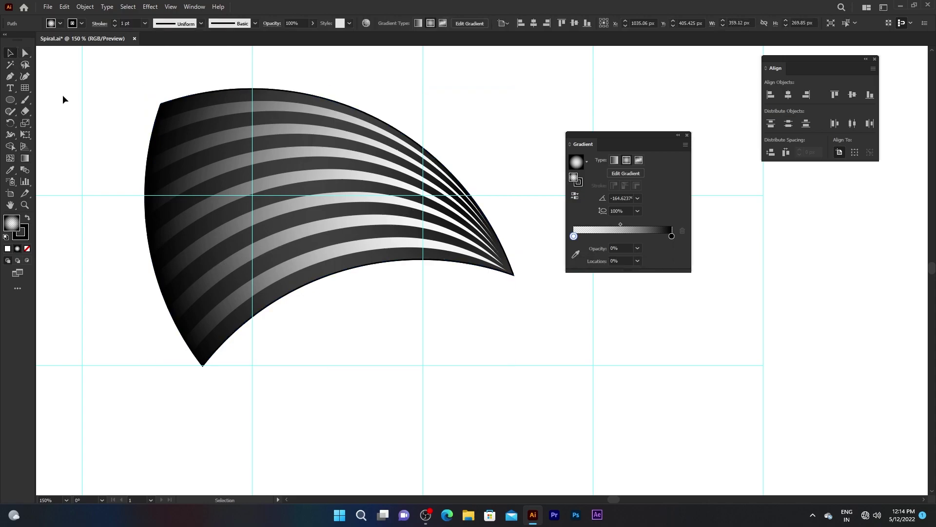
{"action": "left_click", "coordinate": [288, 165]}
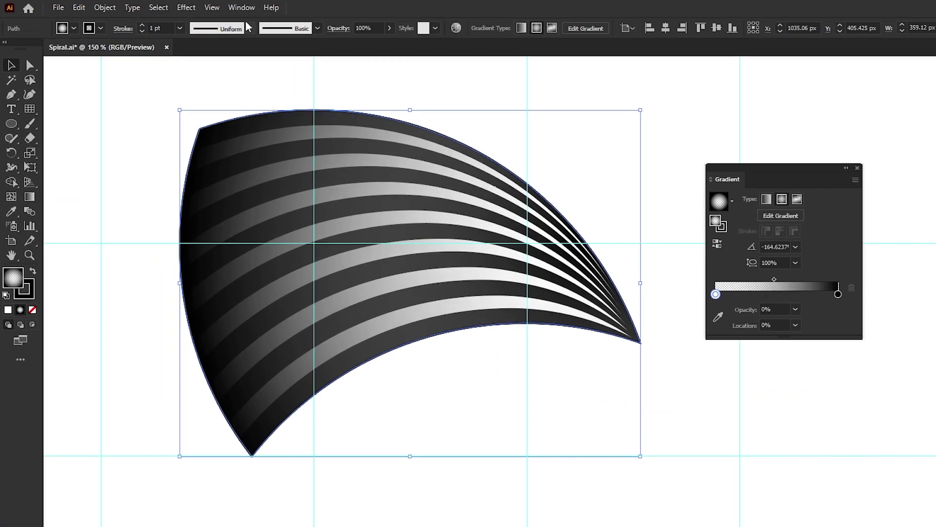
{"action": "left_click", "coordinate": [195, 7]}
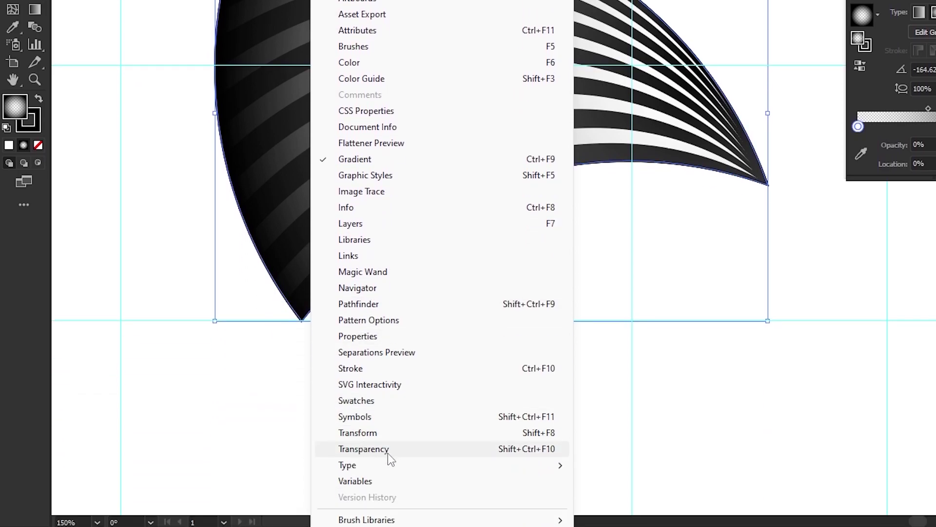
Set the striped shape's blend mode to Multiply in the Transparency panel, rearranging the panels
{"action": "left_click", "coordinate": [391, 452]}
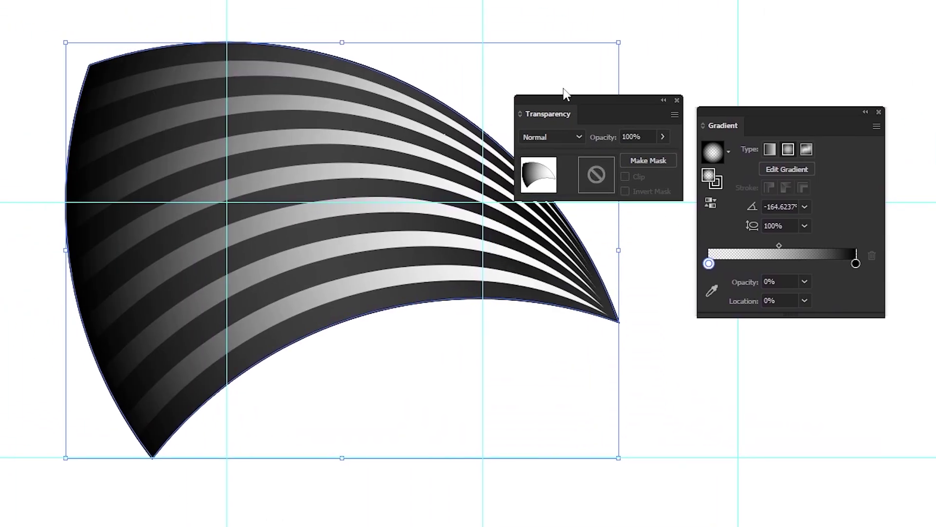
{"action": "left_click_drag", "start_coordinate": [559, 96], "coordinate": [561, 40]}
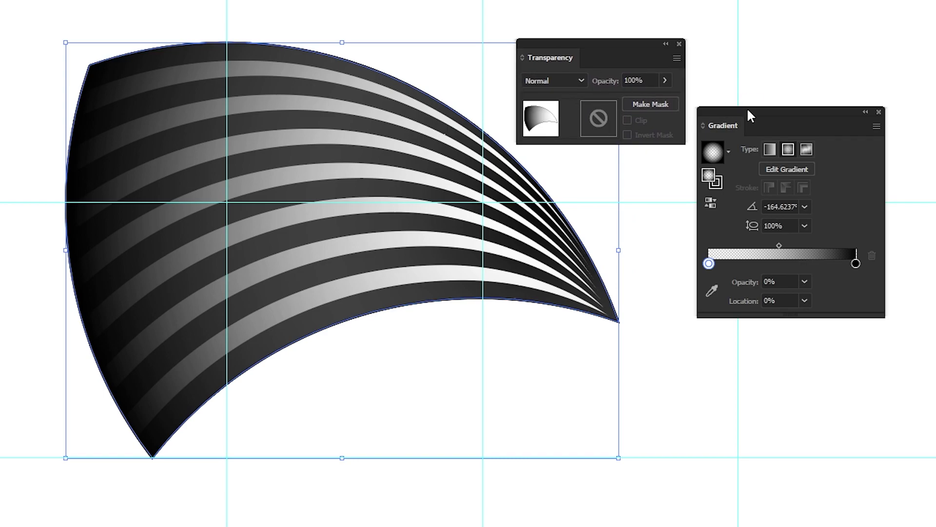
{"action": "left_click_drag", "start_coordinate": [749, 115], "coordinate": [815, 132]}
{"action": "left_click_drag", "start_coordinate": [602, 45], "coordinate": [631, 47]}
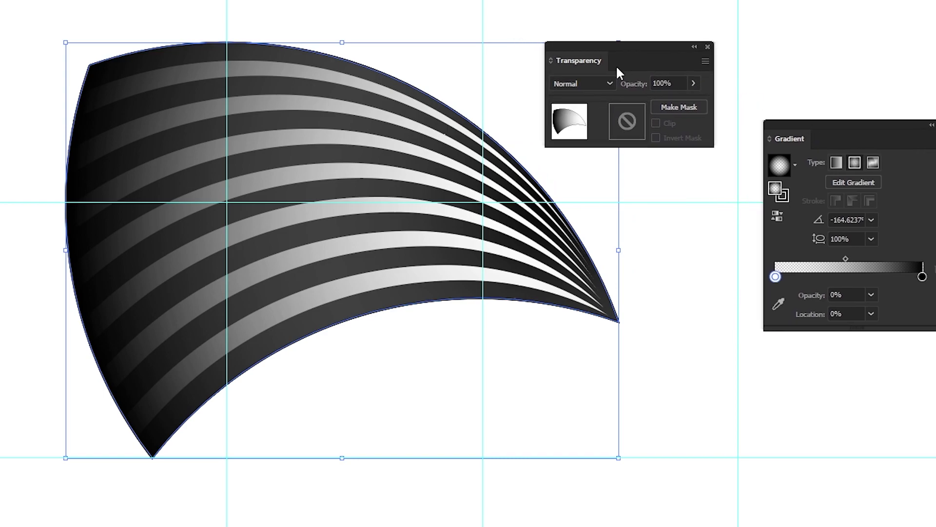
{"action": "left_click", "coordinate": [585, 83]}
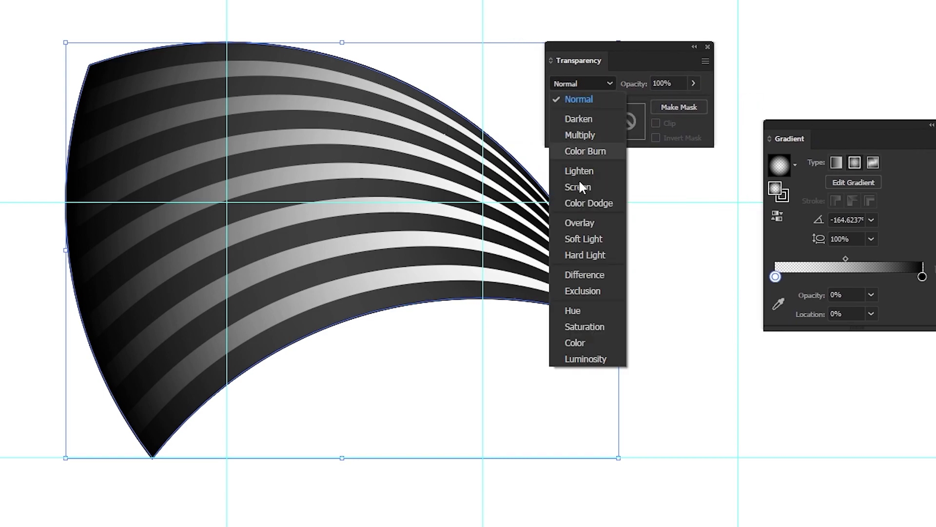
{"action": "left_click", "coordinate": [588, 135]}
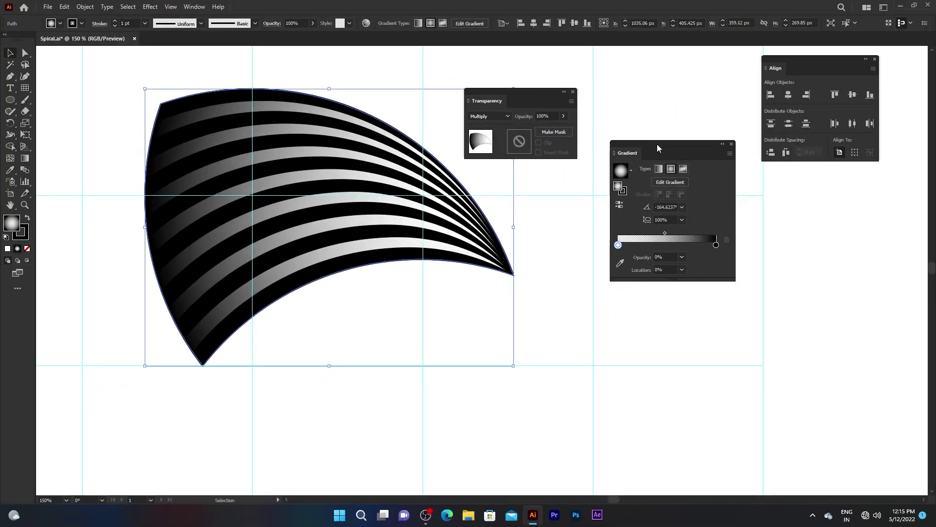
{"action": "left_click_drag", "start_coordinate": [657, 144], "coordinate": [799, 187]}
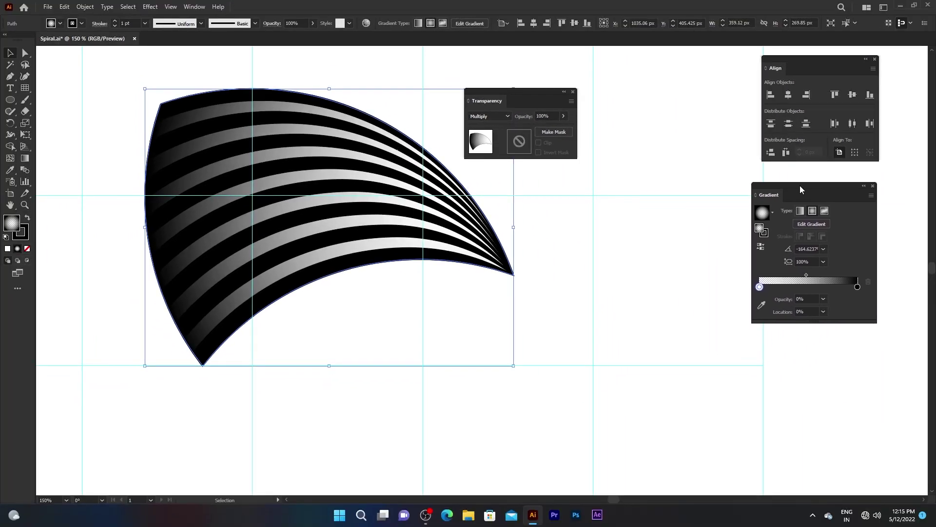
{"action": "left_click_drag", "start_coordinate": [537, 91], "coordinate": [849, 336]}
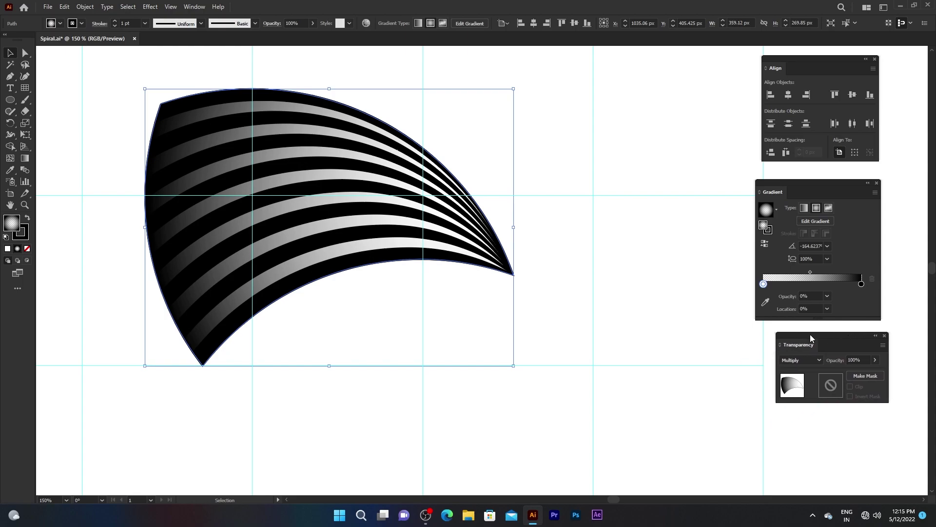
{"action": "left_click", "coordinate": [647, 257]}
{"action": "scroll", "coordinate": [529, 152], "scroll_direction": "down", "scroll_amount": 2}
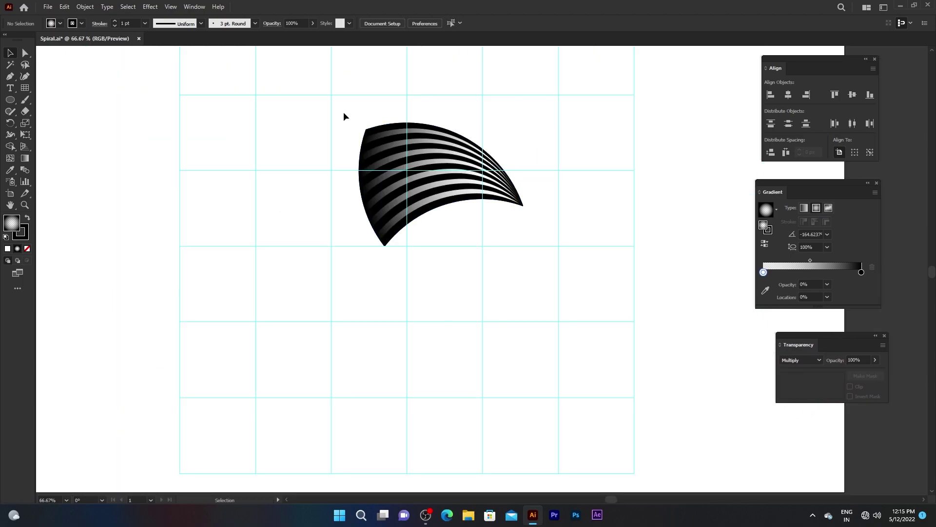
Group all the parts of the striped wedge into one group
{"action": "mouse_move", "coordinate": [343, 113]}
{"action": "left_mouse_down"}
{"action": "mouse_move", "coordinate": [429, 211]}
{"action": "mouse_move", "coordinate": [464, 220]}
{"action": "left_mouse_up"}
{"action": "right_click", "coordinate": [436, 149]}
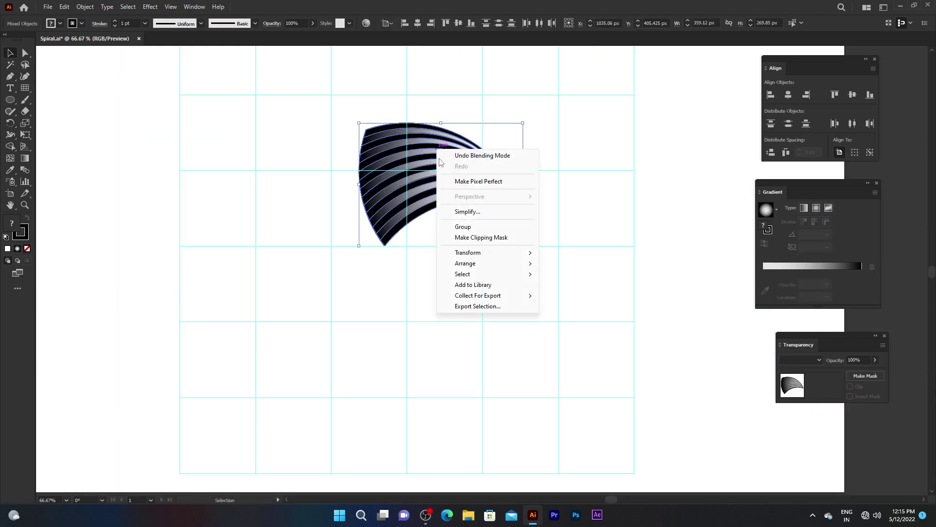
{"action": "left_click", "coordinate": [462, 226]}
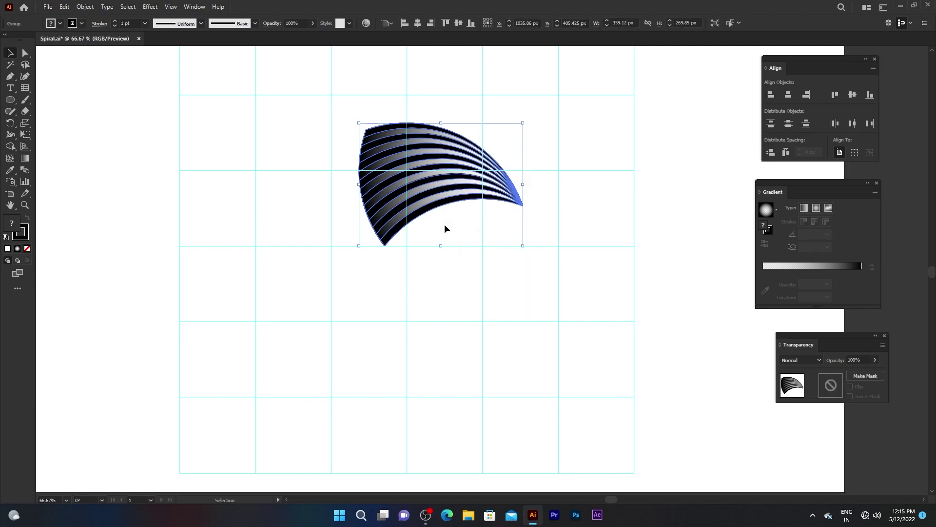
Make three 90° rotated copies around the guide intersection to complete the striped circle
{"action": "left_click_drag", "start_coordinate": [13, 128], "coordinate": [51, 128]}
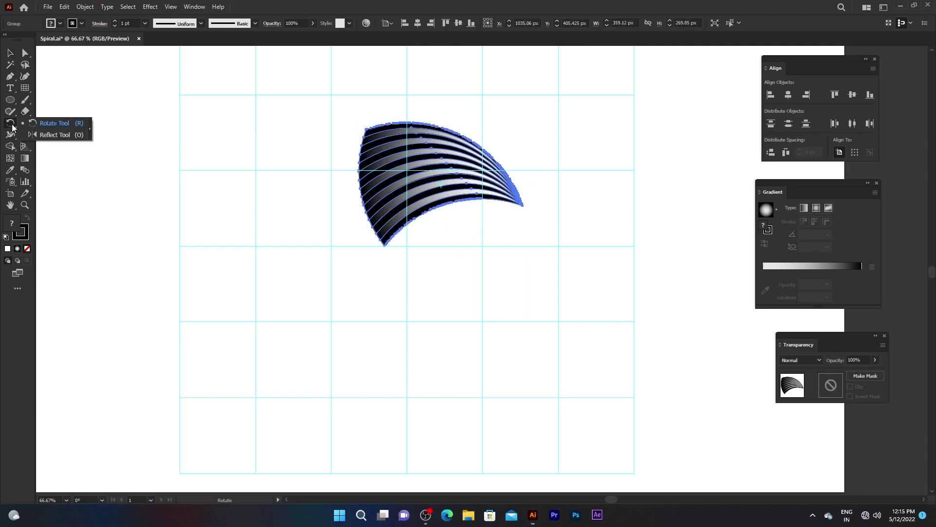
{"action": "left_click", "coordinate": [52, 125]}
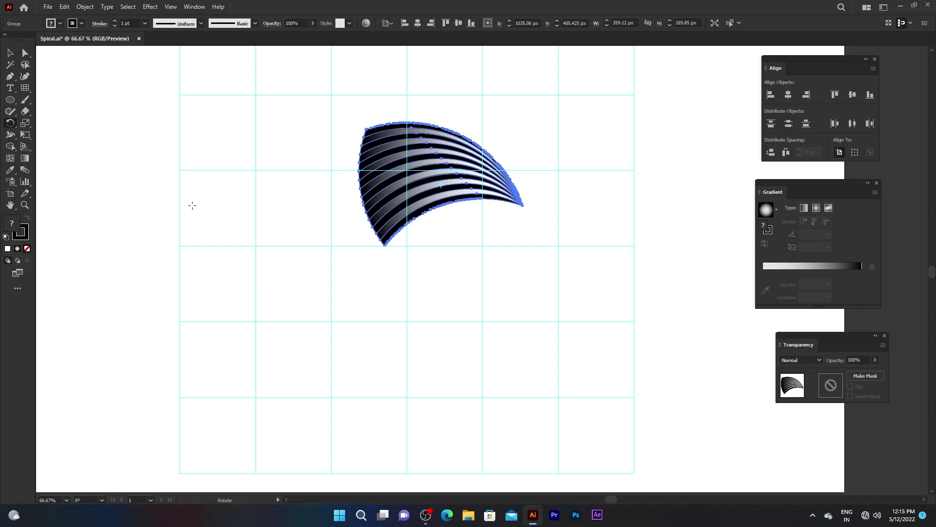
{"action": "left_click", "coordinate": [407, 245], "text": "alt"}
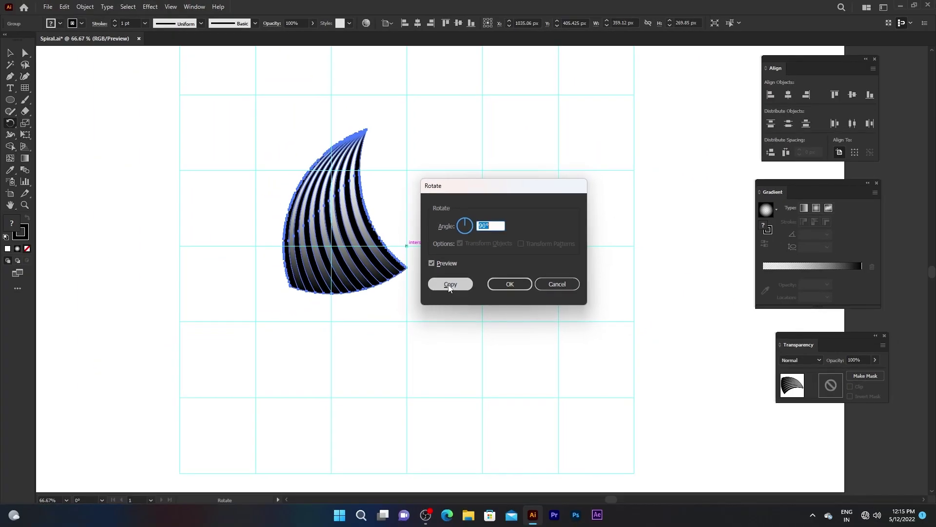
{"action": "left_click", "coordinate": [449, 333]}
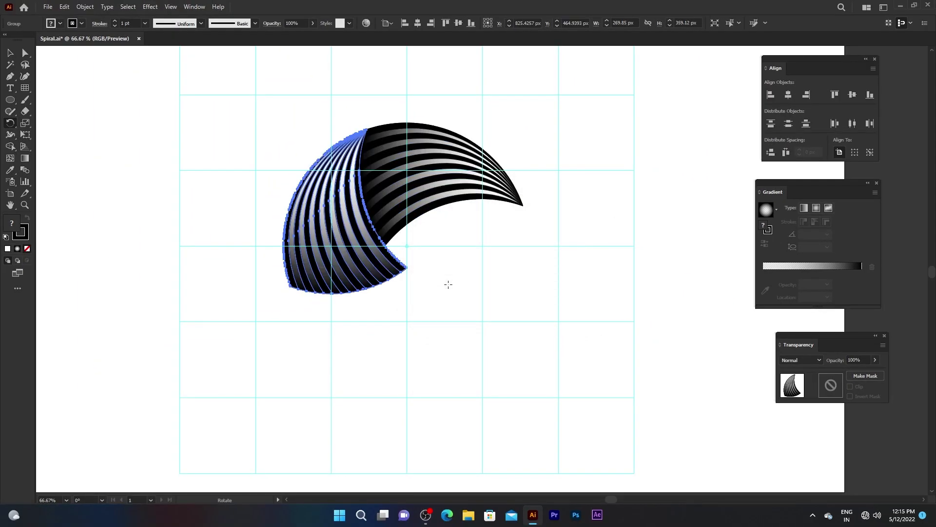
{"action": "key", "text": "ctrl+d"}
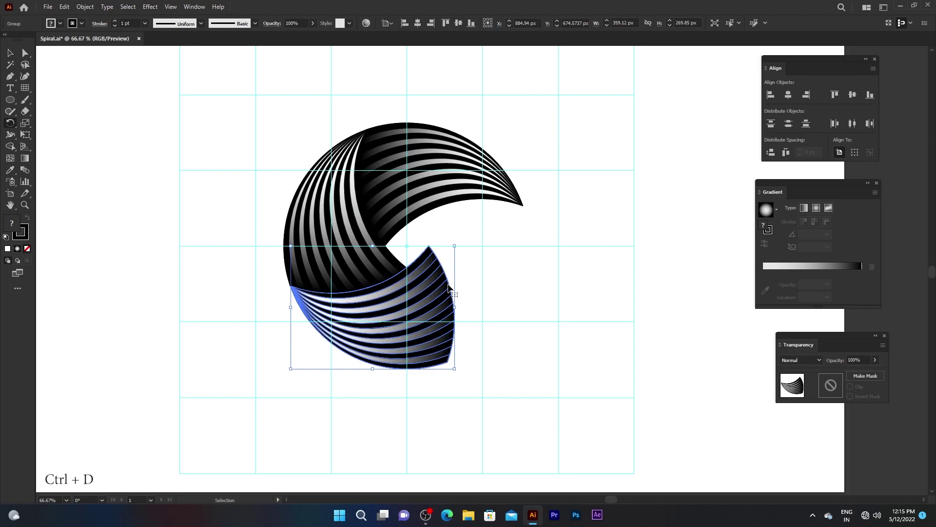
{"action": "key", "text": "ctrl+d"}
{"action": "left_click", "coordinate": [10, 54]}
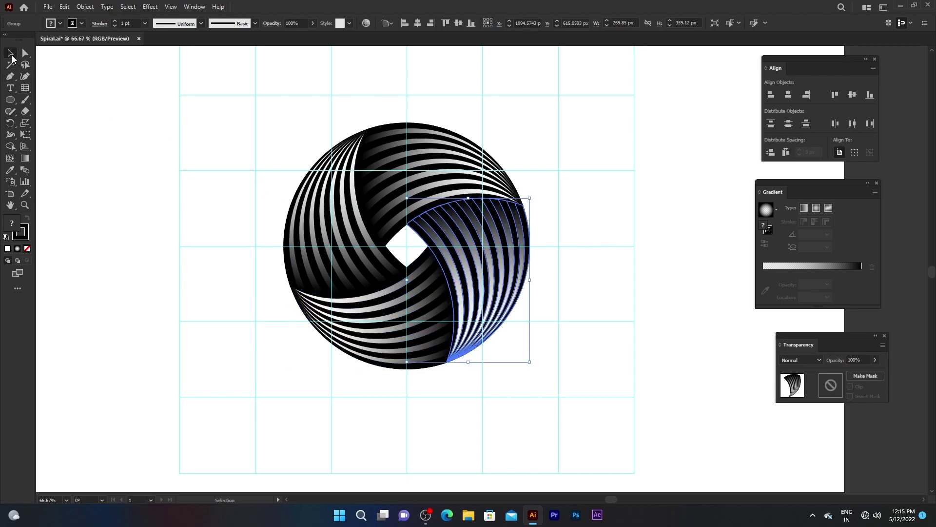
{"action": "left_click", "coordinate": [96, 128]}
Unlock all objects and delete the grid group
{"action": "left_click", "coordinate": [86, 7]}
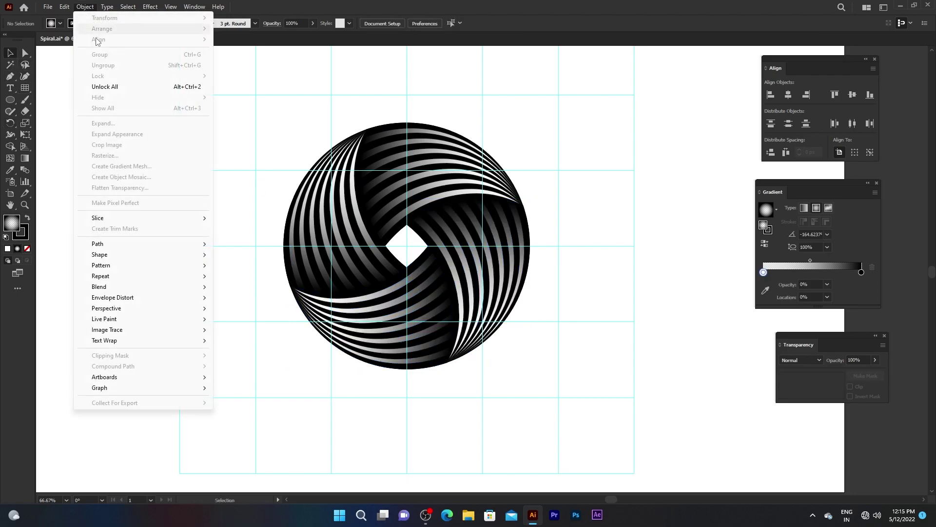
{"action": "left_click", "coordinate": [98, 84]}
{"action": "left_click_drag", "start_coordinate": [121, 102], "coordinate": [241, 190]}
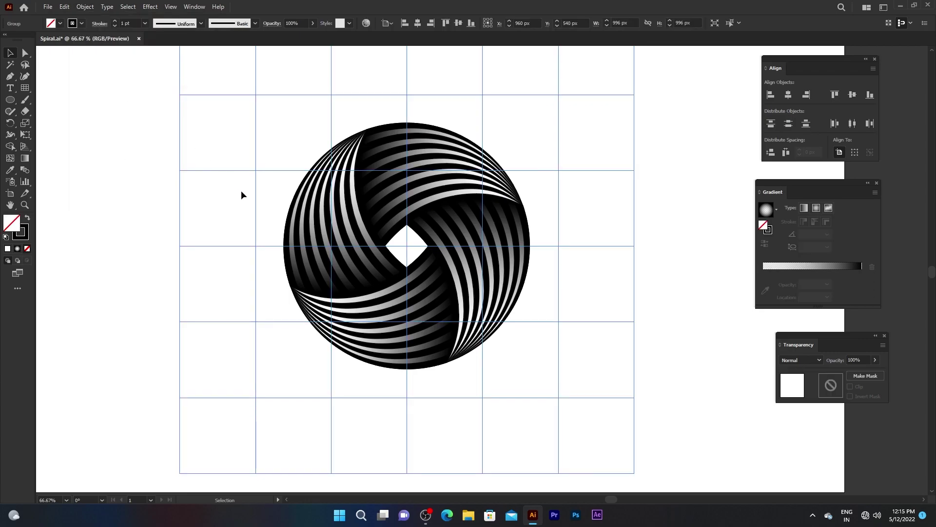
{"action": "key", "text": "Delete"}
{"action": "scroll", "coordinate": [492, 184], "scroll_direction": "down", "scroll_amount": 1}
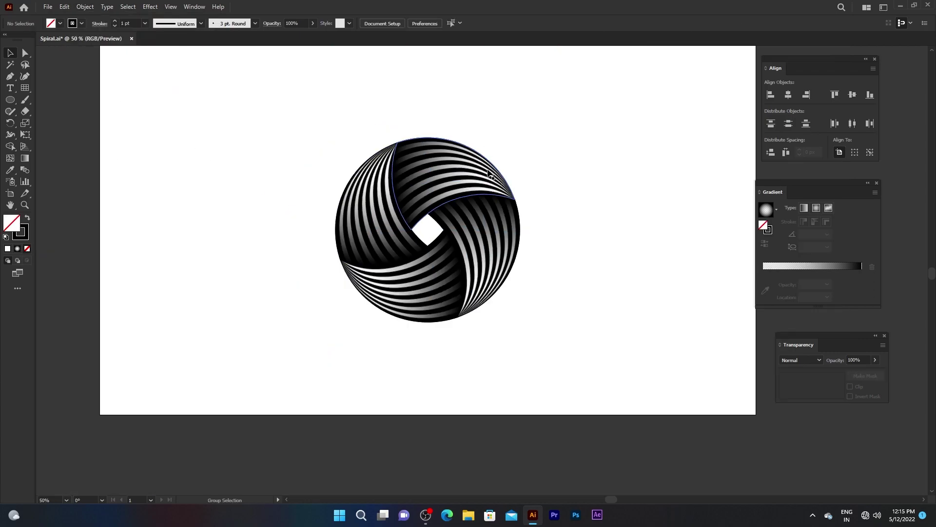
Move the spiral group to the right of the artboard
{"action": "left_click", "coordinate": [384, 184]}
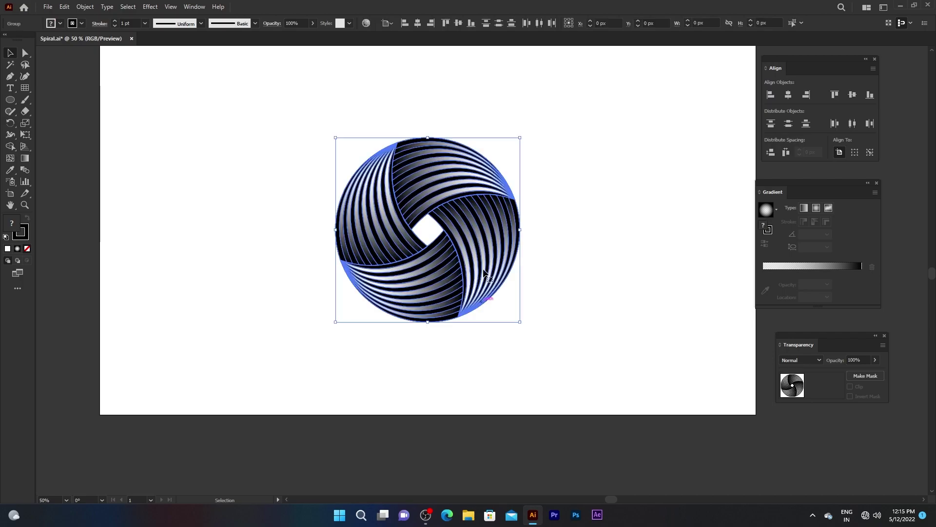
{"action": "left_click_drag", "start_coordinate": [467, 239], "coordinate": [605, 214]}
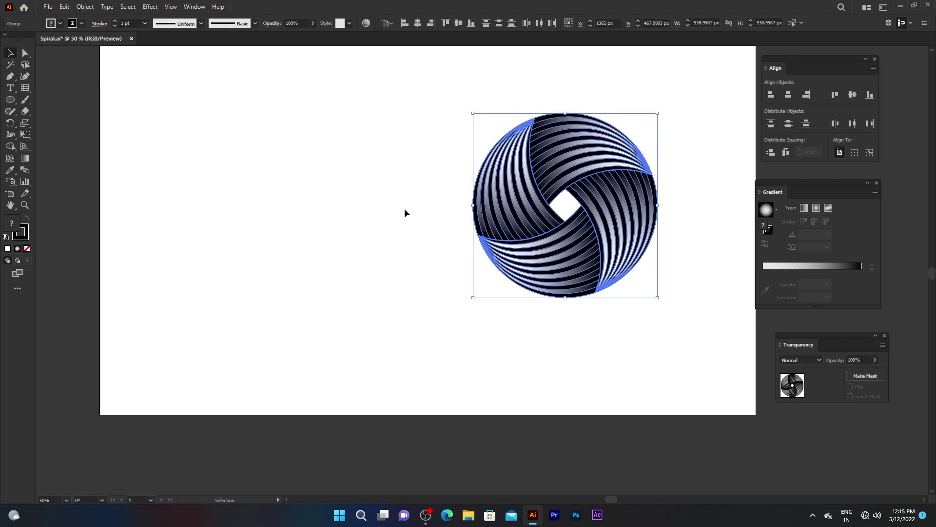
{"action": "left_click", "coordinate": [405, 209]}
{"action": "scroll", "coordinate": [641, 204], "scroll_direction": "up", "scroll_amount": 1}
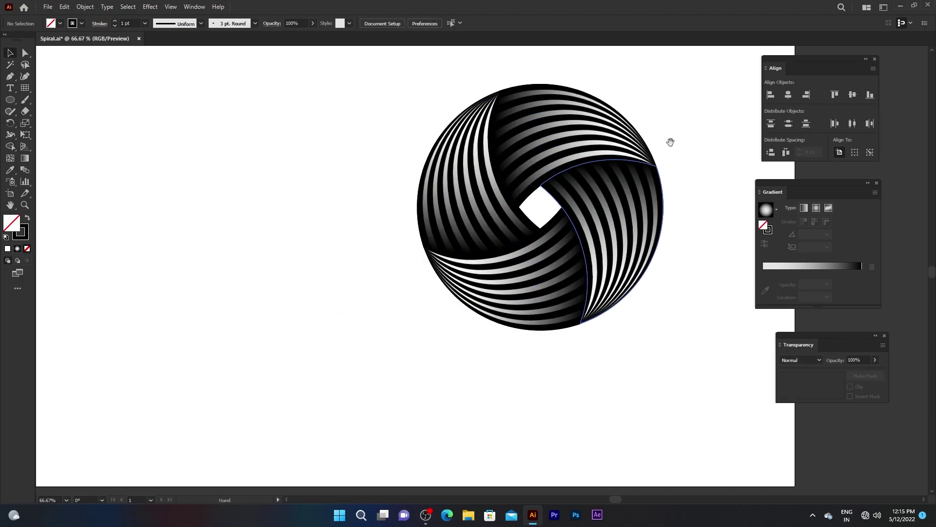
{"action": "left_click_drag", "start_coordinate": [670, 142], "coordinate": [668, 175]}
Copy the spiral, Paste in Front, and drag the copy to the left side
{"action": "left_click_drag", "start_coordinate": [441, 108], "coordinate": [592, 322]}
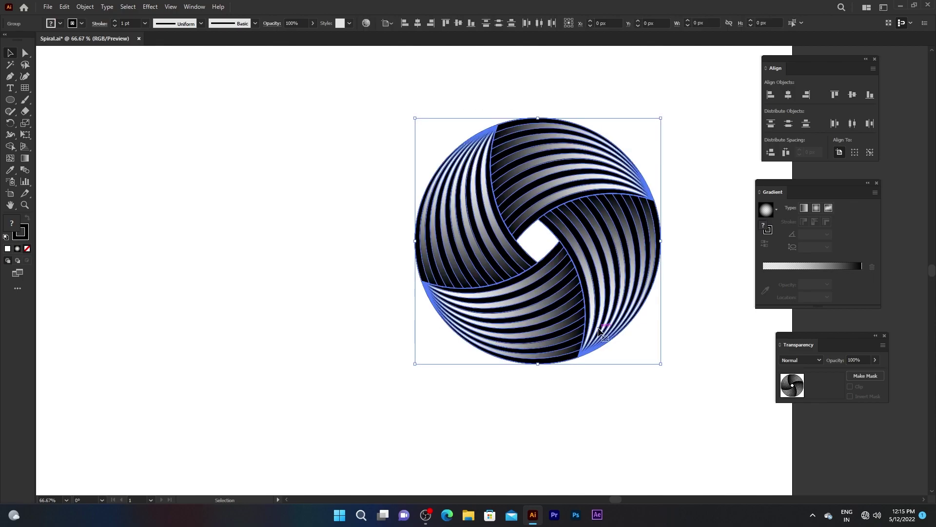
{"action": "left_click", "coordinate": [67, 8]}
{"action": "left_click", "coordinate": [71, 54]}
{"action": "left_click", "coordinate": [64, 6]}
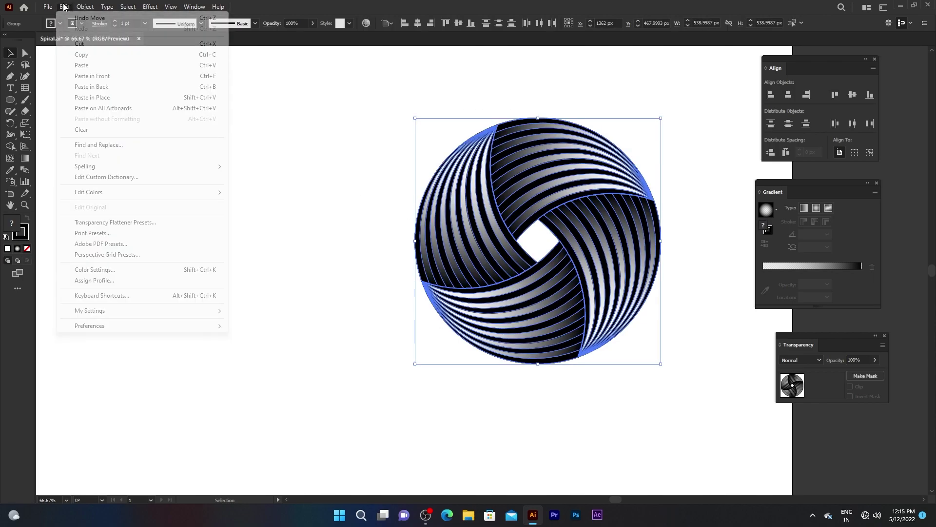
{"action": "left_click", "coordinate": [74, 77]}
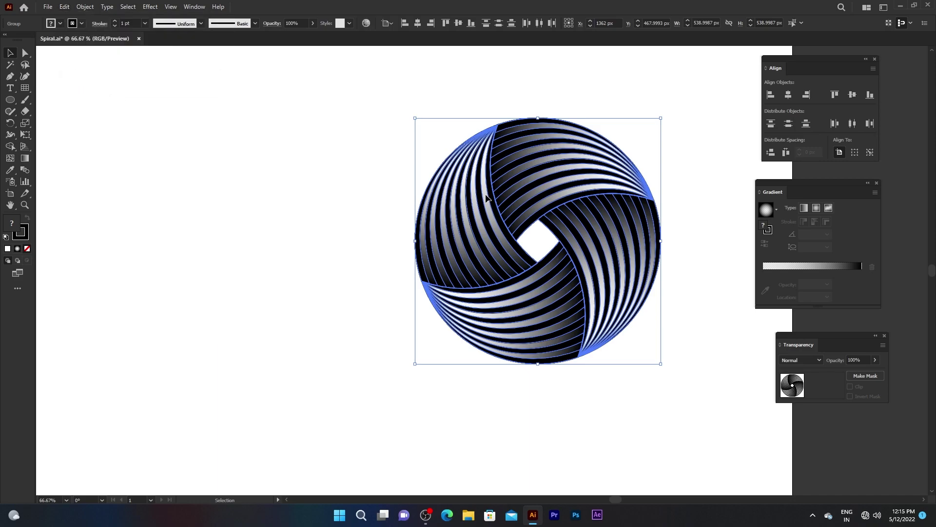
{"action": "left_click_drag", "start_coordinate": [486, 198], "coordinate": [132, 204]}
{"action": "scroll", "coordinate": [401, 163], "scroll_direction": "left", "scroll_amount": 3}
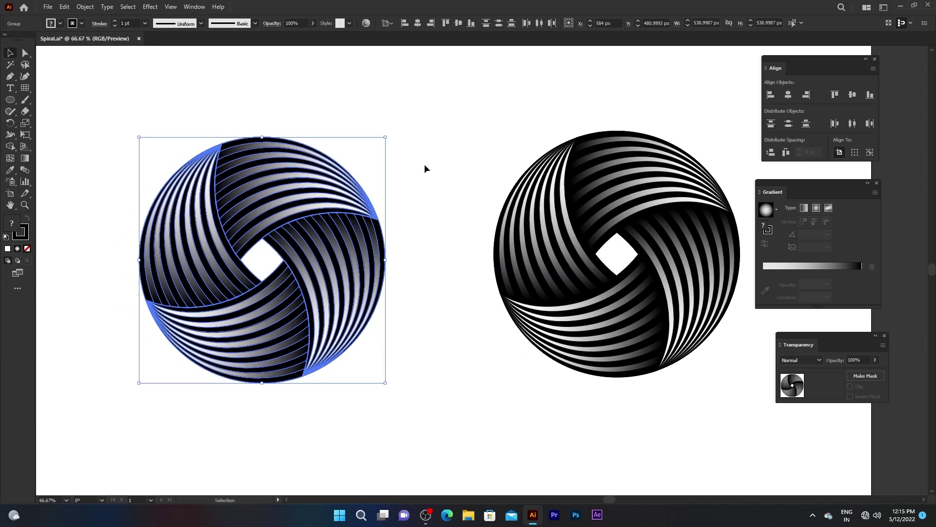
Paste a copy of the left spiral in front and shift it about 150 px left
{"action": "left_click", "coordinate": [64, 7]}
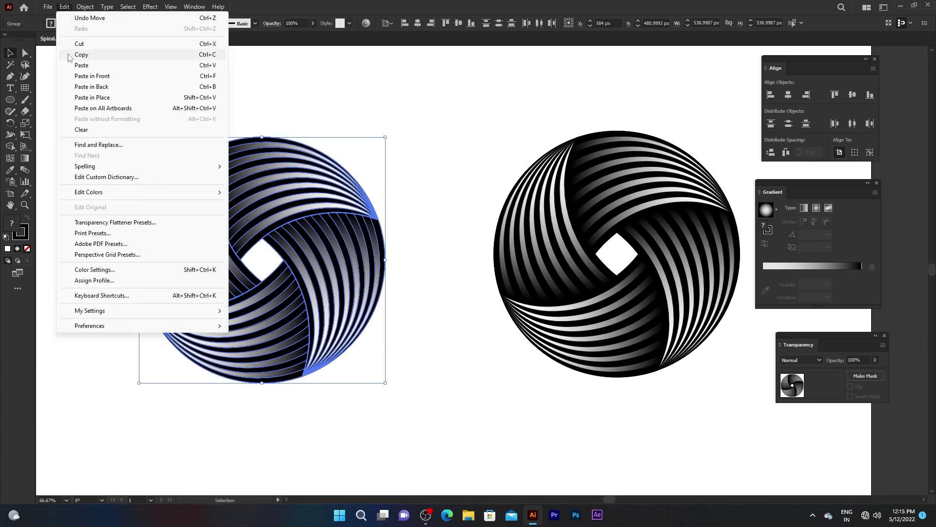
{"action": "left_click", "coordinate": [71, 54]}
{"action": "left_click", "coordinate": [65, 9]}
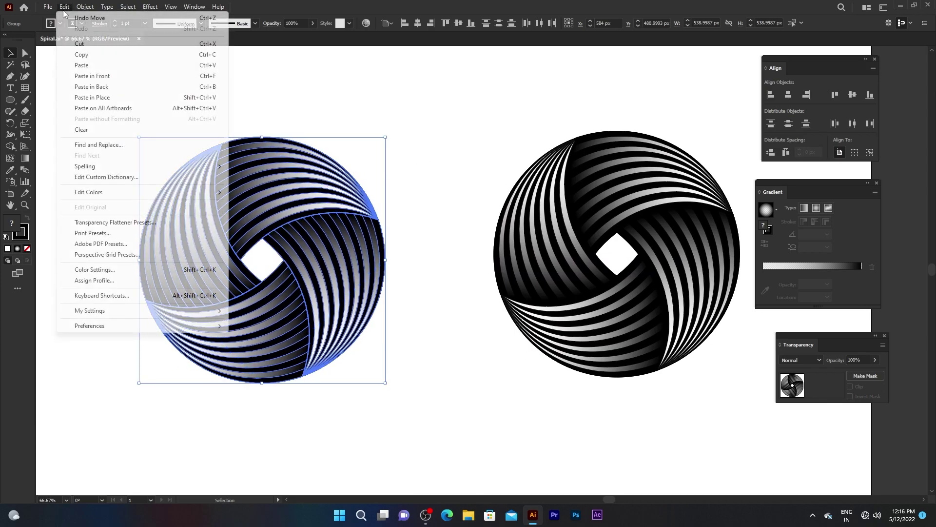
{"action": "left_click", "coordinate": [68, 77]}
{"action": "left_click_drag", "start_coordinate": [294, 218], "coordinate": [220, 222]}
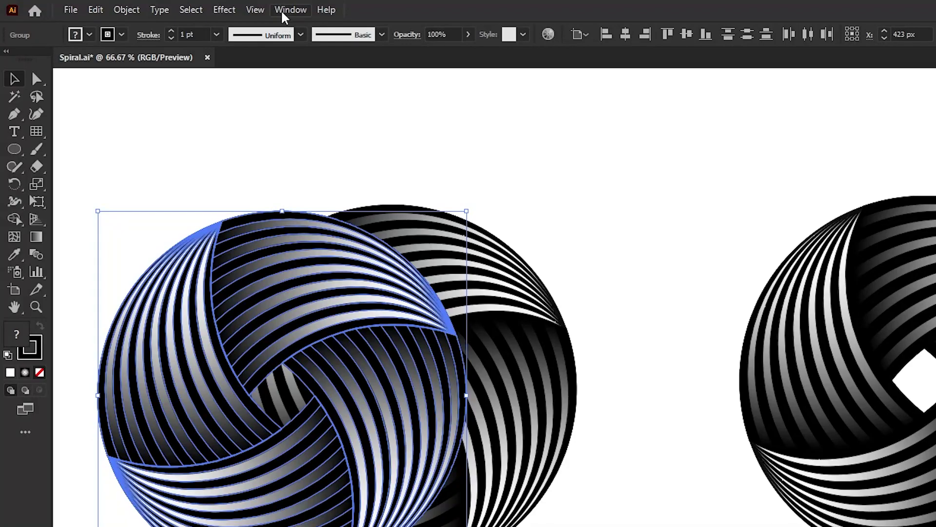
{"action": "left_click", "coordinate": [283, 9]}
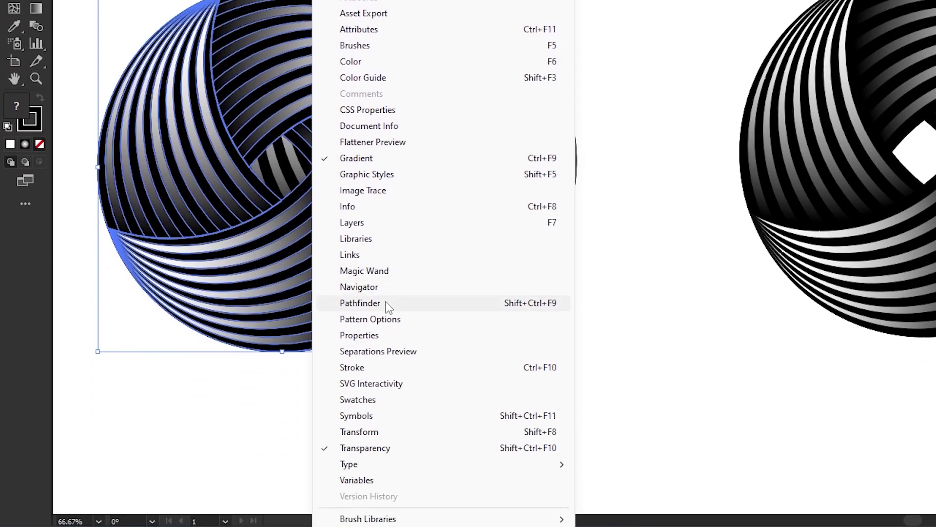
Unite the overlapping copy into one shape with Pathfinder and fill it orange
{"action": "left_click", "coordinate": [374, 312]}
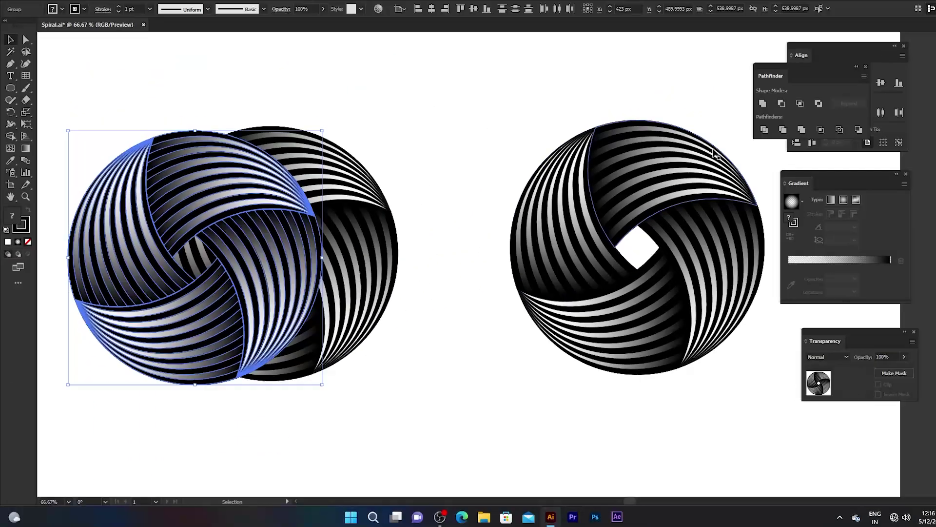
{"action": "left_click_drag", "start_coordinate": [761, 81], "coordinate": [509, 110]}
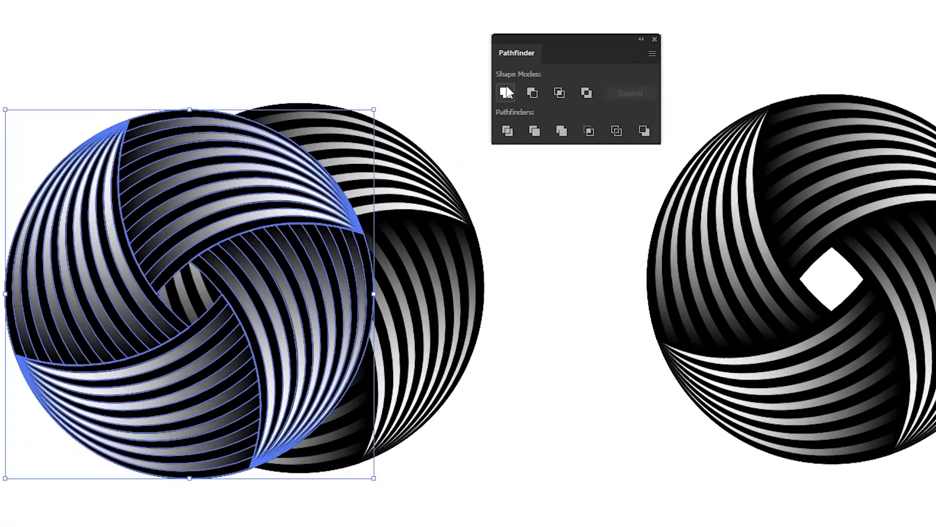
{"action": "left_click", "coordinate": [505, 94]}
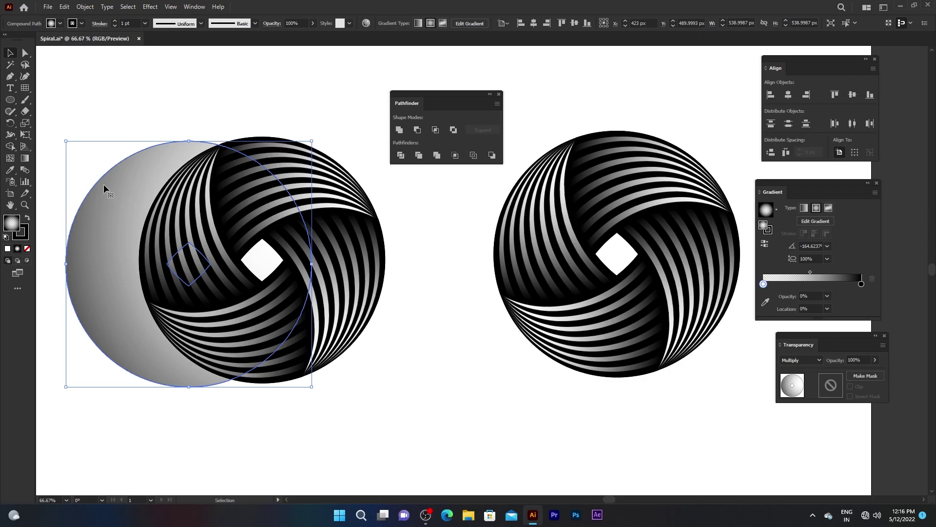
{"action": "left_click", "coordinate": [59, 24]}
{"action": "left_click", "coordinate": [96, 42]}
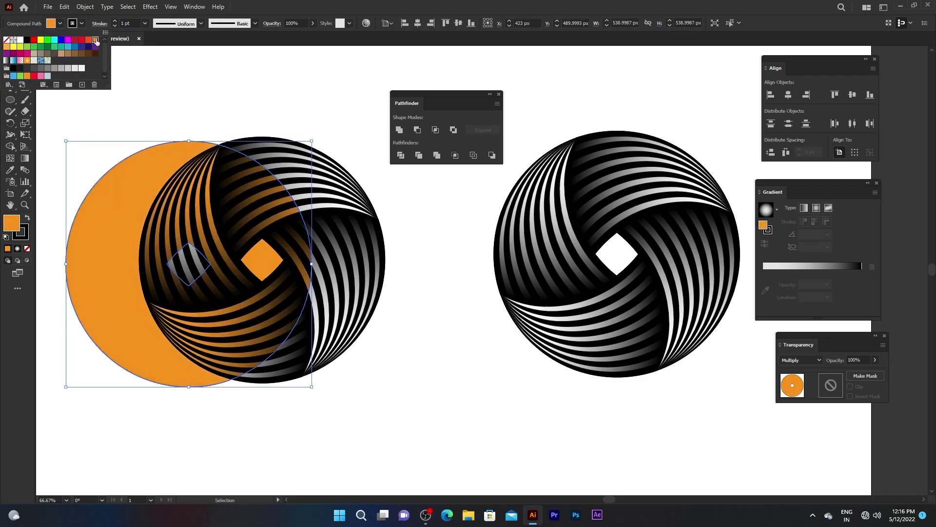
Lay the orange shape exactly over the left spiral, nudging it 2 px up to align
{"action": "left_click_drag", "start_coordinate": [116, 203], "coordinate": [187, 201]}
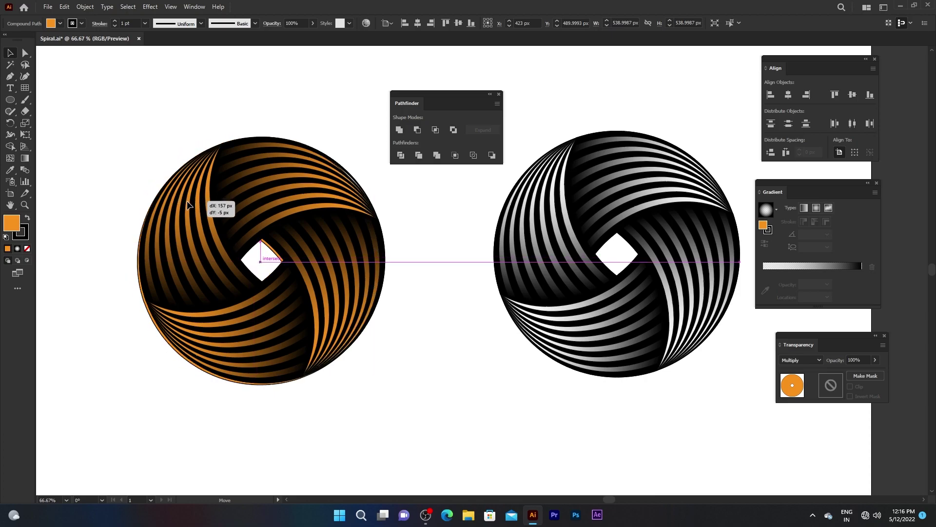
{"action": "left_click_drag", "start_coordinate": [186, 204], "coordinate": [190, 204]}
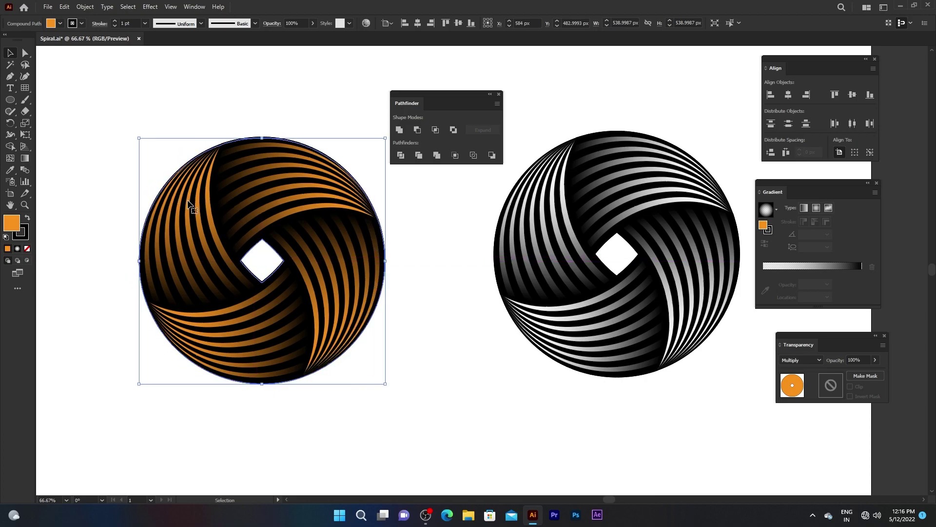
{"action": "key", "text": "a"}
{"action": "scroll", "coordinate": [263, 276], "scroll_direction": "up", "scroll_amount": 4}
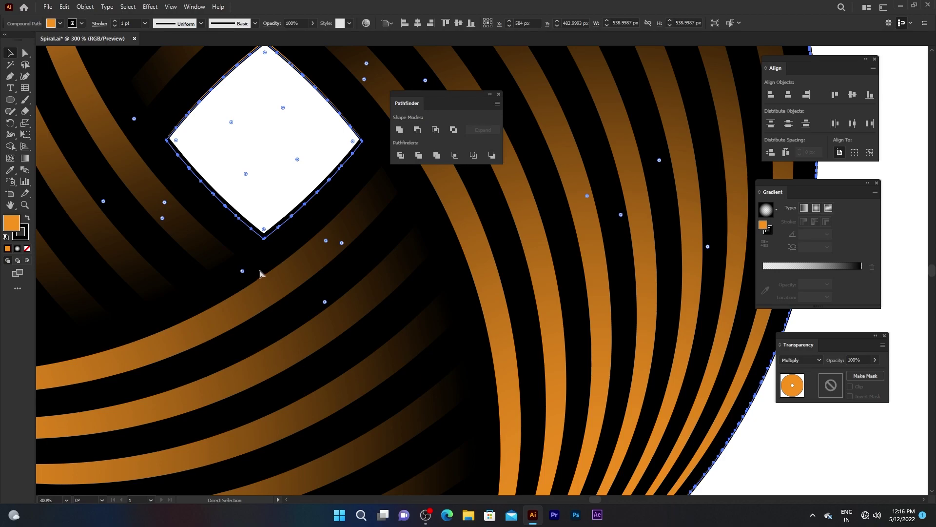
{"action": "left_click_drag", "start_coordinate": [221, 239], "coordinate": [218, 236]}
{"action": "scroll", "coordinate": [218, 245], "scroll_direction": "down", "scroll_amount": 2}
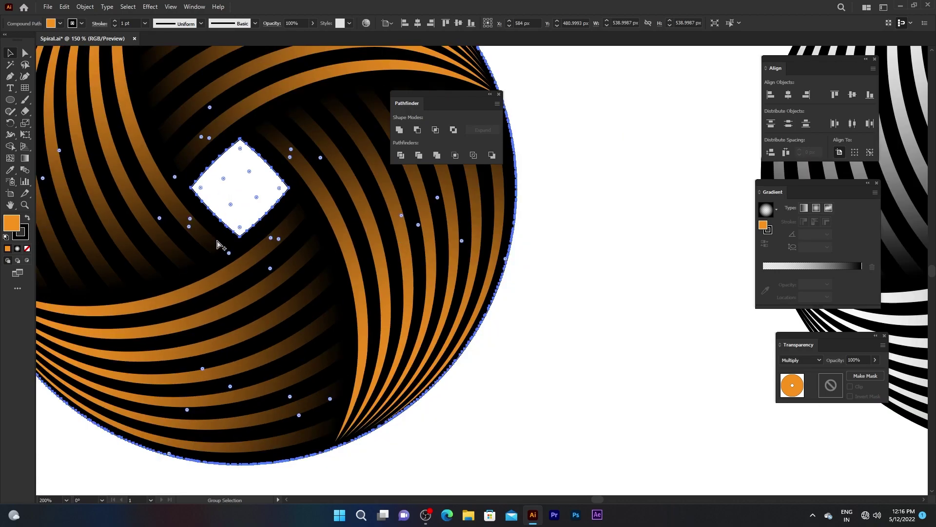
{"action": "scroll", "coordinate": [218, 245], "scroll_direction": "down", "scroll_amount": 3}
{"action": "scroll", "coordinate": [220, 251], "scroll_direction": "down", "scroll_amount": 3}
{"action": "key", "text": "ctrl+0"}
{"action": "key", "text": "v"}
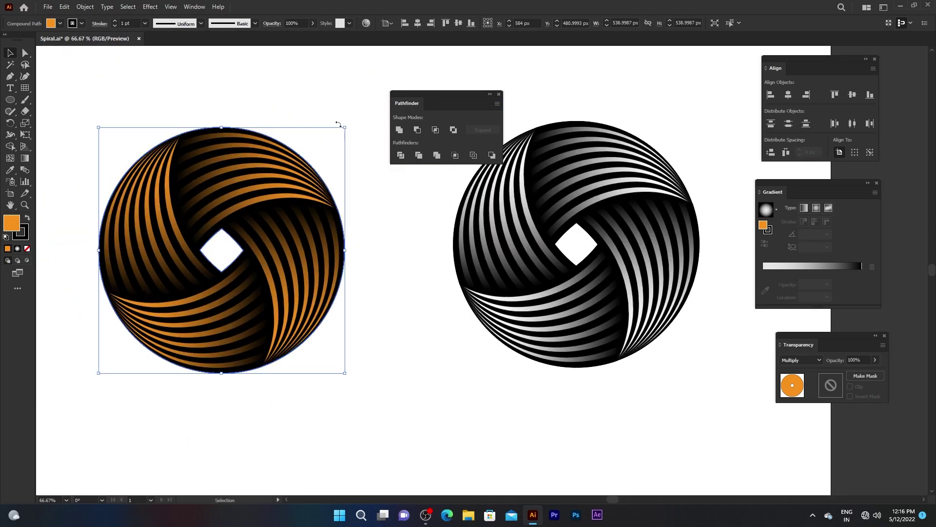
{"action": "left_click", "coordinate": [337, 121]}
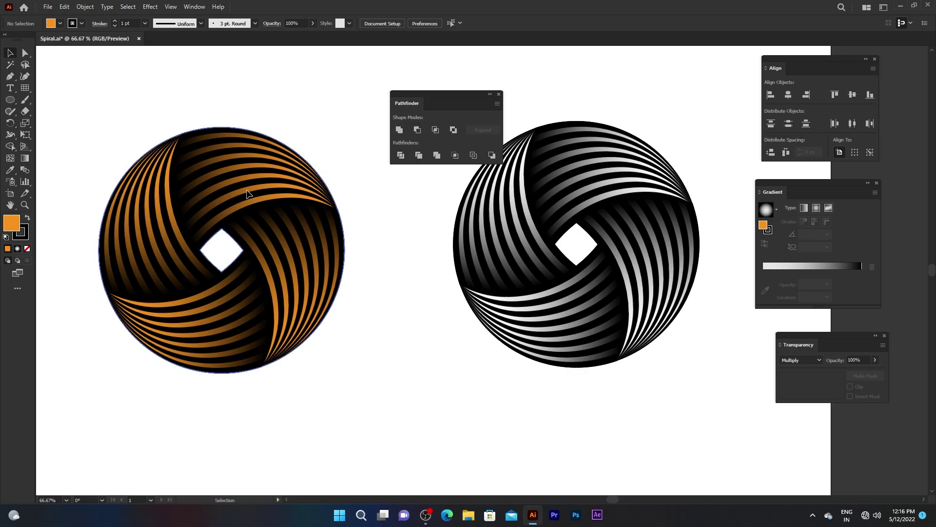
Try purple, blue, green and yellow swatches on the overlay, then settle on RGB Cyan
{"action": "left_click", "coordinate": [224, 179]}
{"action": "left_click", "coordinate": [61, 23]}
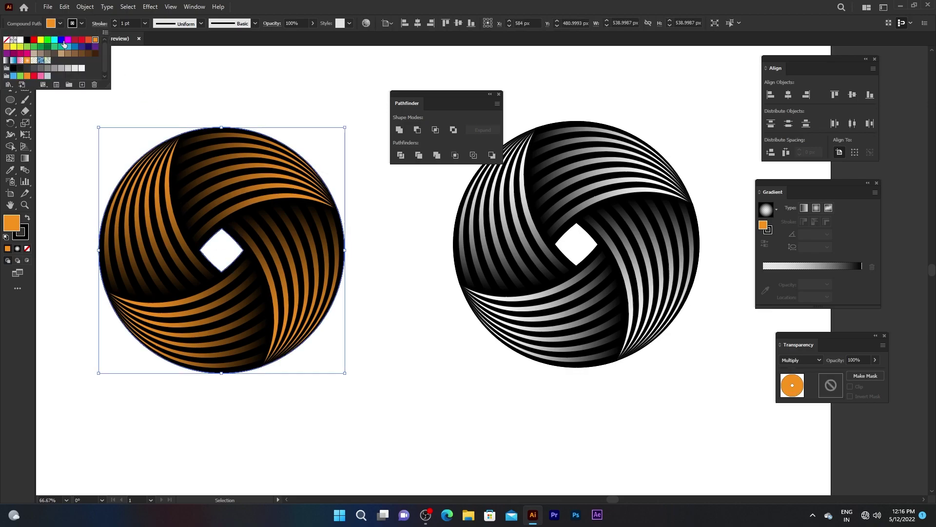
{"action": "left_click", "coordinate": [95, 47]}
{"action": "left_click", "coordinate": [75, 48]}
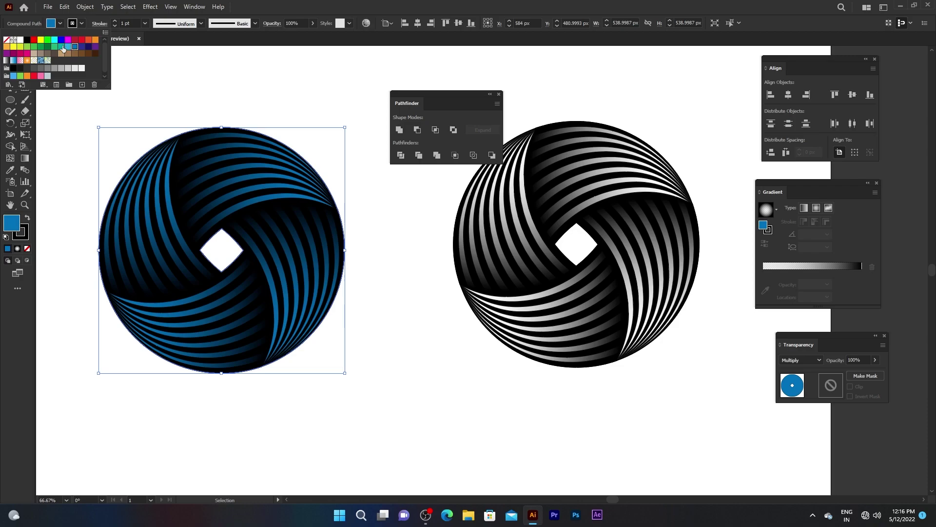
{"action": "left_click", "coordinate": [55, 41]}
{"action": "left_click", "coordinate": [47, 47]}
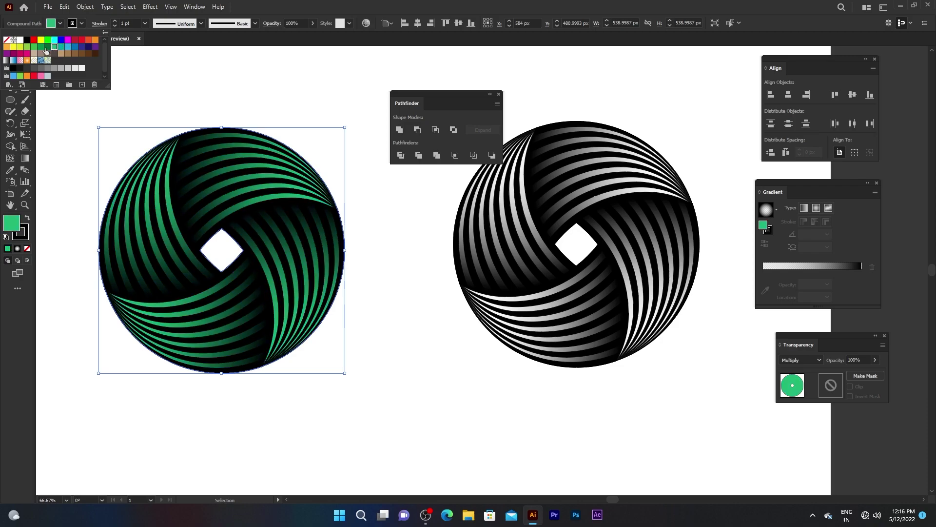
{"action": "left_click", "coordinate": [33, 47]}
{"action": "left_click", "coordinate": [20, 47]}
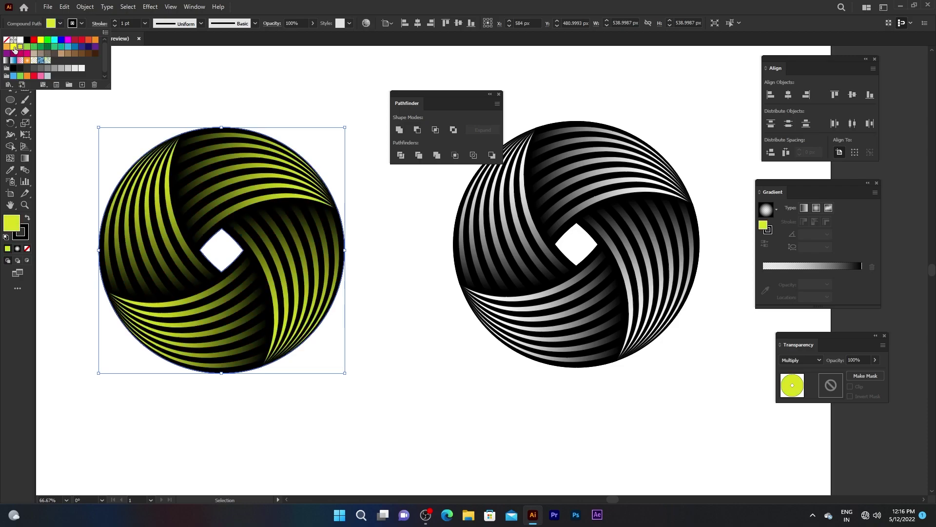
{"action": "left_click", "coordinate": [55, 40]}
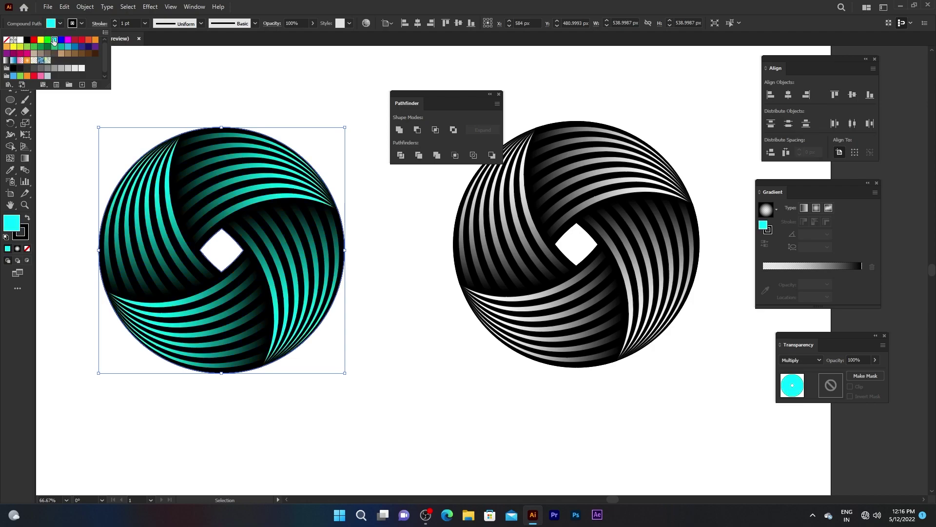
{"action": "left_click", "coordinate": [61, 24]}
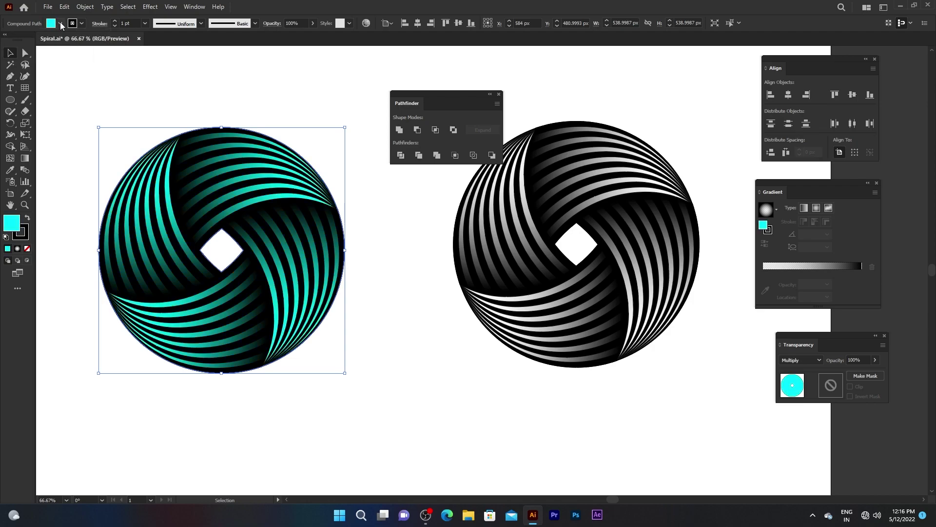
{"action": "left_click", "coordinate": [169, 114]}
Draw a circle below the two spirals with no outline
{"action": "left_click_drag", "start_coordinate": [439, 94], "coordinate": [425, 73]}
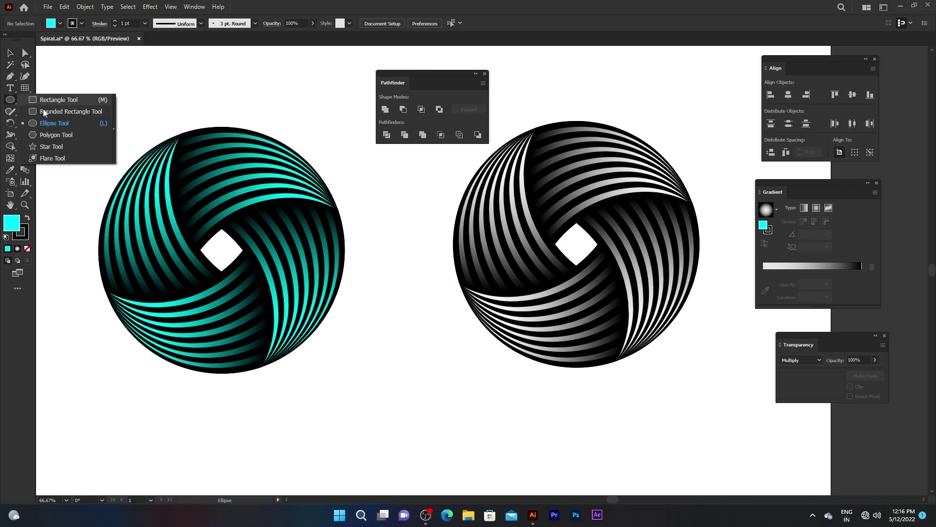
{"action": "left_click_drag", "start_coordinate": [11, 105], "coordinate": [43, 125]}
{"action": "left_click_drag", "start_coordinate": [373, 397], "coordinate": [450, 320]}
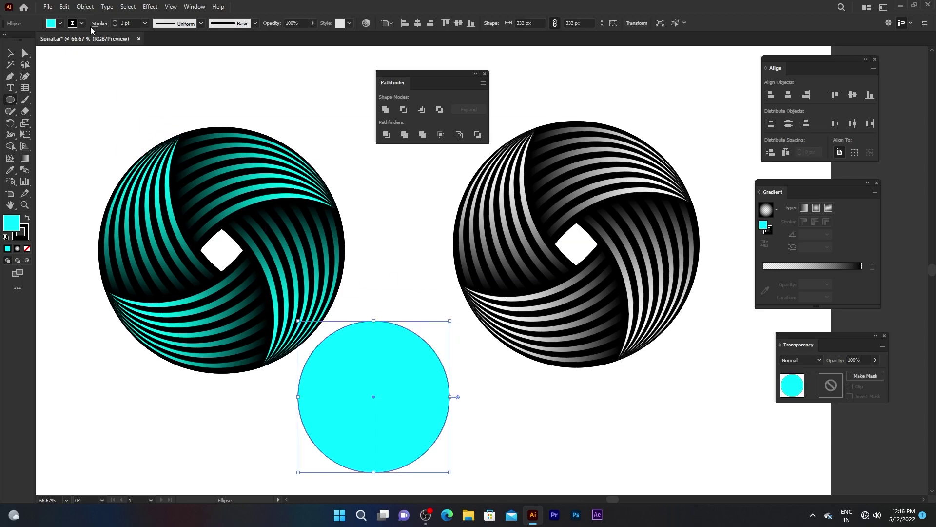
{"action": "left_click", "coordinate": [81, 24]}
{"action": "left_click", "coordinate": [7, 41]}
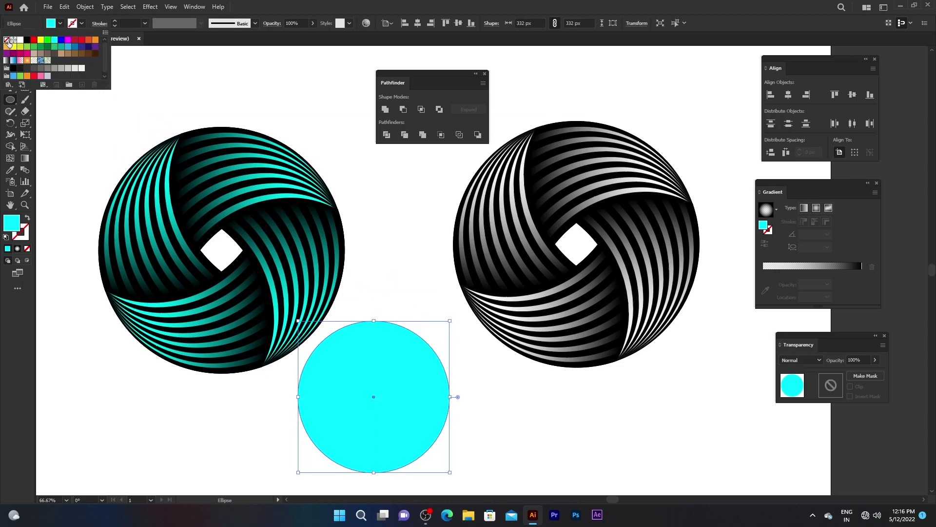
{"action": "left_click", "coordinate": [77, 20]}
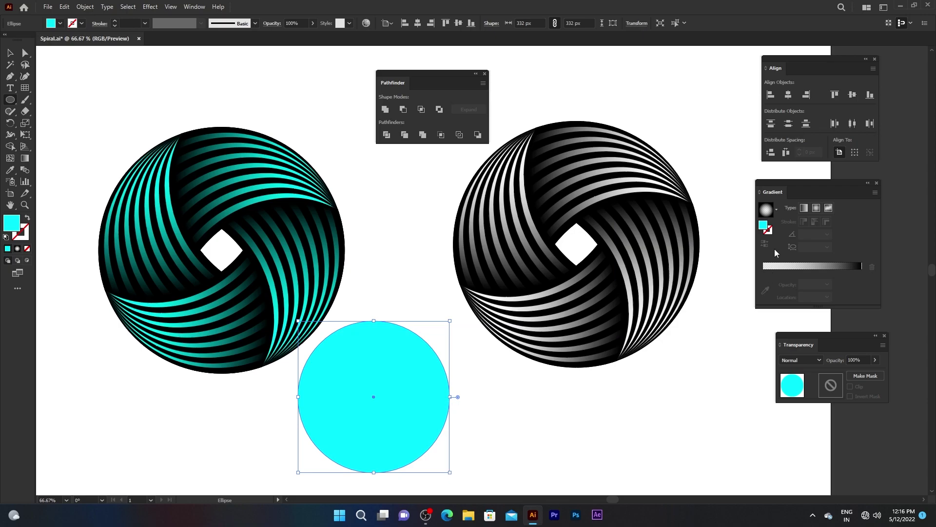
Fill the circle with a reversed radial White, Black gradient, dark at the centre
{"action": "left_click_drag", "start_coordinate": [791, 182], "coordinate": [588, 159]}
{"action": "left_click", "coordinate": [574, 186]}
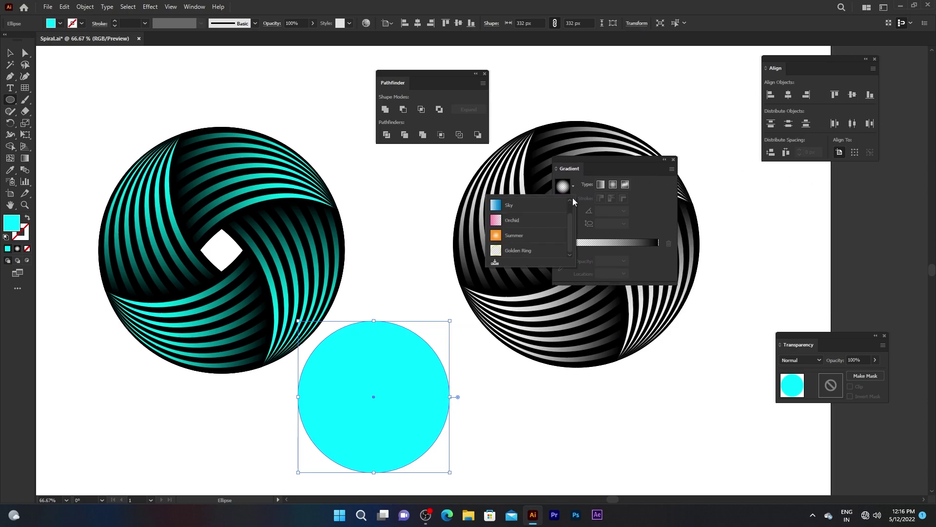
{"action": "left_click", "coordinate": [531, 206]}
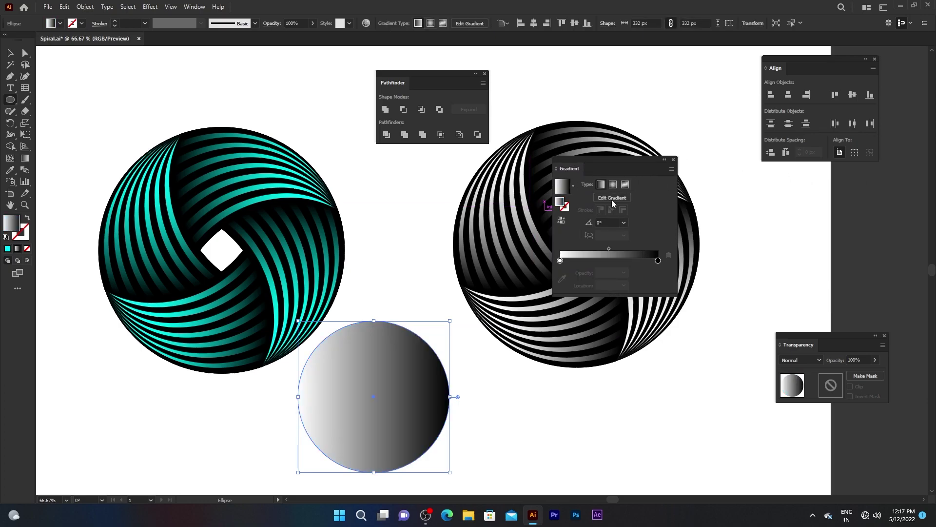
{"action": "left_click", "coordinate": [613, 185]}
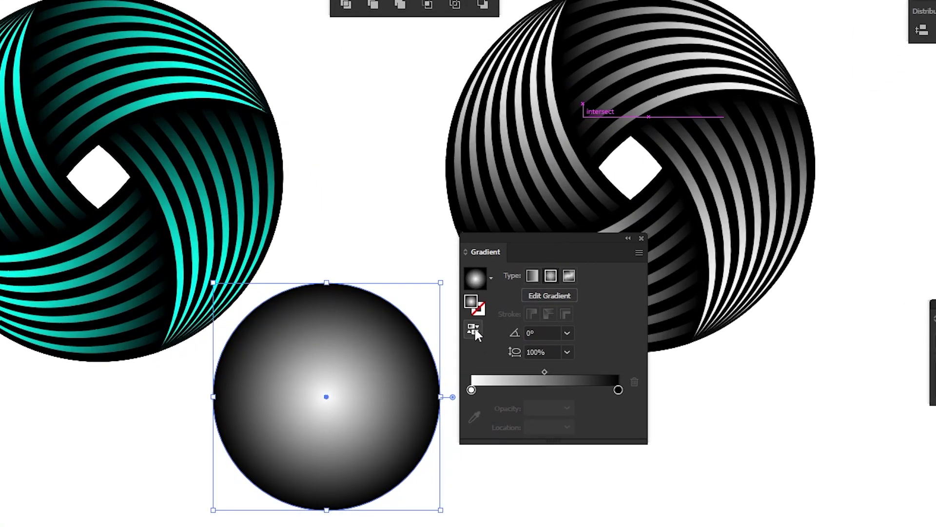
{"action": "left_click", "coordinate": [475, 327]}
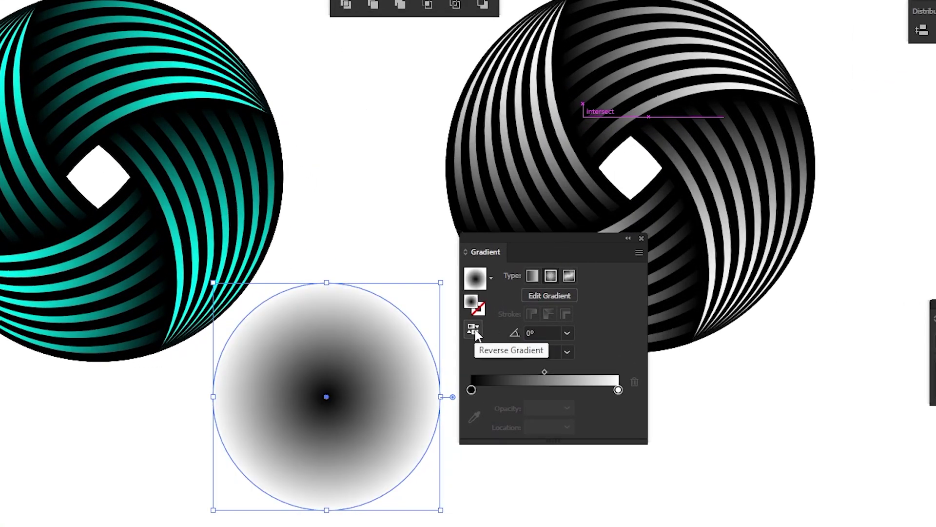
Set the gradient's outer stop to 0% opacity and the midpoint to about 56%
{"action": "left_click_drag", "start_coordinate": [543, 373], "coordinate": [540, 374]}
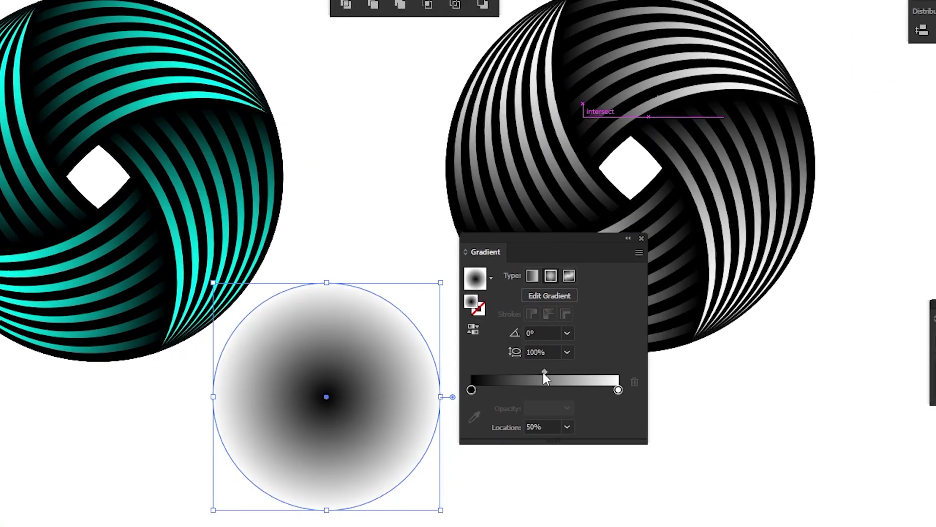
{"action": "left_click", "coordinate": [618, 390]}
{"action": "left_click", "coordinate": [567, 408]}
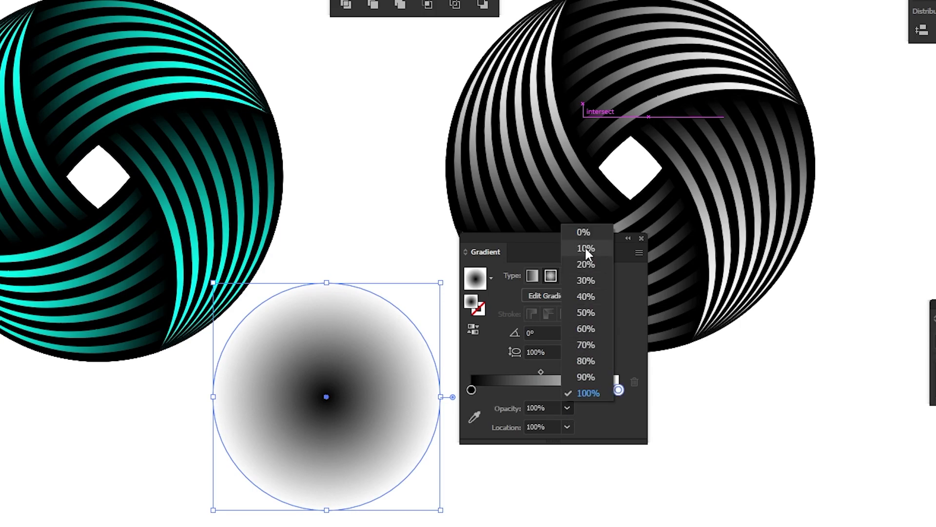
{"action": "left_click", "coordinate": [583, 233]}
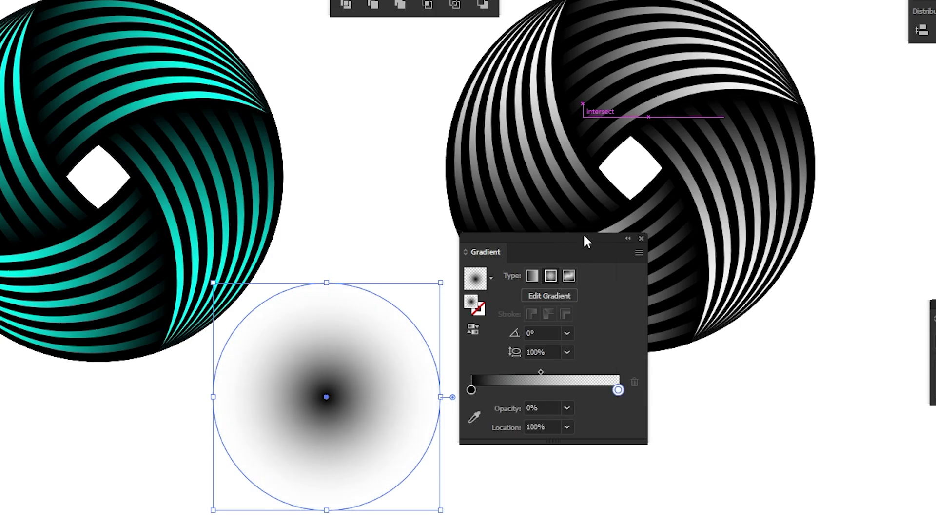
{"action": "left_click", "coordinate": [540, 372]}
{"action": "left_click_drag", "start_coordinate": [540, 372], "coordinate": [554, 373]}
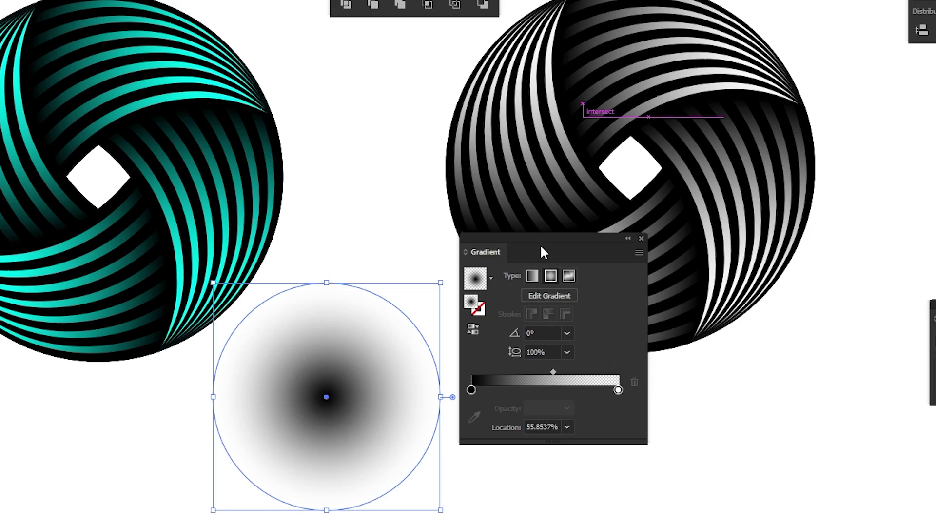
{"action": "left_click_drag", "start_coordinate": [539, 244], "coordinate": [643, 213]}
{"action": "left_click_drag", "start_coordinate": [802, 177], "coordinate": [813, 183]}
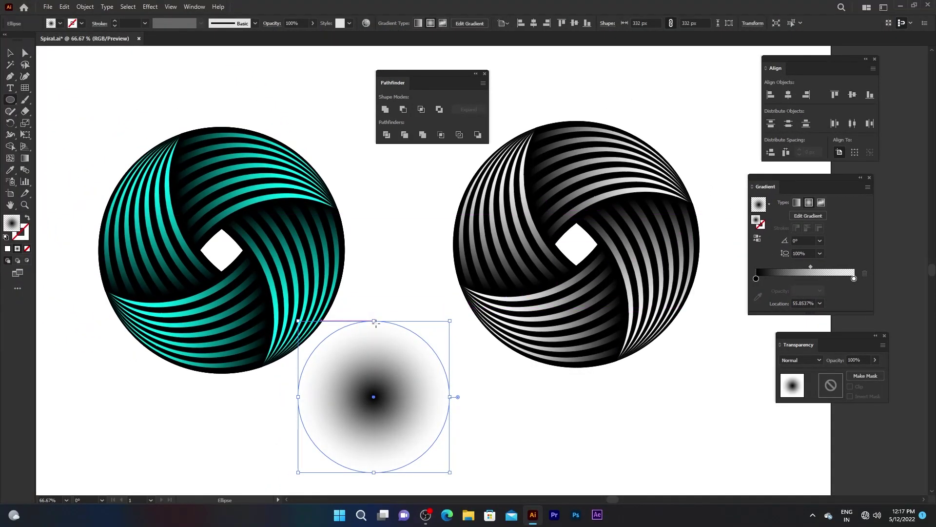
Squash the circle into a flat 651.5 px-wide ellipse centred under the teal spiral
{"action": "mouse_move", "coordinate": [373, 320]}
{"action": "left_mouse_down"}
{"action": "mouse_move", "coordinate": [373, 457]}
{"action": "mouse_move", "coordinate": [225, 377]}
{"action": "left_mouse_up"}
{"action": "key", "text": "v"}
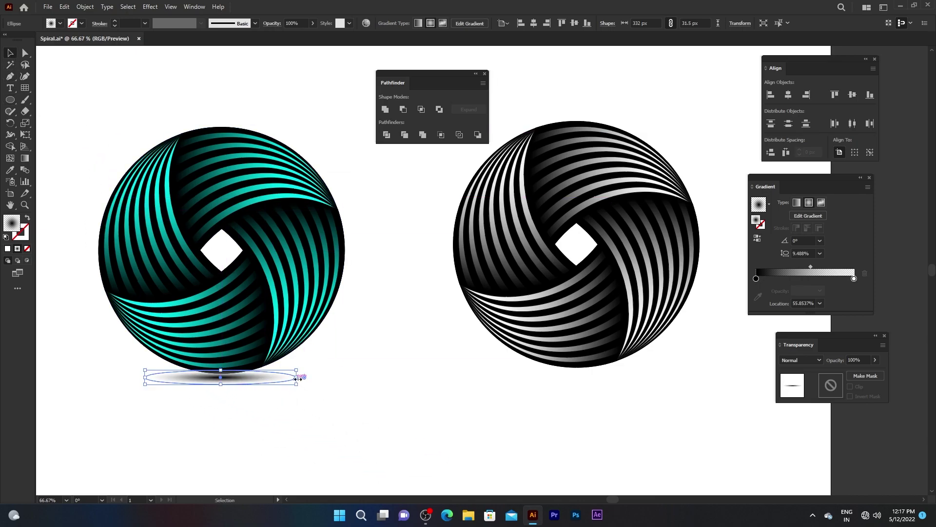
{"action": "left_click_drag", "start_coordinate": [303, 377], "coordinate": [486, 378]}
{"action": "mouse_move", "coordinate": [362, 376]}
{"action": "left_mouse_down"}
{"action": "mouse_move", "coordinate": [282, 382]}
{"action": "mouse_move", "coordinate": [276, 373]}
{"action": "left_mouse_up"}
{"action": "mouse_move", "coordinate": [393, 374]}
{"action": "left_mouse_down"}
{"action": "mouse_move", "coordinate": [354, 374]}
{"action": "mouse_move", "coordinate": [354, 359]}
{"action": "left_mouse_up"}
{"action": "scroll", "coordinate": [149, 390], "scroll_direction": "up", "scroll_amount": 2}
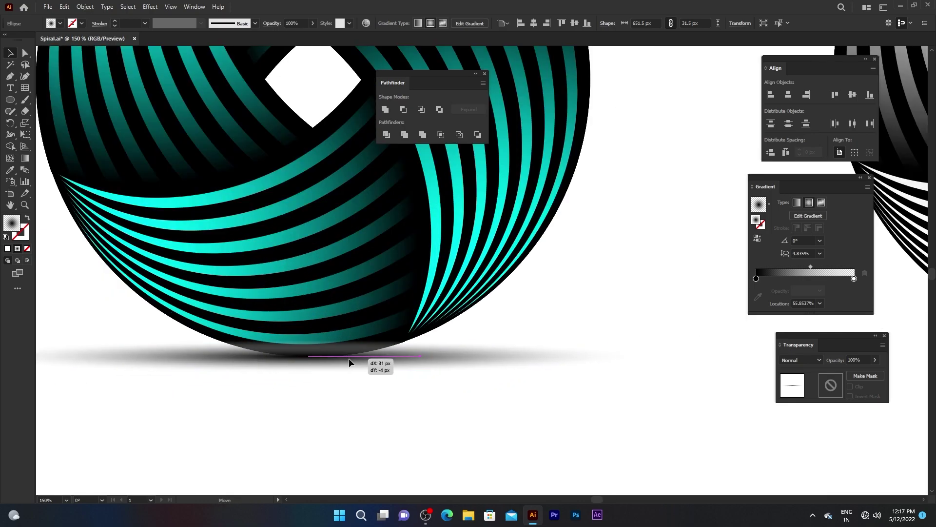
Set the shadow ellipse to Multiply blending and send it behind the spiral
{"action": "left_click_drag", "start_coordinate": [778, 340], "coordinate": [530, 254]}
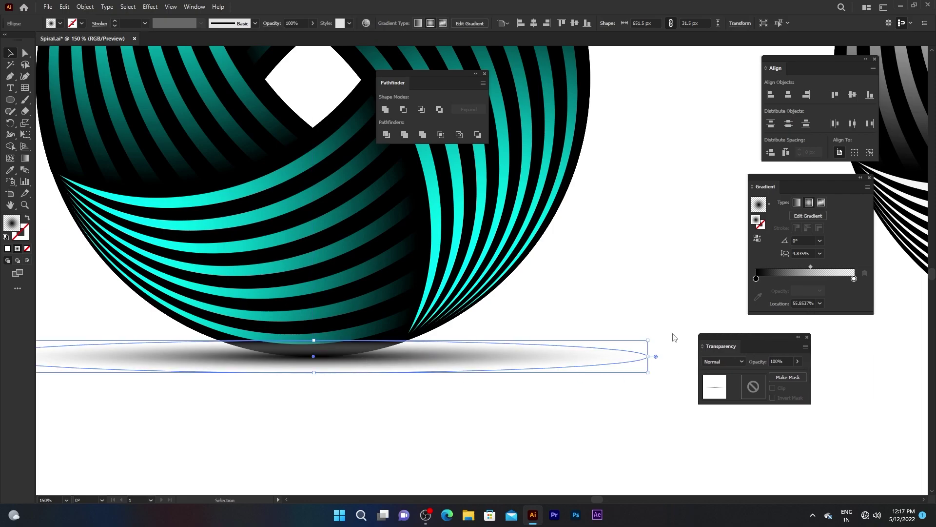
{"action": "left_click", "coordinate": [552, 271]}
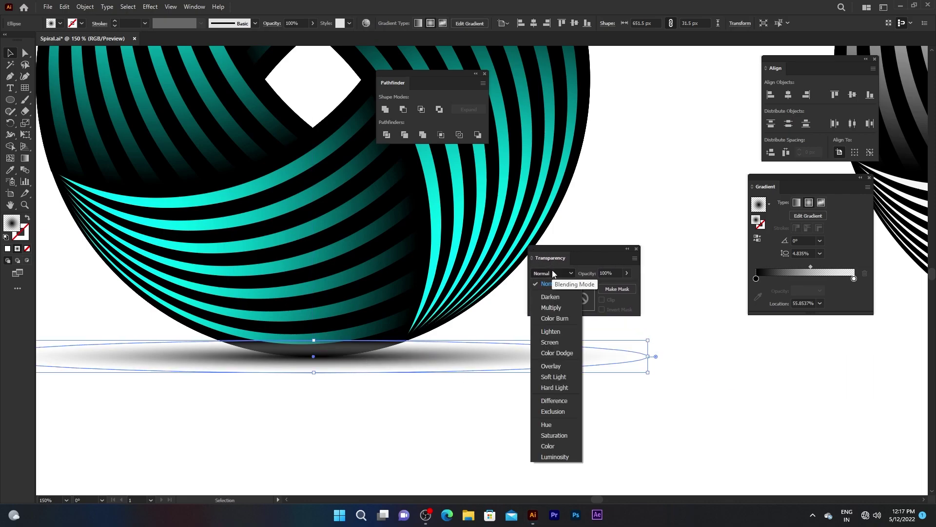
{"action": "left_click", "coordinate": [554, 305]}
{"action": "right_click", "coordinate": [408, 358]}
{"action": "mouse_move", "coordinate": [436, 309]}
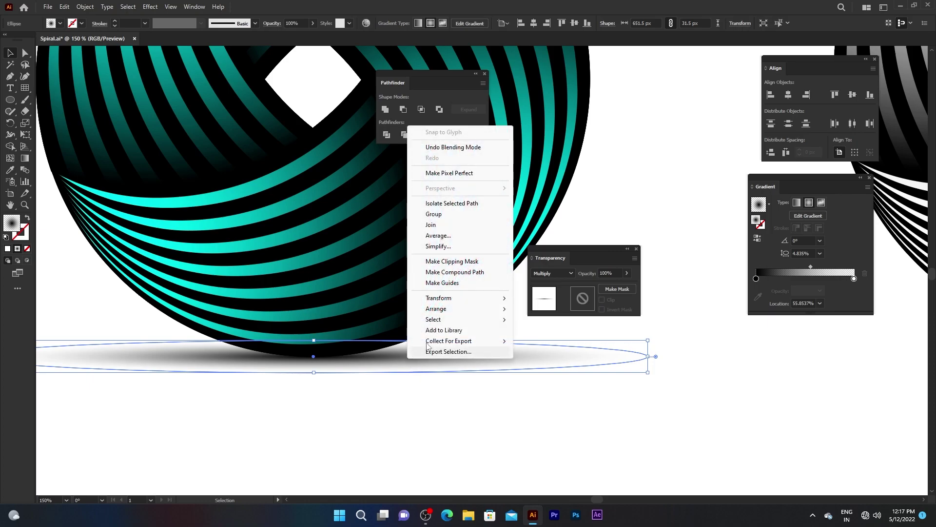
{"action": "left_click", "coordinate": [533, 341]}
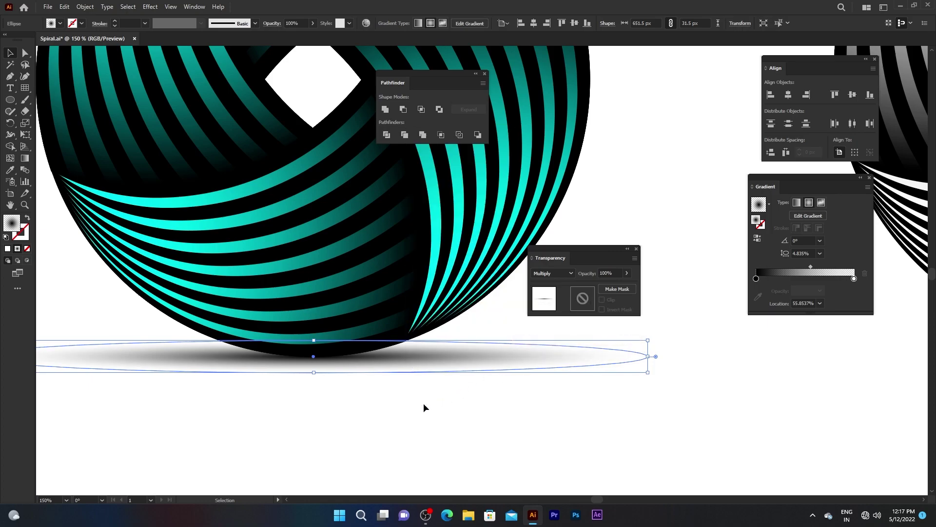
{"action": "left_click", "coordinate": [409, 401]}
{"action": "scroll", "coordinate": [329, 428], "scroll_direction": "down", "scroll_amount": 3}
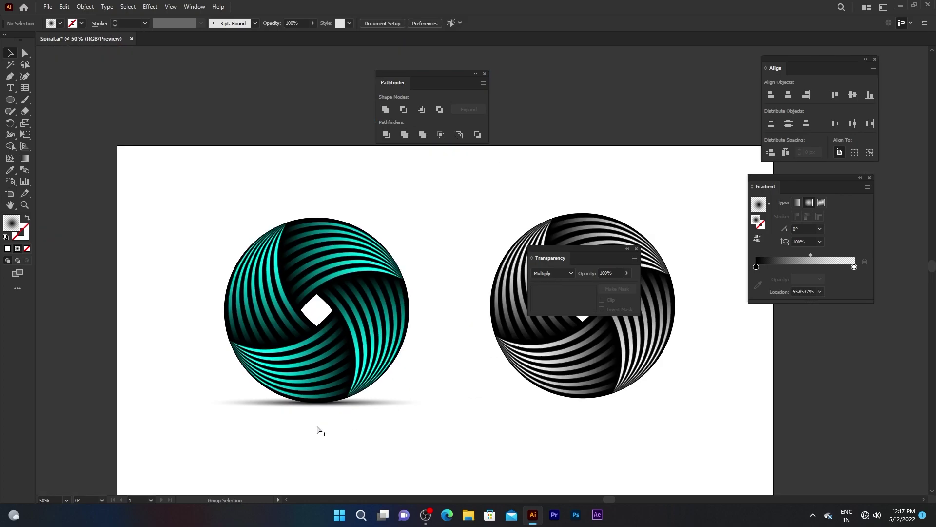
Paste a copy of the shadow in front and line it up under the right spiral
{"action": "left_click", "coordinate": [351, 406]}
{"action": "left_click", "coordinate": [65, 7]}
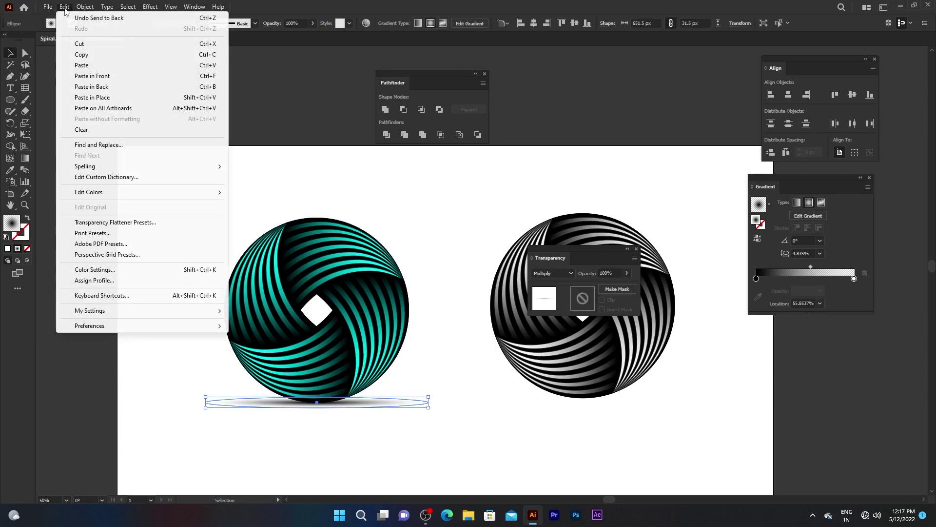
{"action": "left_click", "coordinate": [67, 9]}
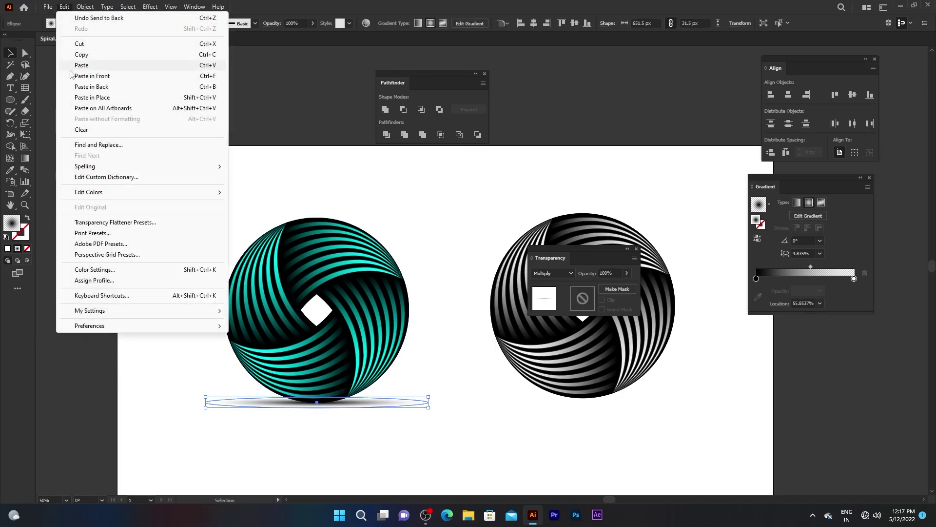
{"action": "left_click", "coordinate": [93, 75]}
{"action": "left_click_drag", "start_coordinate": [360, 403], "coordinate": [620, 401]}
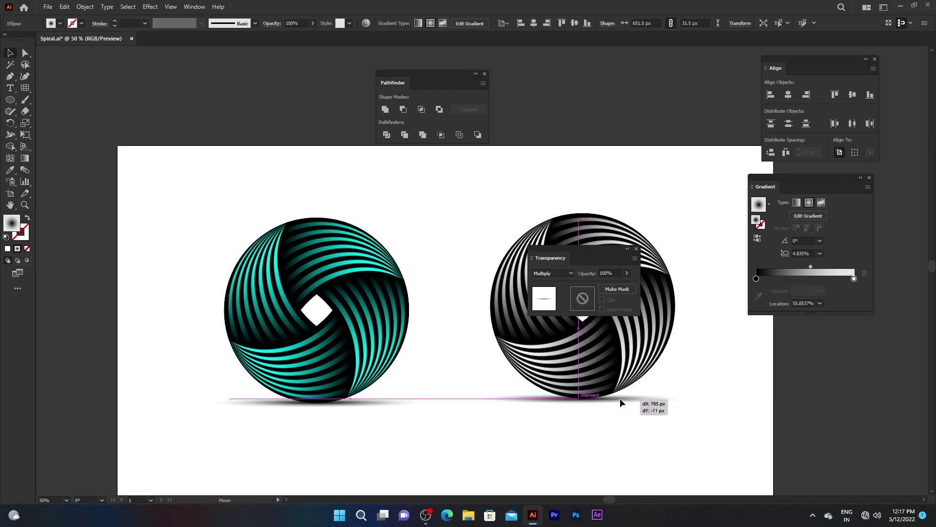
{"action": "left_click_drag", "start_coordinate": [621, 400], "coordinate": [625, 399]}
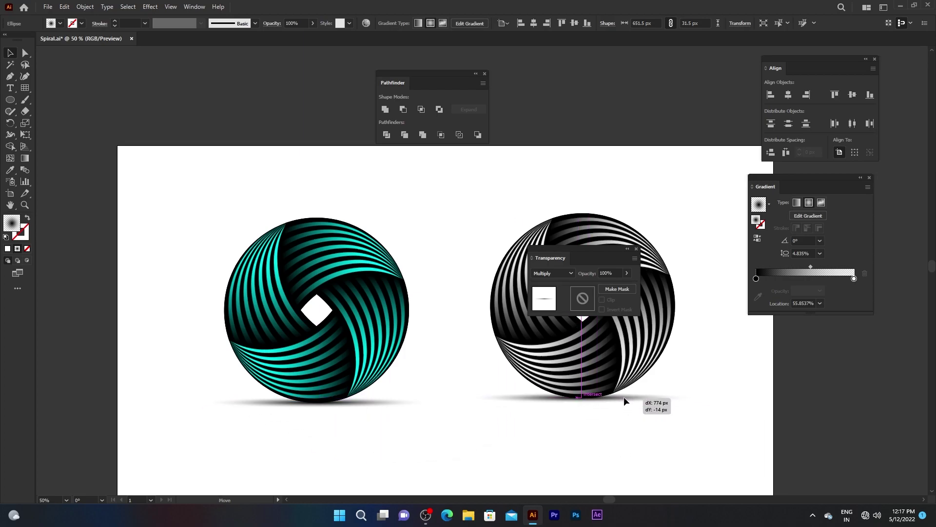
{"action": "left_click", "coordinate": [595, 437]}
Rearrange the panels, close Pathfinder, and zoom in slightly on both spirals
{"action": "left_click_drag", "start_coordinate": [593, 249], "coordinate": [838, 325]}
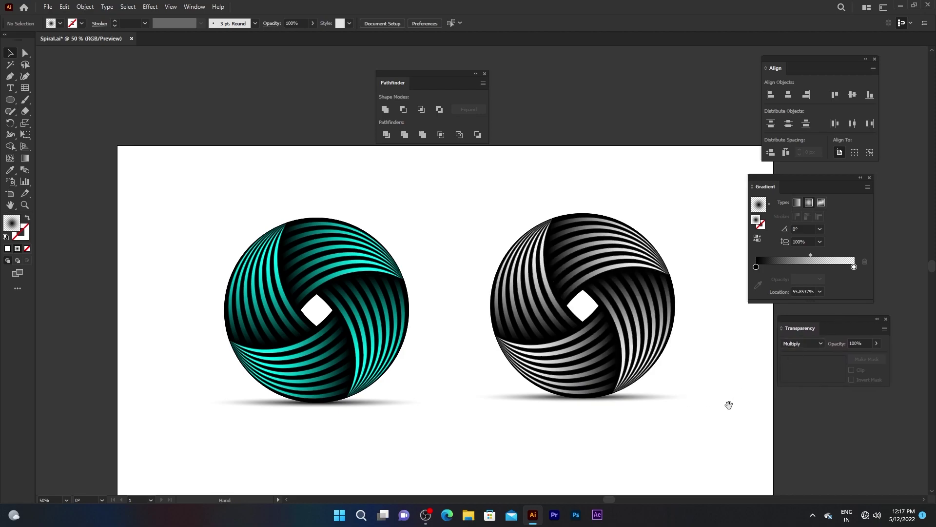
{"action": "left_click_drag", "start_coordinate": [727, 408], "coordinate": [683, 369]}
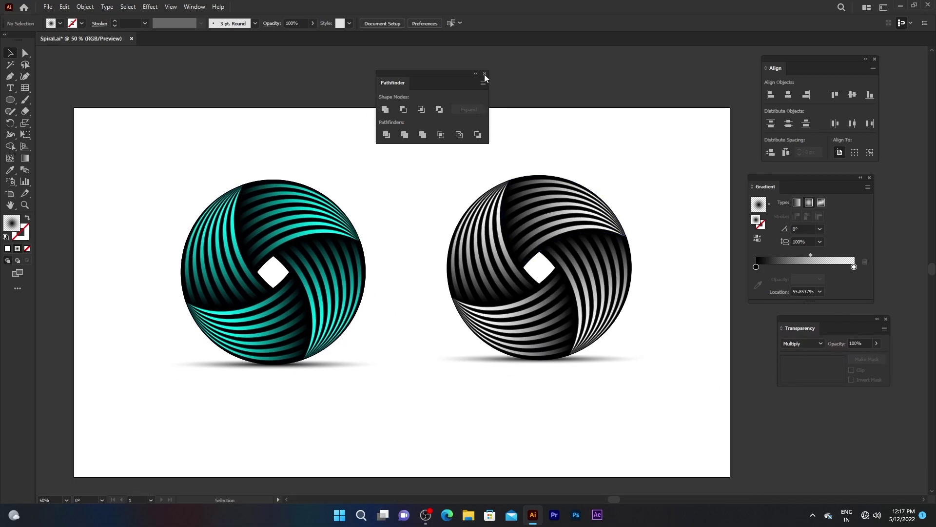
{"action": "left_click", "coordinate": [485, 73]}
{"action": "key", "text": "ctrl+equal"}
{"action": "left_click_drag", "start_coordinate": [519, 136], "coordinate": [529, 133]}
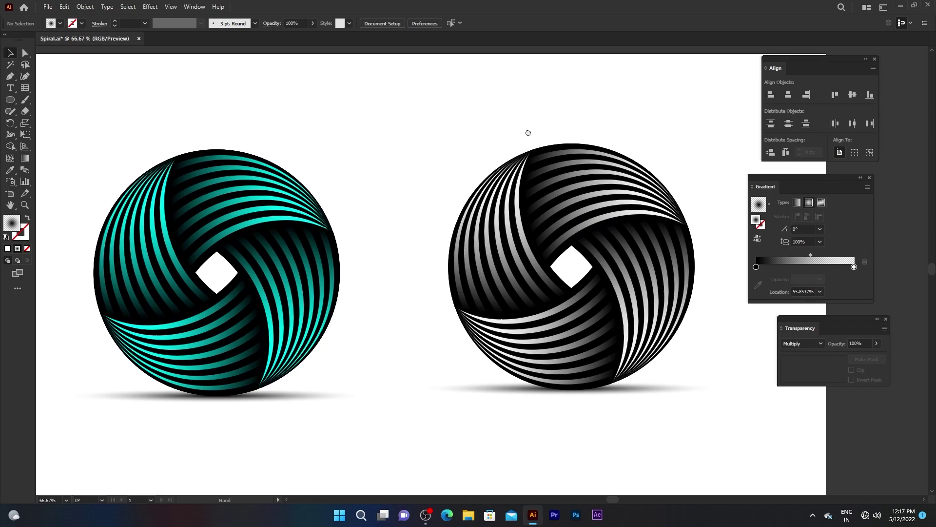